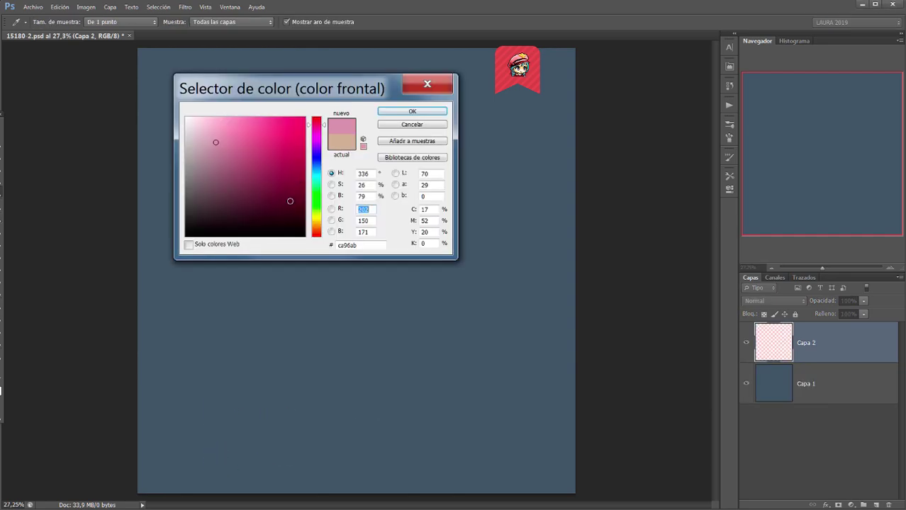
# Step: Set the foreground colour to dark burgundy #440720 and activate the Brush tool
pyautogui.click(291, 205)
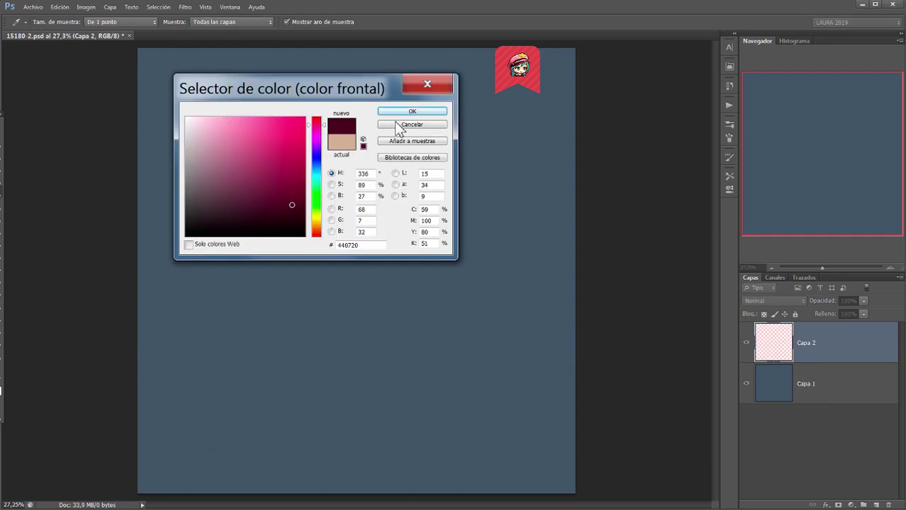
pyautogui.click(410, 111)
pyautogui.press('b')
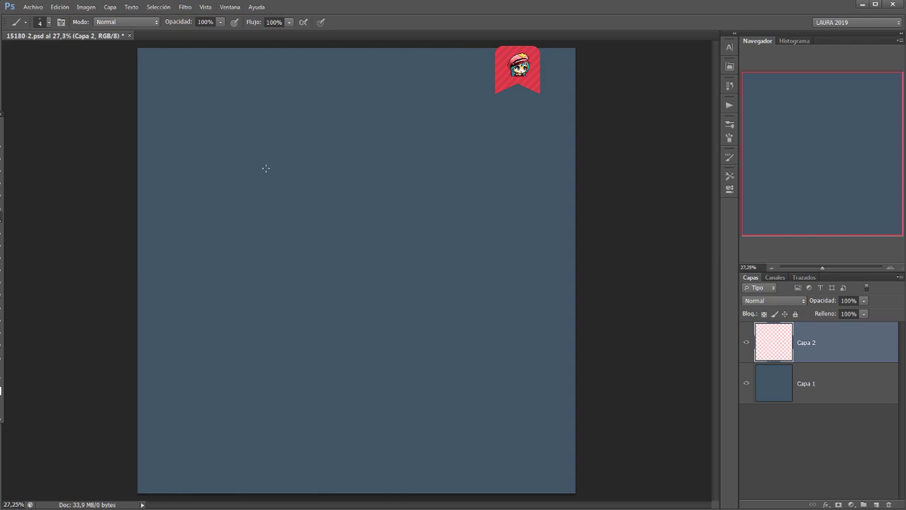
# Step: Paint a solid elongated burgundy shape diagonally across the canvas with a soft round brush at 288 px and 0% hardness
pyautogui.click(48, 23)
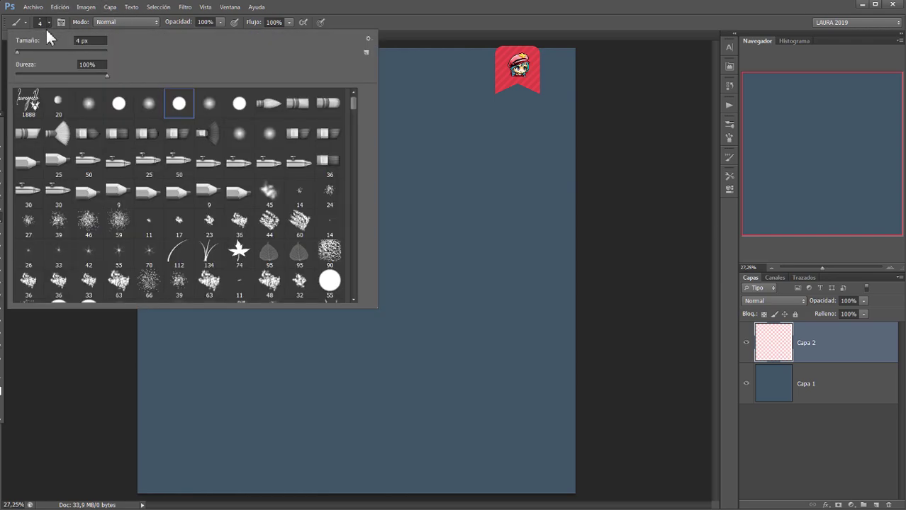
pyautogui.click(88, 105)
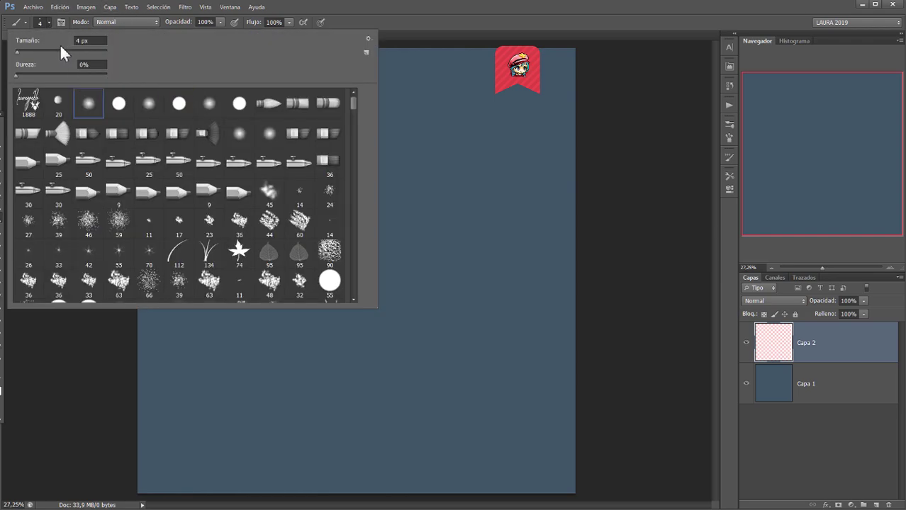
pyautogui.click(58, 51)
pyautogui.moveTo(88, 49); pyautogui.dragTo(90, 49)
pyautogui.click(421, 20)
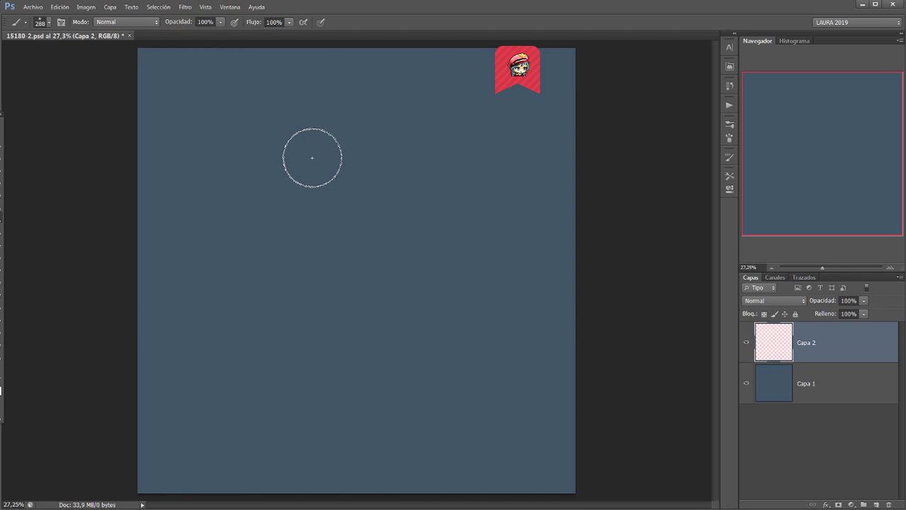
pyautogui.click(451, 93)
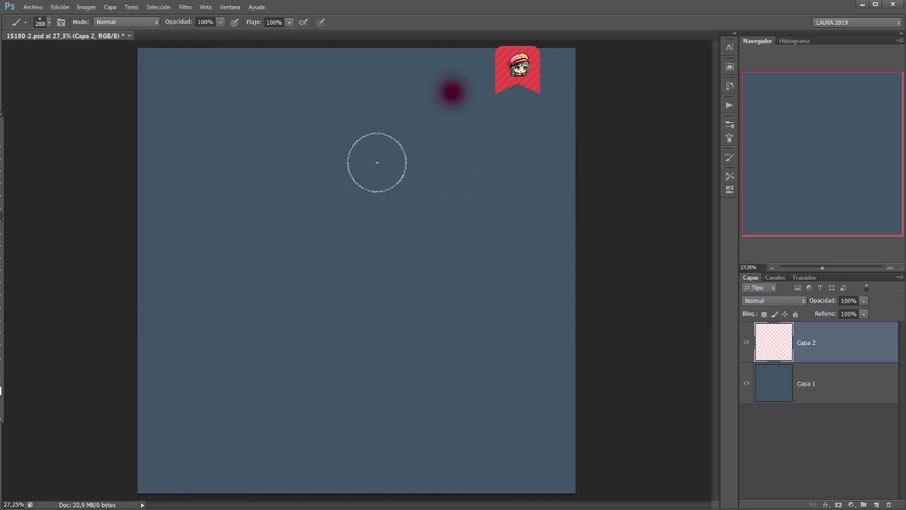
pyautogui.moveTo(298, 358)
pyautogui.mouseDown()
pyautogui.moveTo(443, 116)
pyautogui.moveTo(293, 370)
pyautogui.moveTo(445, 106)
pyautogui.moveTo(408, 185)
pyautogui.moveTo(296, 356)
pyautogui.moveTo(459, 114)
pyautogui.moveTo(403, 285)
pyautogui.mouseUp()
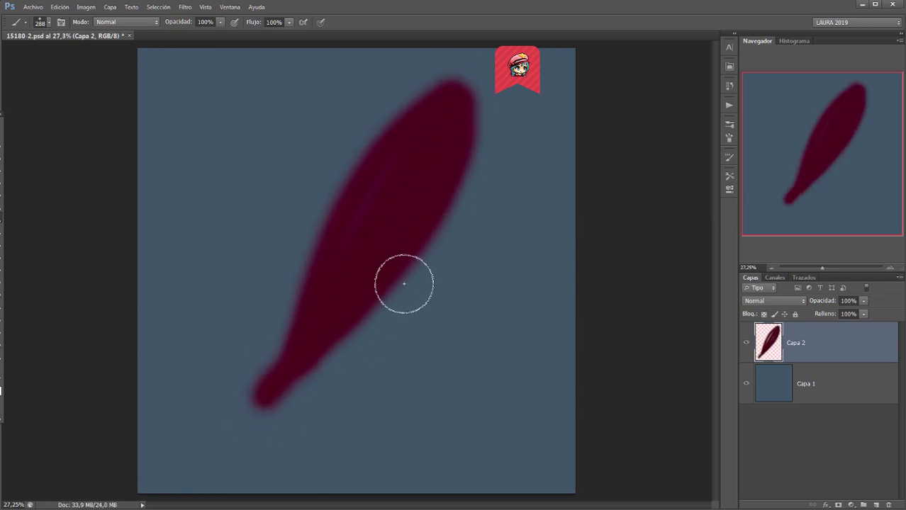
# Step: Widen the shape's left side and extend its narrow lower tip with 100 px brush strokes
pyautogui.click(45, 22)
pyautogui.click(59, 51)
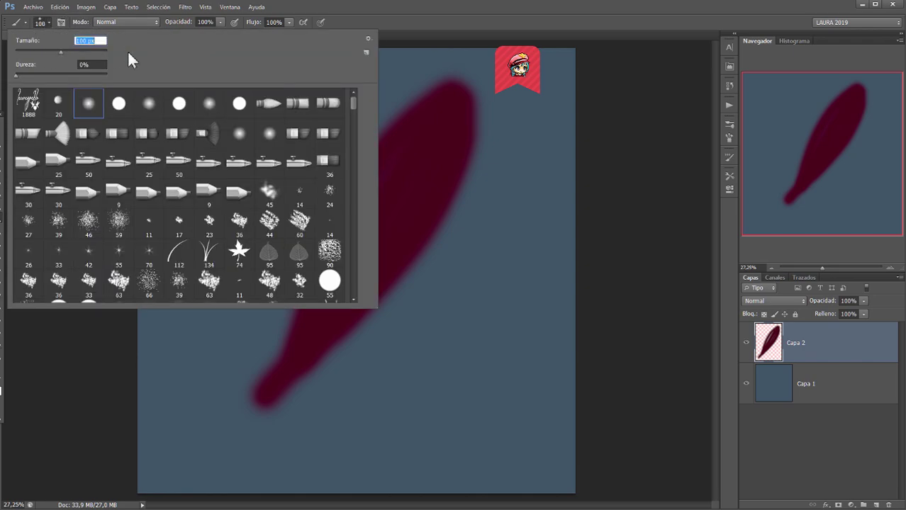
pyautogui.click(342, 8)
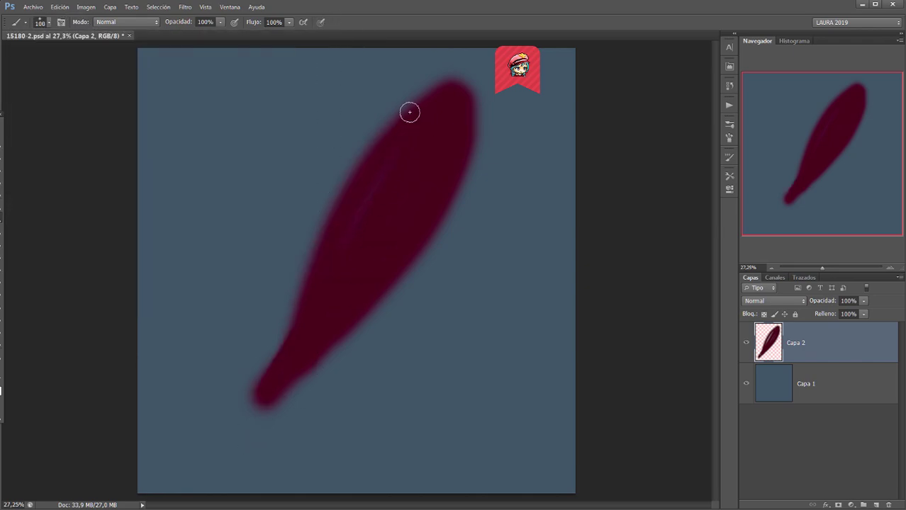
pyautogui.moveTo(410, 112)
pyautogui.mouseDown()
pyautogui.moveTo(252, 377)
pyautogui.moveTo(303, 240)
pyautogui.moveTo(261, 348)
pyautogui.mouseUp()
pyautogui.moveTo(433, 95); pyautogui.dragTo(253, 419)
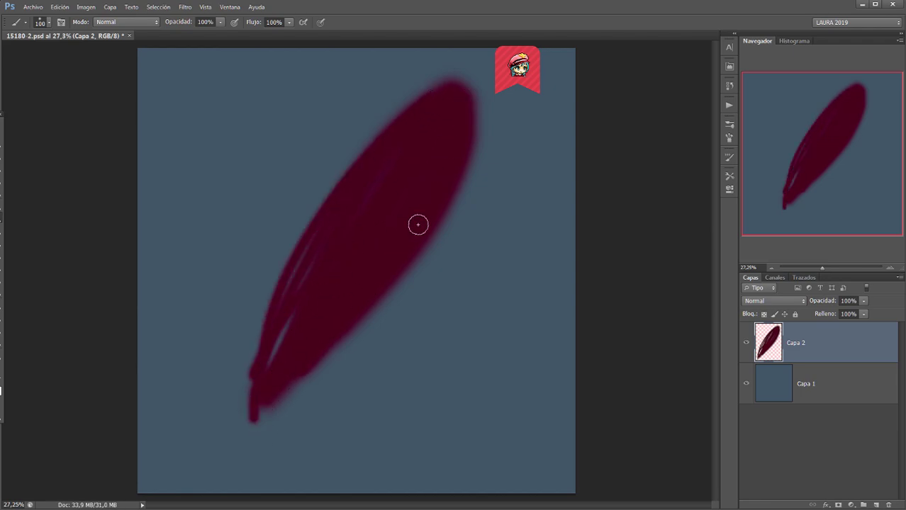
pyautogui.moveTo(449, 125); pyautogui.dragTo(245, 426)
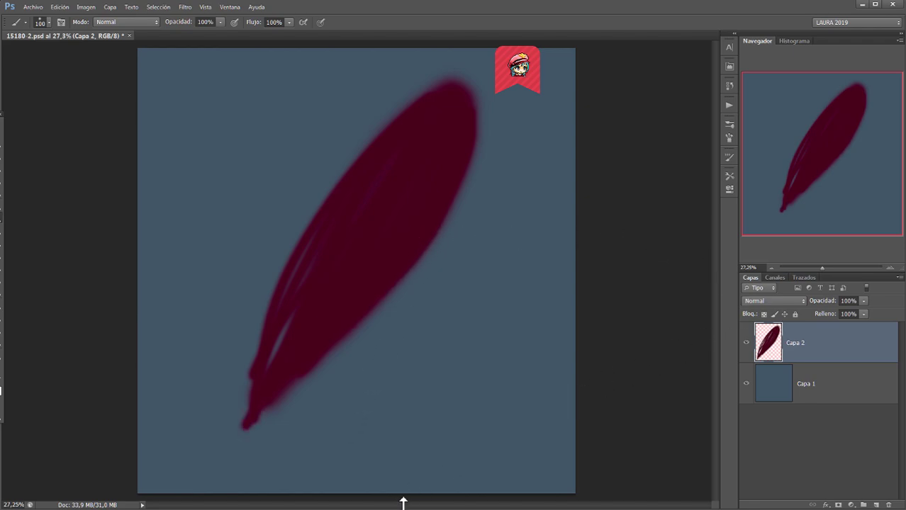
# Step: Add a new layer above the painted shape and set the foreground colour to #5e0b2c
pyautogui.click(876, 505)
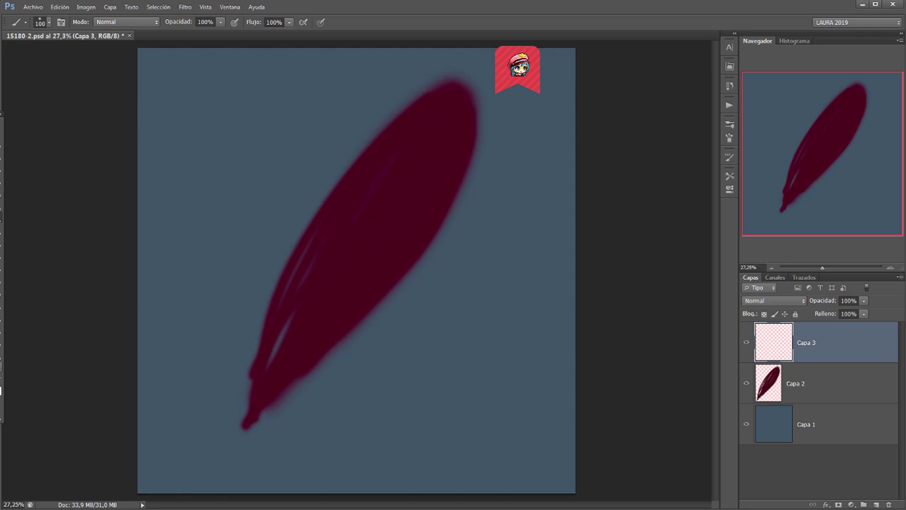
pyautogui.click(0, 389)
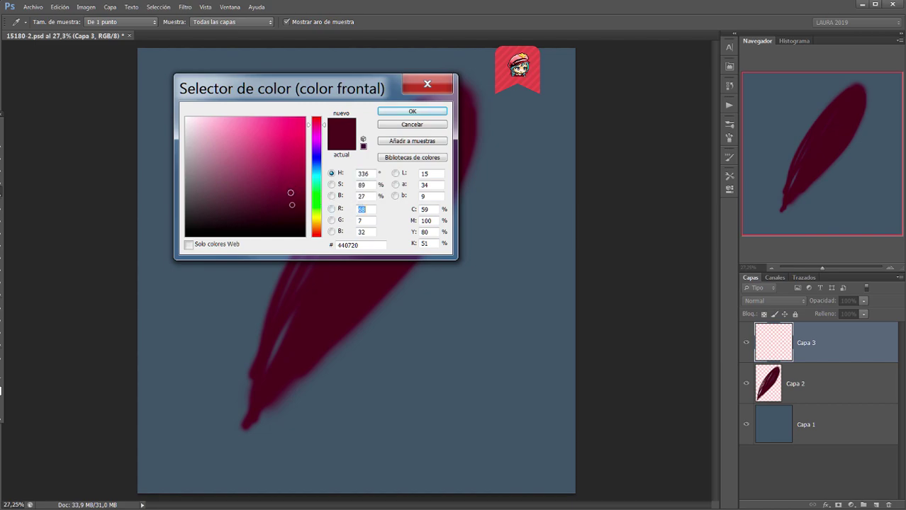
pyautogui.click(291, 192)
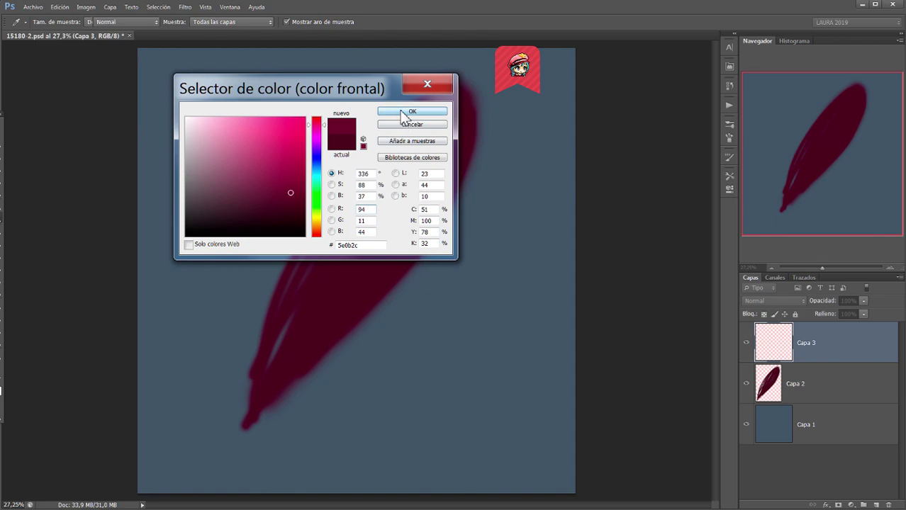
pyautogui.click(406, 112)
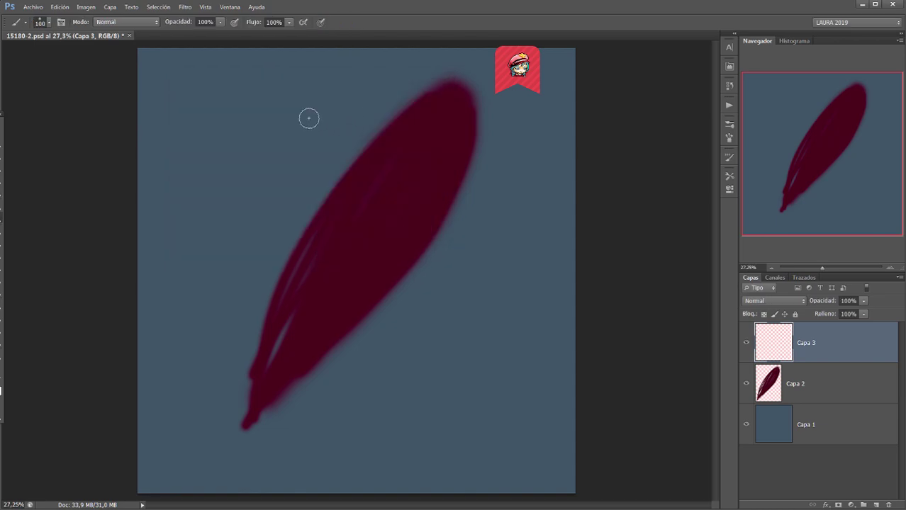
# Step: Paint lighter lengthwise strands along the shape on the new layer, using a 62 px brush at 76% opacity
pyautogui.click(48, 22)
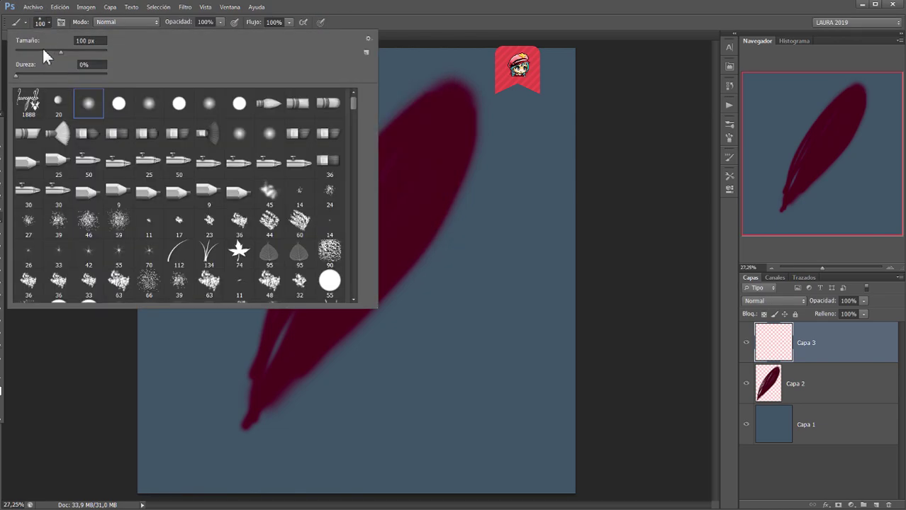
pyautogui.click(43, 50)
pyautogui.click(480, 36)
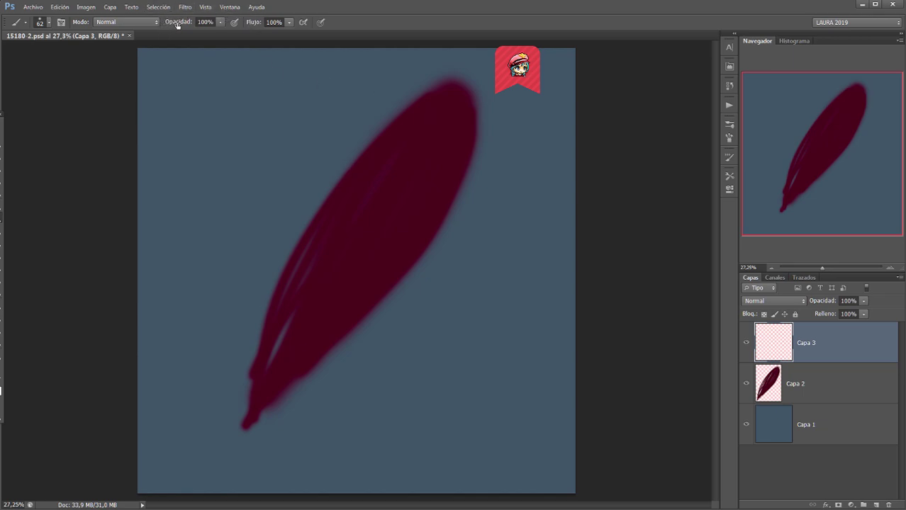
pyautogui.moveTo(178, 25); pyautogui.dragTo(166, 25)
pyautogui.moveTo(397, 132); pyautogui.dragTo(277, 291)
pyautogui.moveTo(449, 97); pyautogui.dragTo(246, 404)
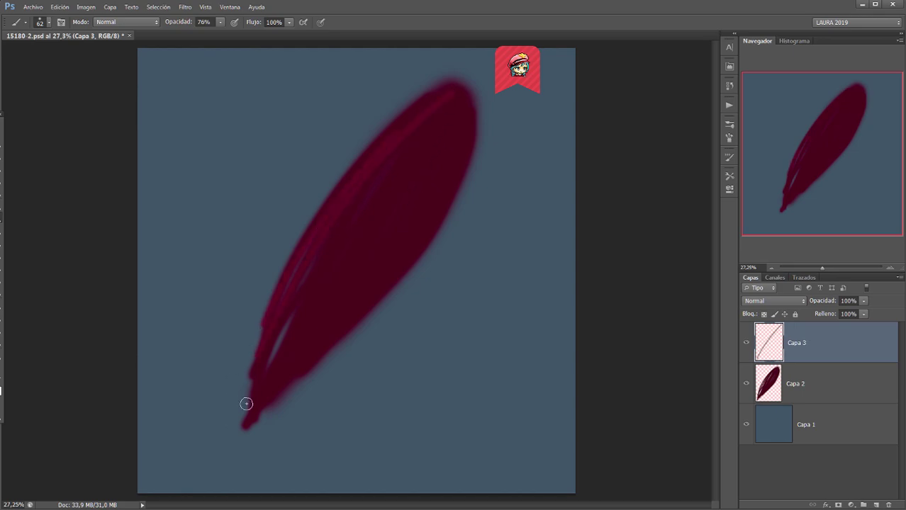
pyautogui.moveTo(445, 107); pyautogui.dragTo(252, 411)
pyautogui.moveTo(425, 148)
pyautogui.mouseDown()
pyautogui.moveTo(251, 408)
pyautogui.moveTo(292, 358)
pyautogui.mouseUp()
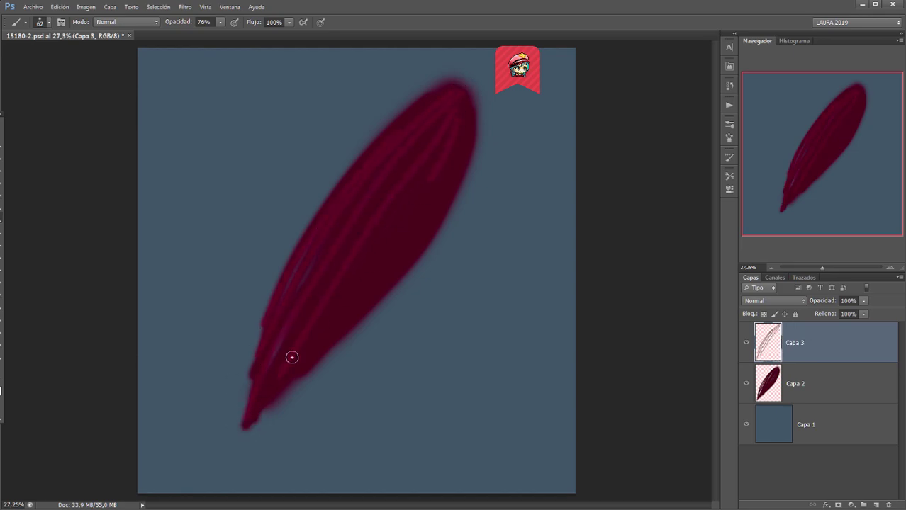
pyautogui.moveTo(471, 101); pyautogui.dragTo(258, 378)
pyautogui.moveTo(457, 141)
pyautogui.mouseDown()
pyautogui.moveTo(428, 232)
pyautogui.moveTo(253, 397)
pyautogui.mouseUp()
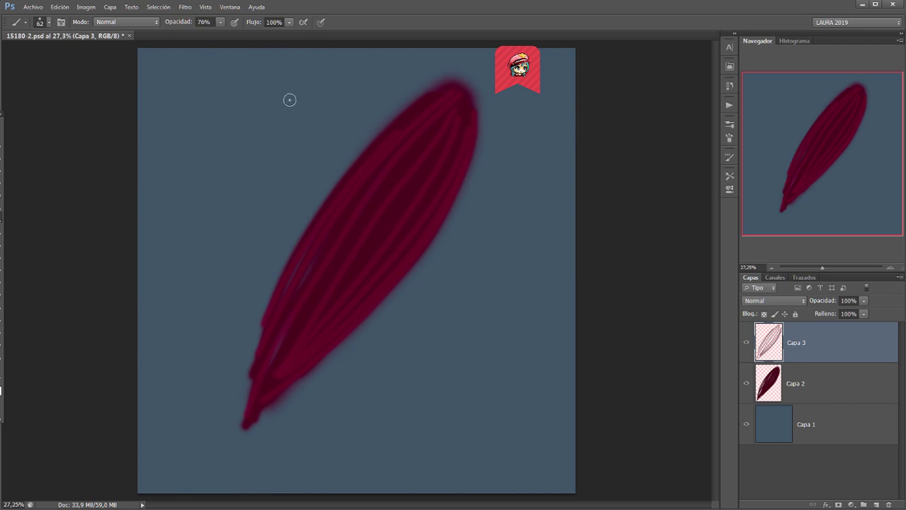
# Step: Soften the strands layer with a Gaussian Blur of 15.5 pixels radius, comparing it with the preview off and on
pyautogui.click(183, 8)
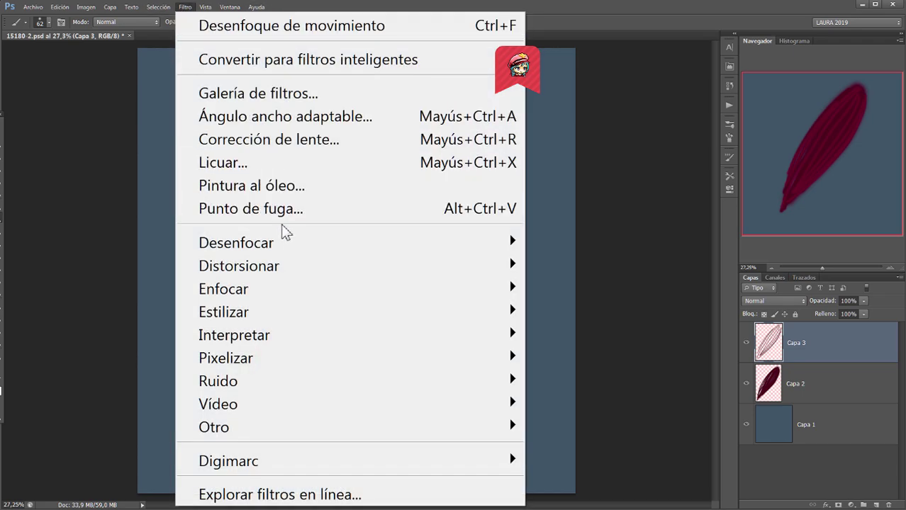
pyautogui.moveTo(283, 244)
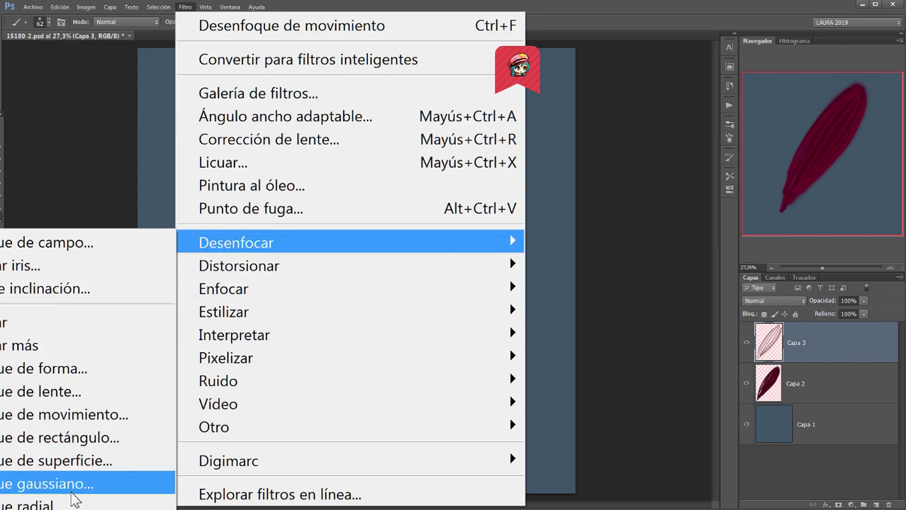
pyautogui.click(131, 487)
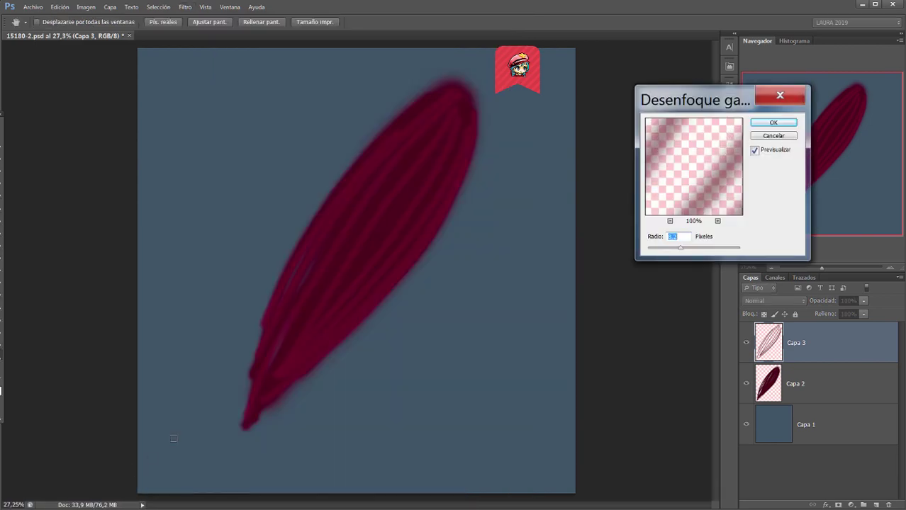
pyautogui.click(753, 151)
pyautogui.click(754, 152)
pyautogui.moveTo(682, 247); pyautogui.dragTo(685, 248)
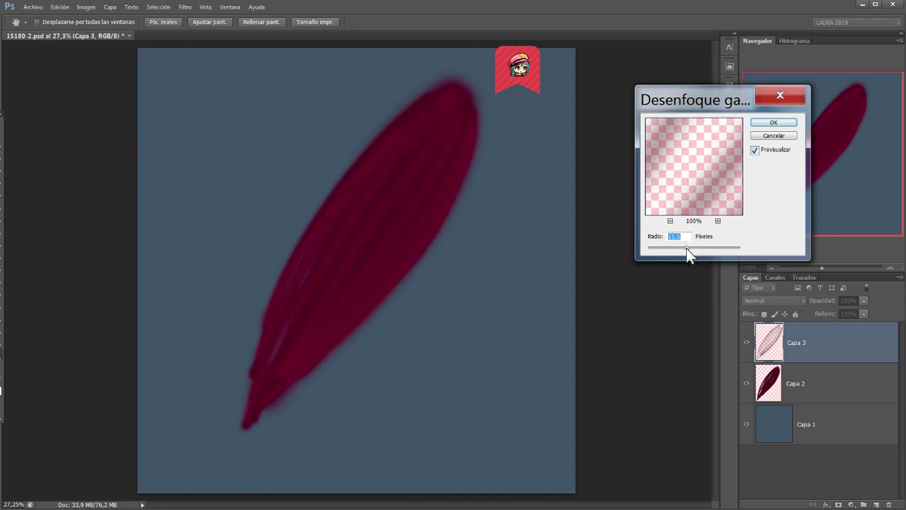
pyautogui.click(755, 151)
pyautogui.click(754, 151)
pyautogui.press('Return')
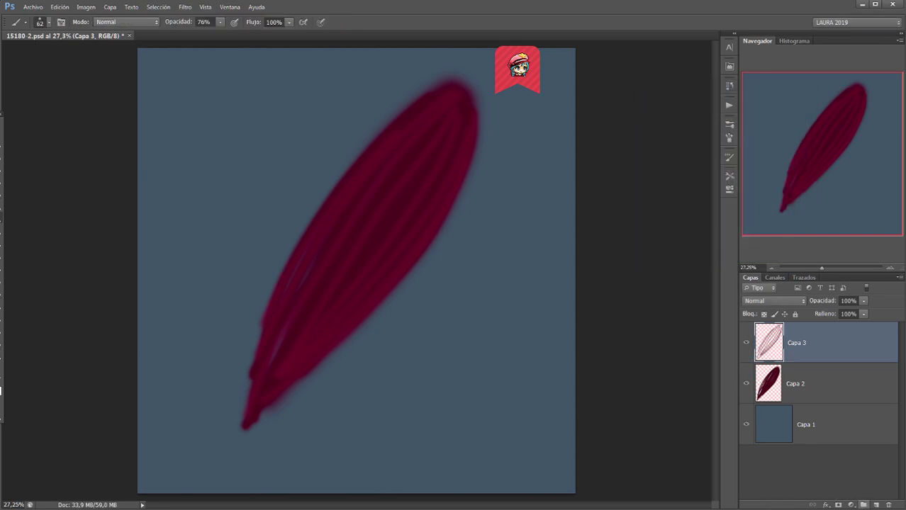
# Step: Add a layer mask to the strands layer and fade both ends of the strands with linear gradients at 55% opacity
pyautogui.click(838, 504)
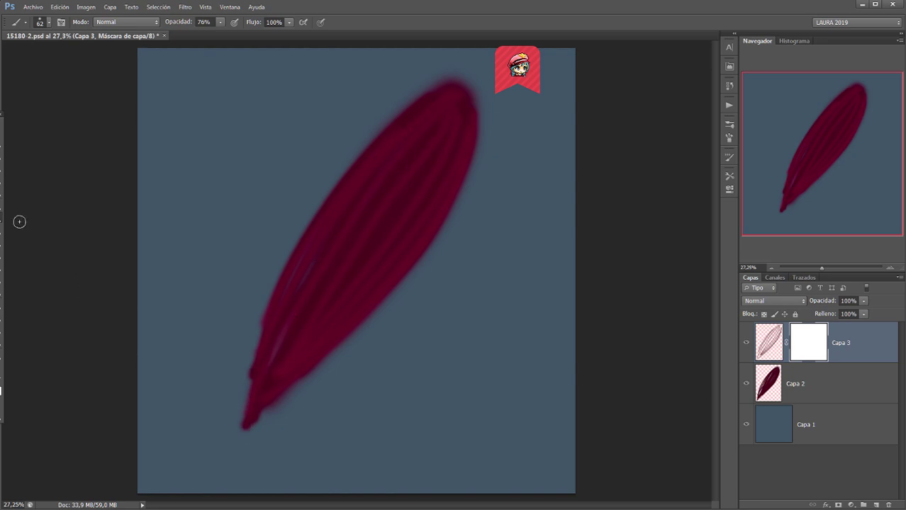
pyautogui.click(3, 272)
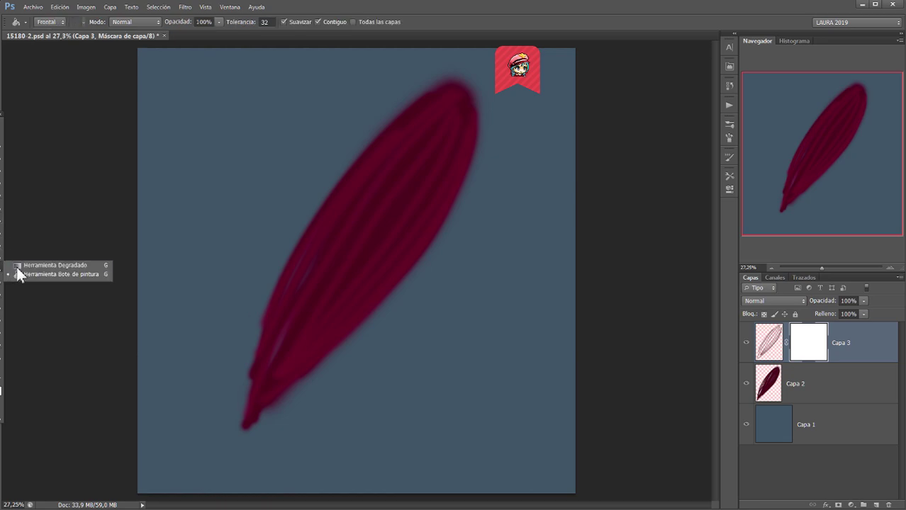
pyautogui.click(37, 266)
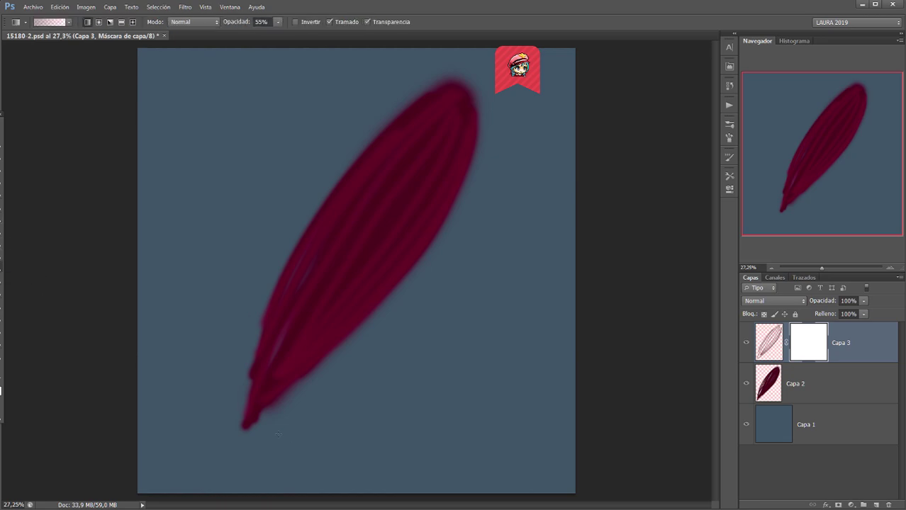
pyautogui.moveTo(245, 411); pyautogui.dragTo(361, 206)
pyautogui.moveTo(262, 383); pyautogui.dragTo(337, 225)
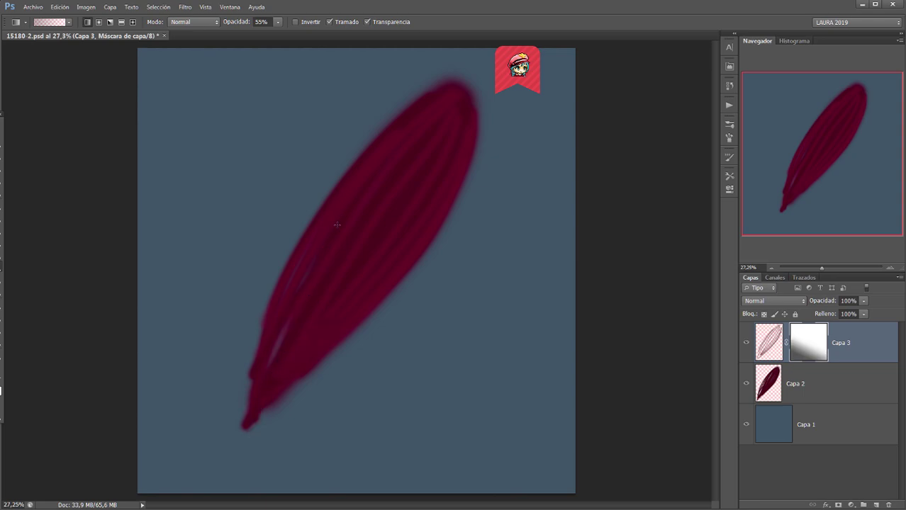
pyautogui.moveTo(237, 397); pyautogui.dragTo(381, 148)
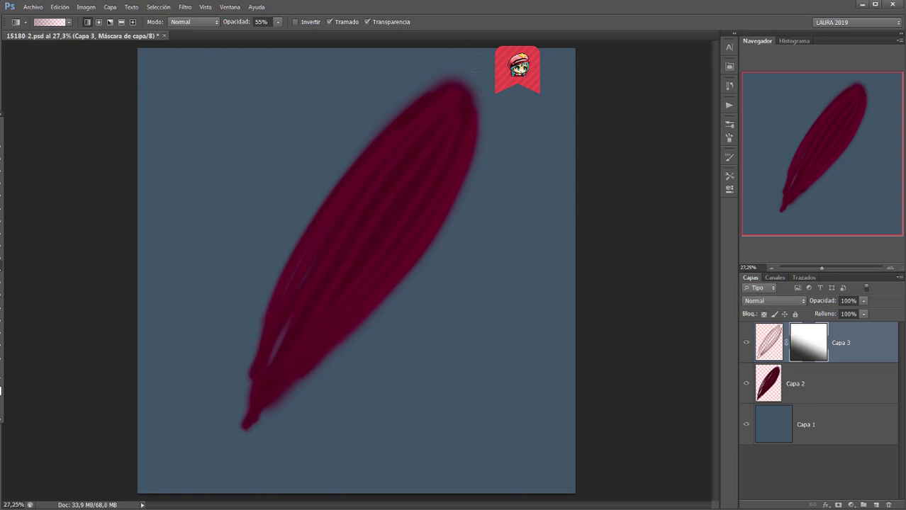
pyautogui.moveTo(474, 70)
pyautogui.mouseDown()
pyautogui.moveTo(389, 264)
pyautogui.moveTo(365, 244)
pyautogui.moveTo(348, 283)
pyautogui.moveTo(361, 371)
pyautogui.mouseUp()
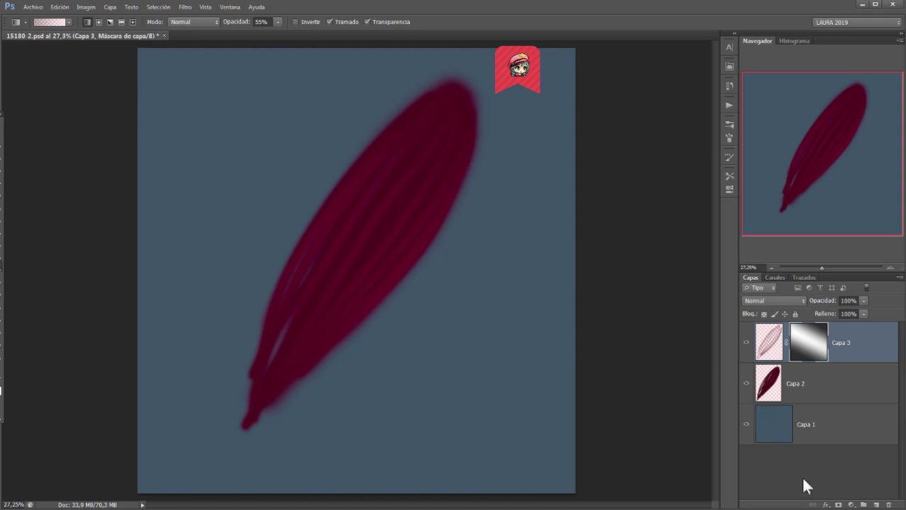
# Step: Add a new layer above the masked strands and set the foreground colour to #700e36
pyautogui.click(877, 504)
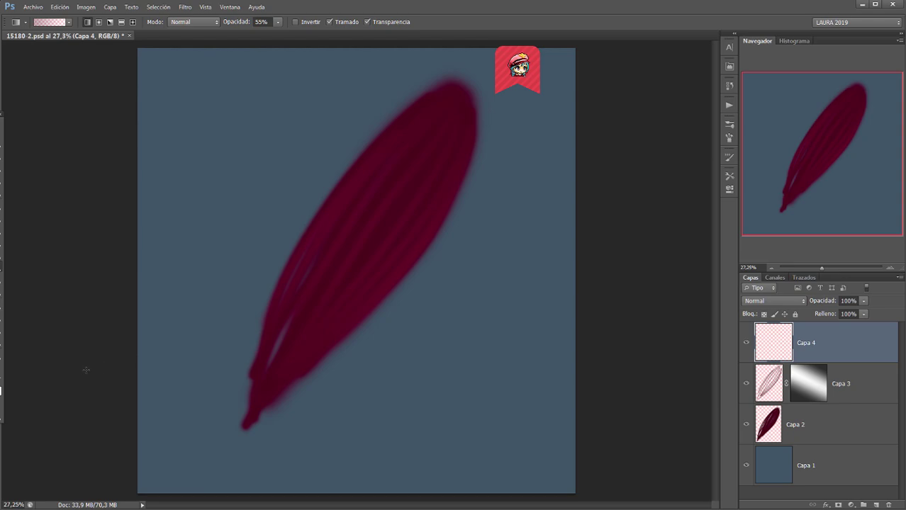
pyautogui.click(2, 385)
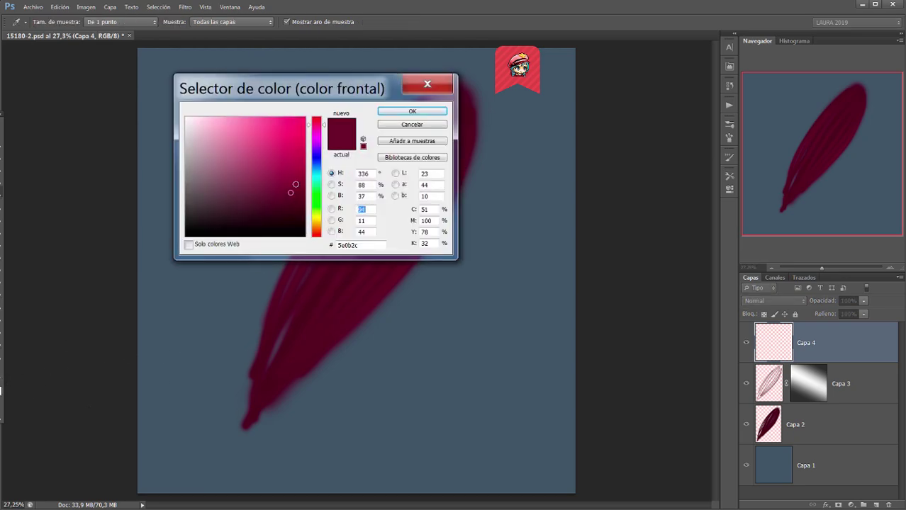
pyautogui.click(289, 184)
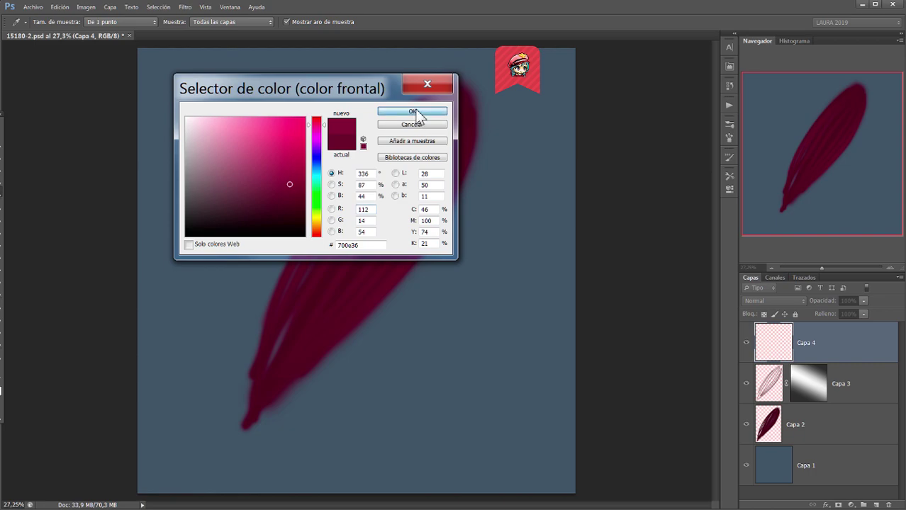
pyautogui.click(414, 112)
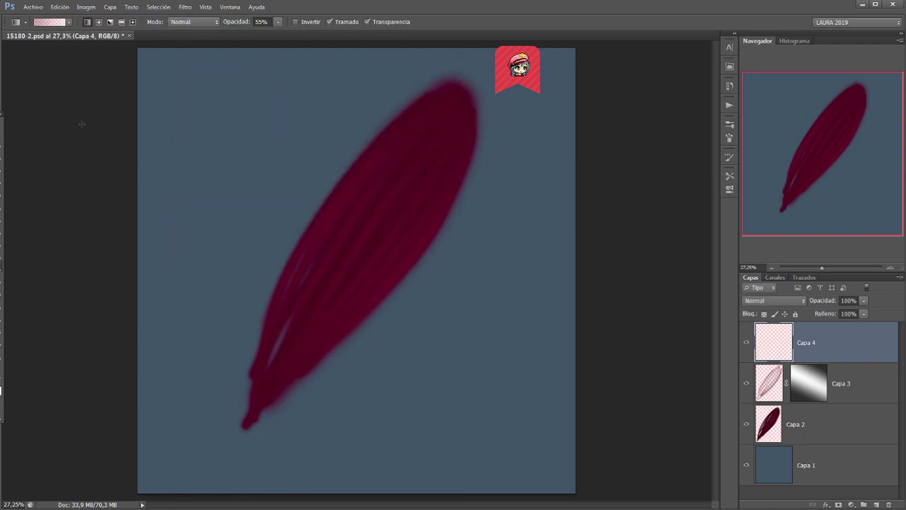
# Step: Add a new layer above the masked strands, sample a burgundy from the shape and set the foreground colour to #80123f
pyautogui.press('b')
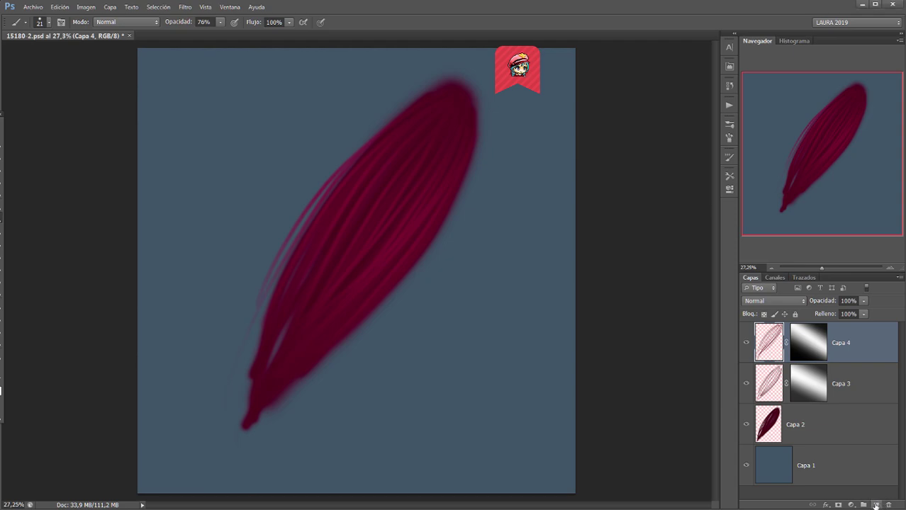
pyautogui.click(875, 506)
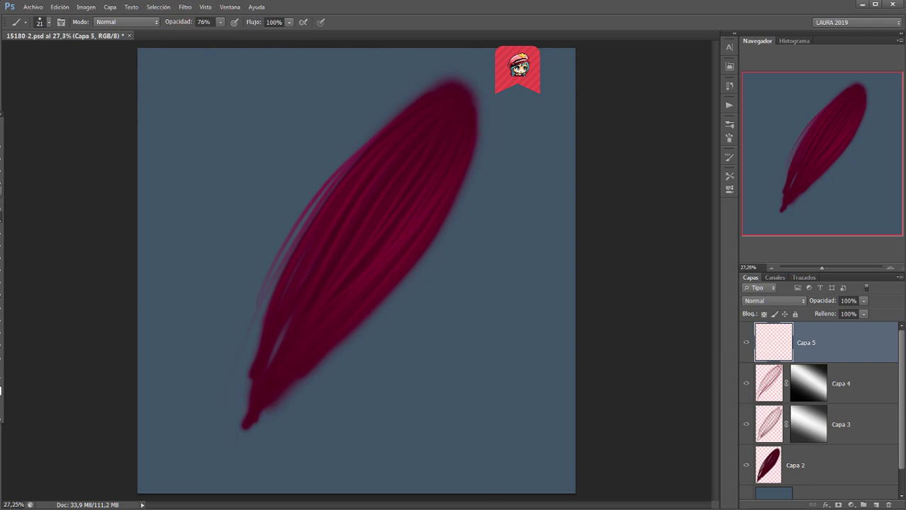
pyautogui.press('i')
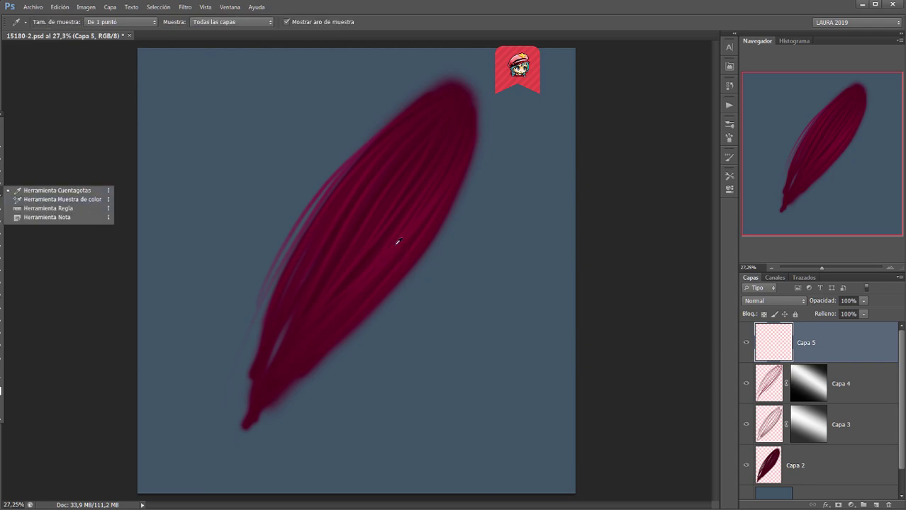
pyautogui.click(398, 242)
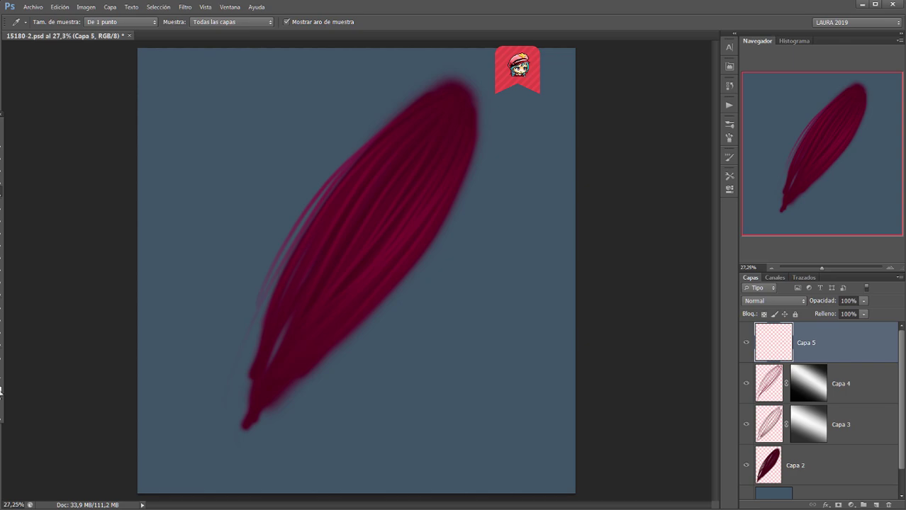
pyautogui.click(1, 392)
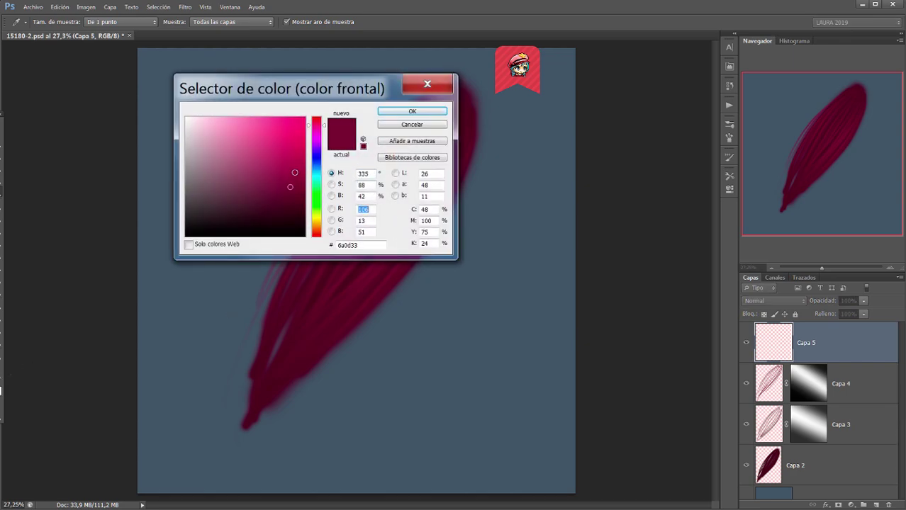
pyautogui.click(414, 112)
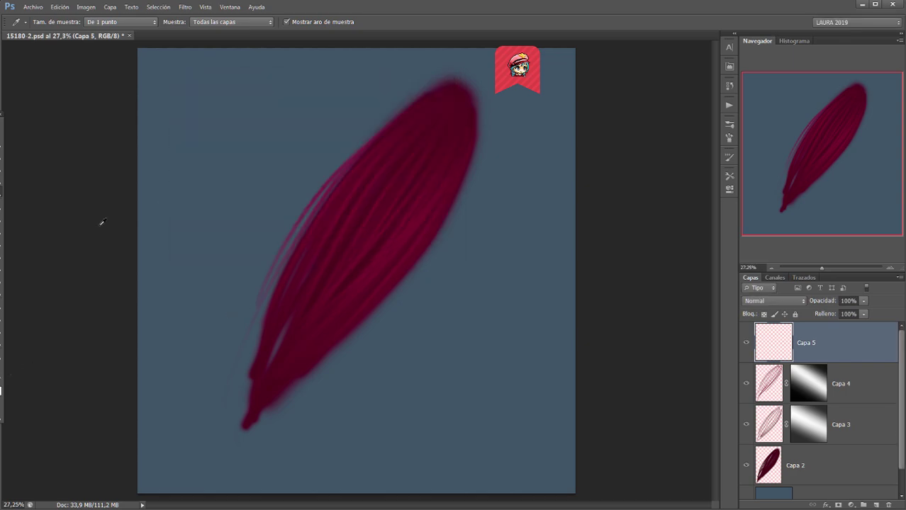
# Step: Paint fine lighter strands lengthwise along the shape, some overshooting its lower tip, using a 34 px brush at 76% opacity
pyautogui.press('b')
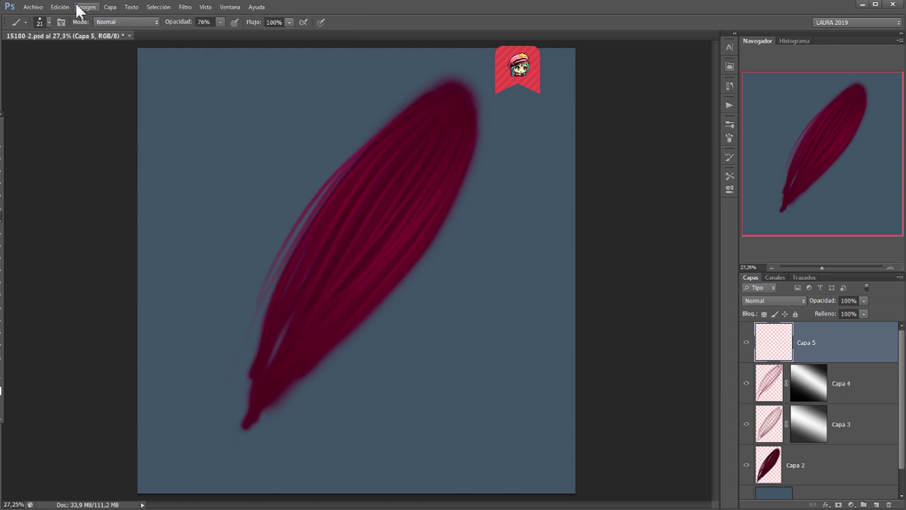
pyautogui.click(48, 20)
pyautogui.click(29, 49)
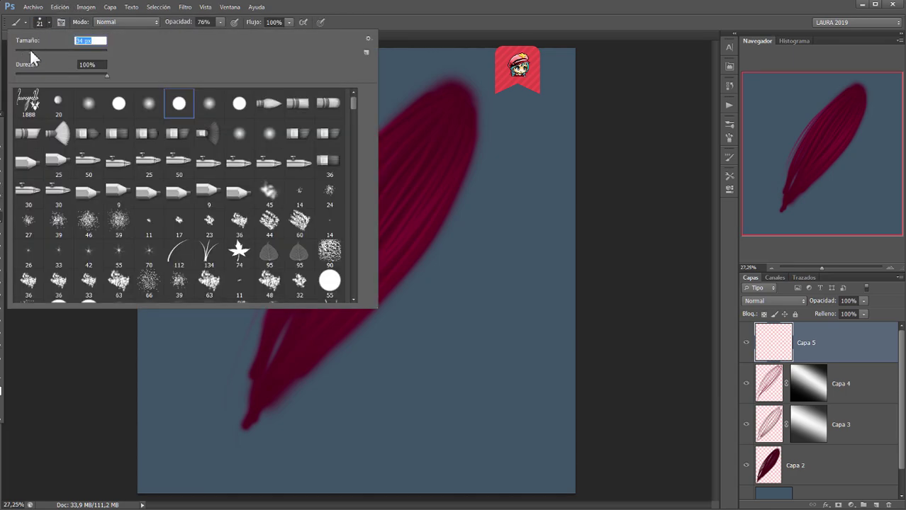
pyautogui.click(401, 20)
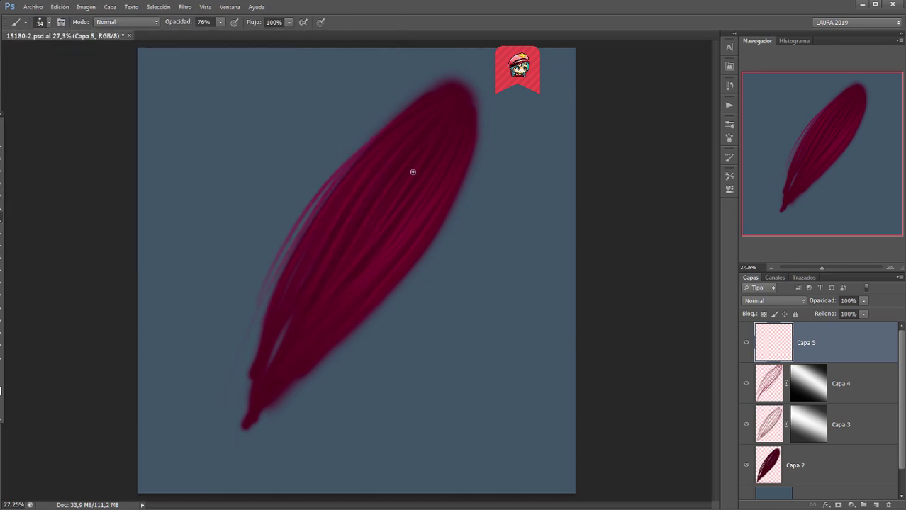
pyautogui.moveTo(428, 102)
pyautogui.mouseDown()
pyautogui.moveTo(236, 345)
pyautogui.moveTo(434, 100)
pyautogui.moveTo(251, 358)
pyautogui.mouseUp()
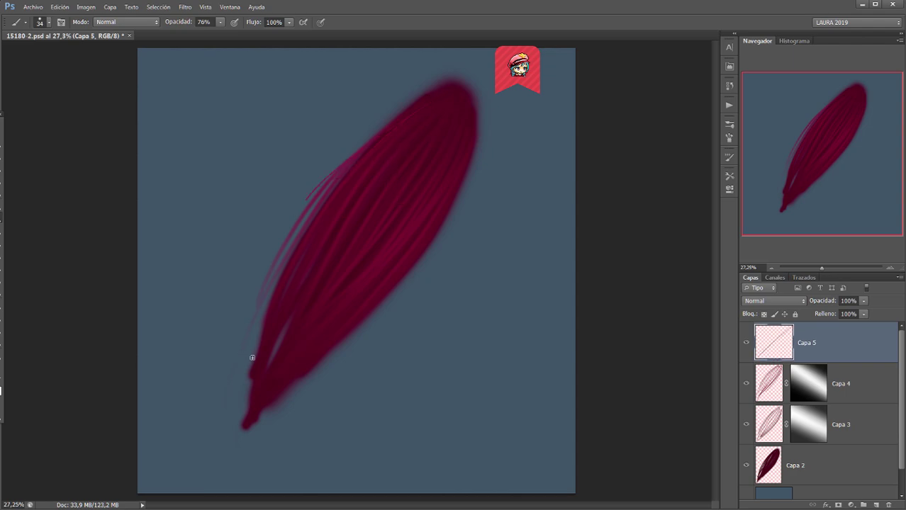
pyautogui.moveTo(438, 103); pyautogui.dragTo(263, 351)
pyautogui.moveTo(428, 103); pyautogui.dragTo(260, 421)
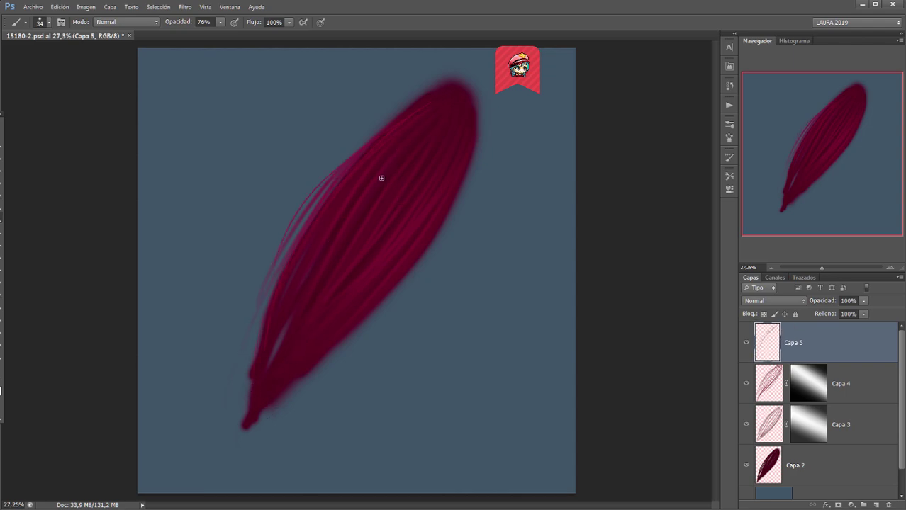
pyautogui.moveTo(429, 106)
pyautogui.mouseDown()
pyautogui.moveTo(334, 201)
pyautogui.moveTo(260, 425)
pyautogui.moveTo(280, 394)
pyautogui.mouseUp()
pyautogui.moveTo(380, 264); pyautogui.dragTo(277, 391)
pyautogui.moveTo(461, 101); pyautogui.dragTo(241, 416)
pyautogui.moveTo(293, 372); pyautogui.dragTo(252, 443)
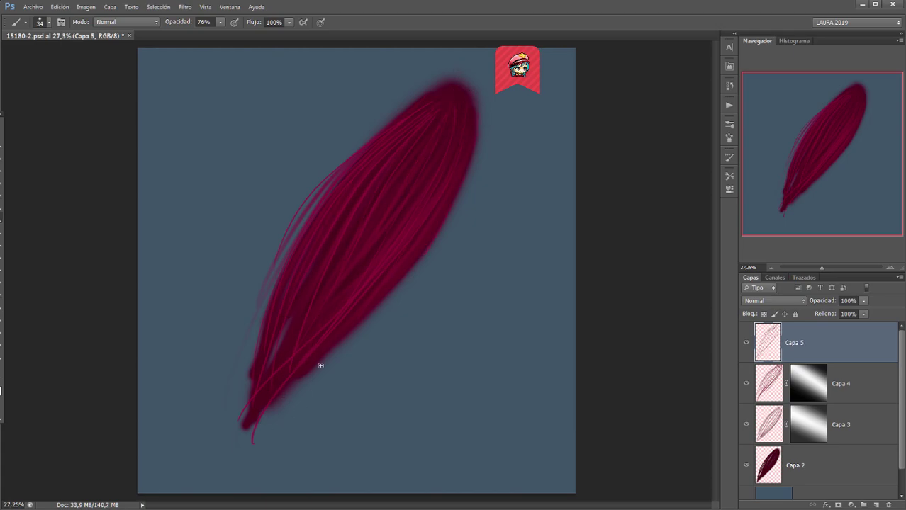
pyautogui.moveTo(410, 273); pyautogui.dragTo(302, 385)
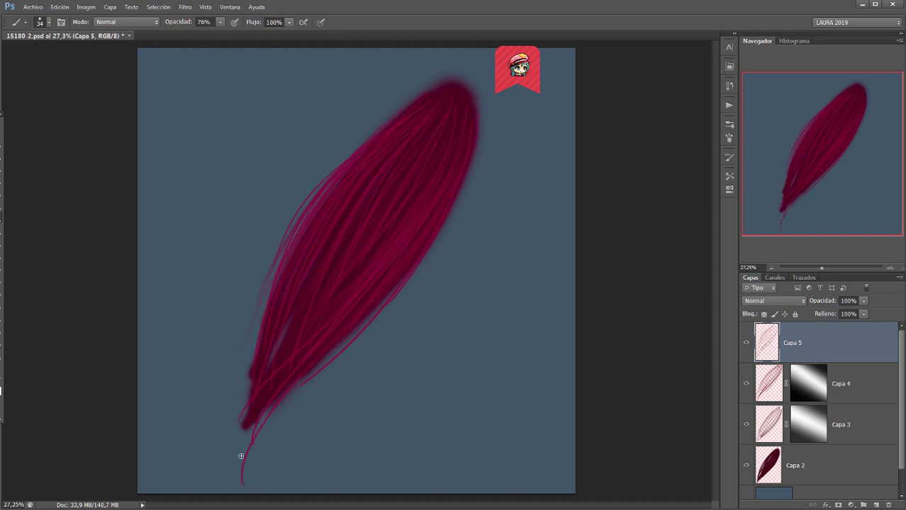
pyautogui.moveTo(239, 414); pyautogui.dragTo(269, 297)
# Step: Add a layer mask to the fine strands layer and fade its upper end with linear gradients at 55% opacity
pyautogui.click(838, 505)
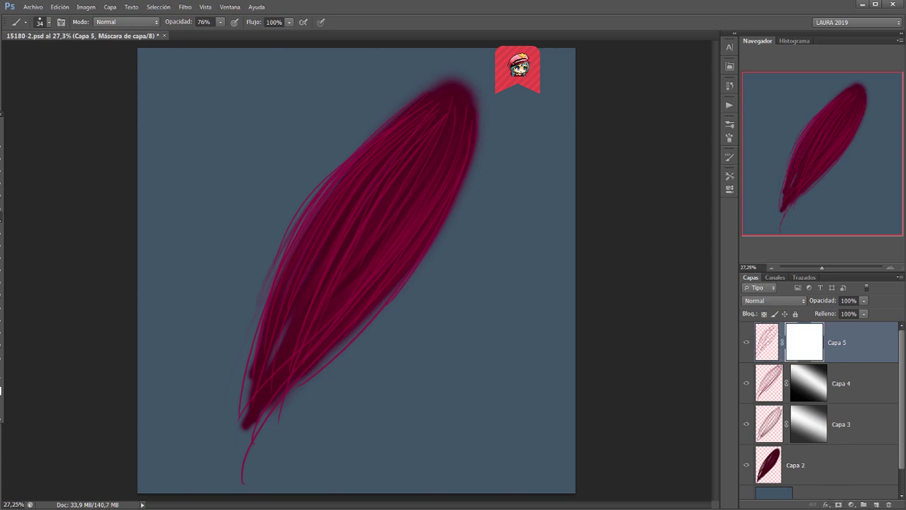
pyautogui.press('g')
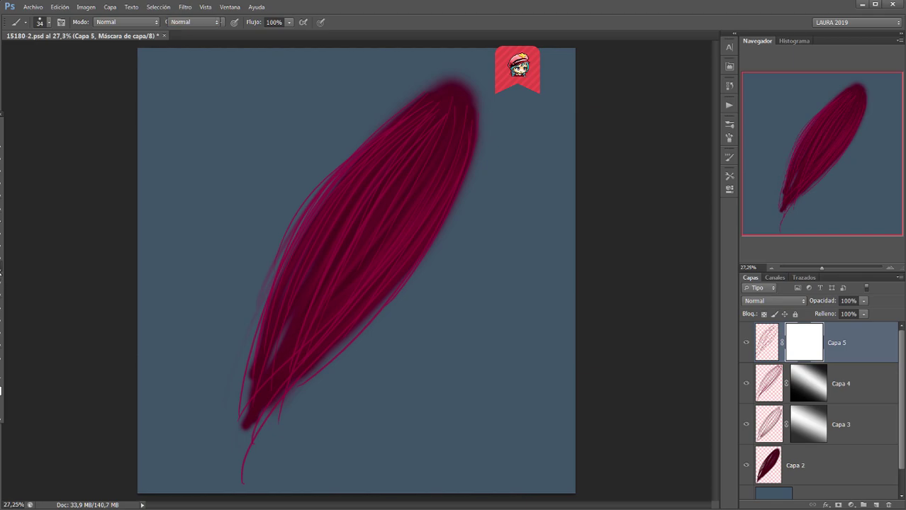
pyautogui.moveTo(440, 130); pyautogui.dragTo(415, 193)
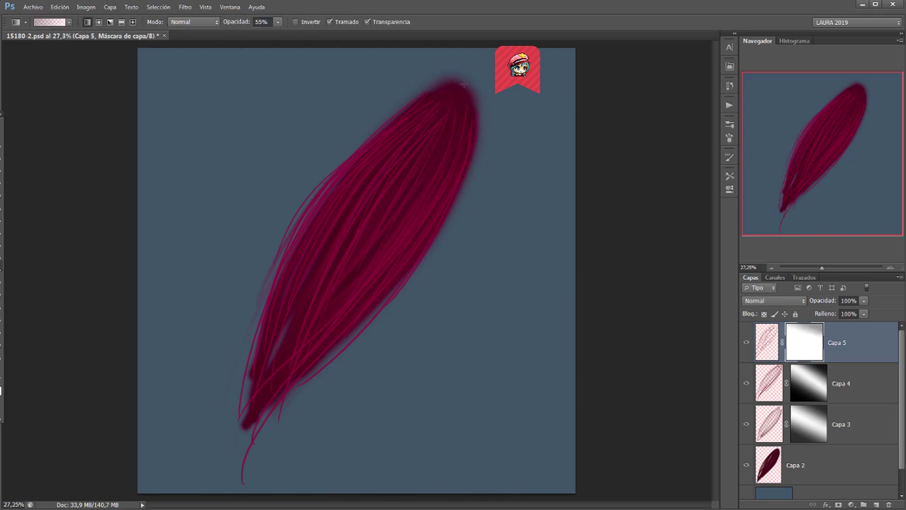
pyautogui.moveTo(453, 112); pyautogui.dragTo(373, 267)
pyautogui.moveTo(467, 80); pyautogui.dragTo(377, 266)
# Step: Soften the fine strands, not their mask, with a light Gaussian Blur, nudging the radius slightly above 4.3 pixels and comparing with the preview off
pyautogui.click(765, 349)
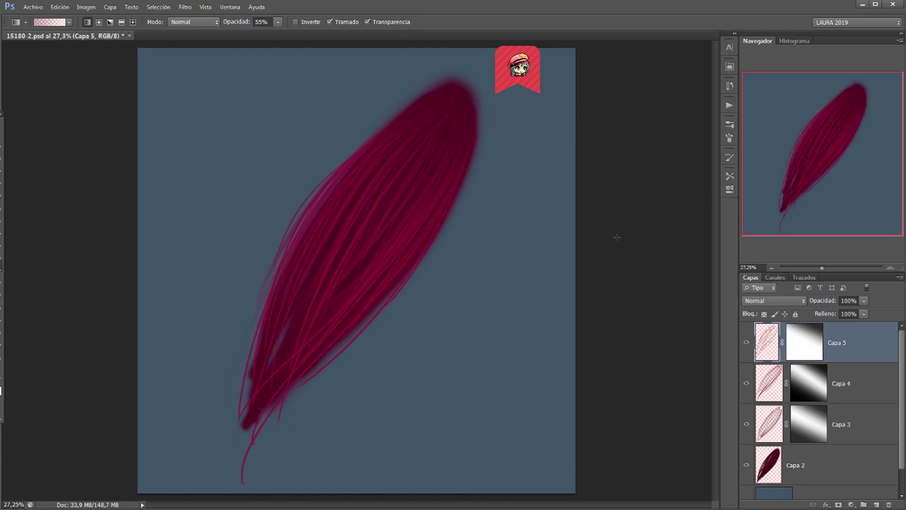
pyautogui.click(183, 8)
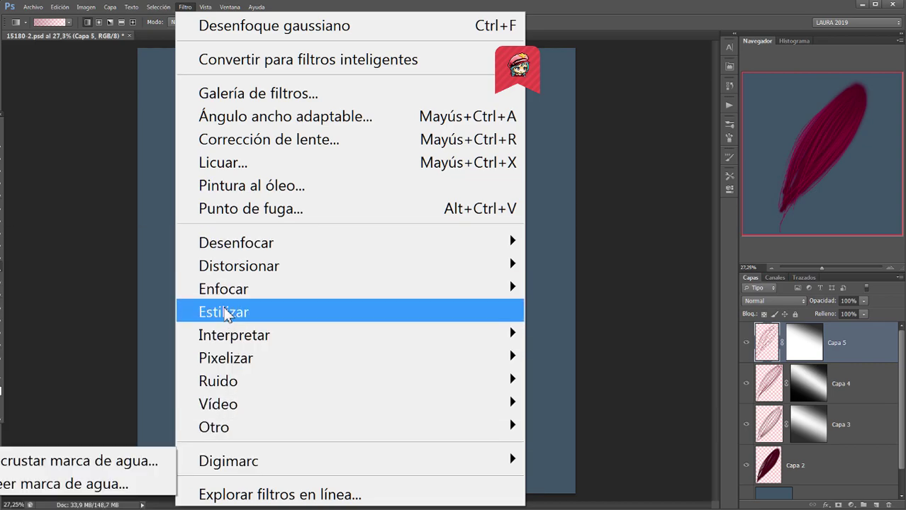
pyautogui.moveTo(206, 245)
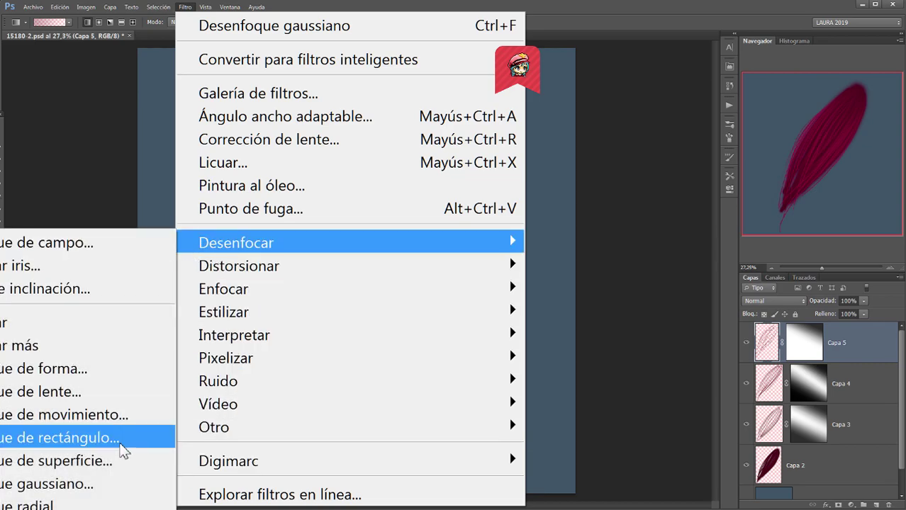
pyautogui.click(124, 484)
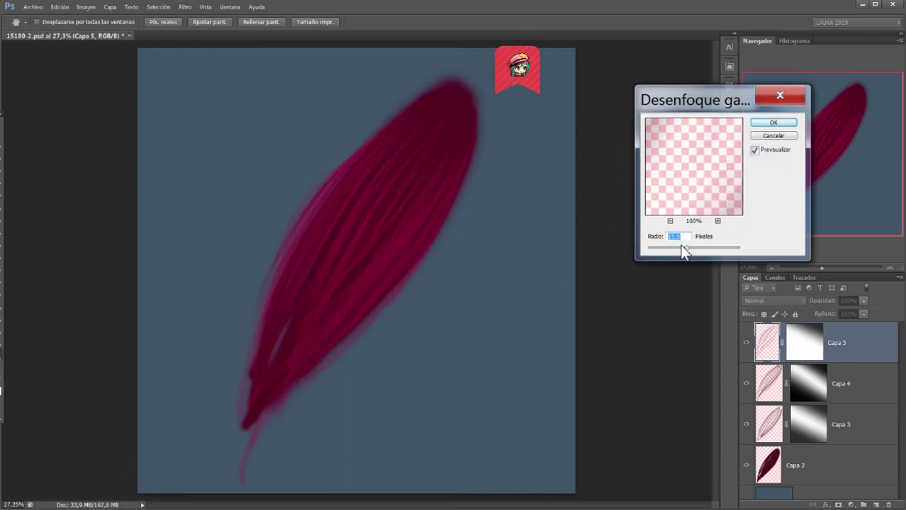
pyautogui.moveTo(685, 247); pyautogui.dragTo(670, 247)
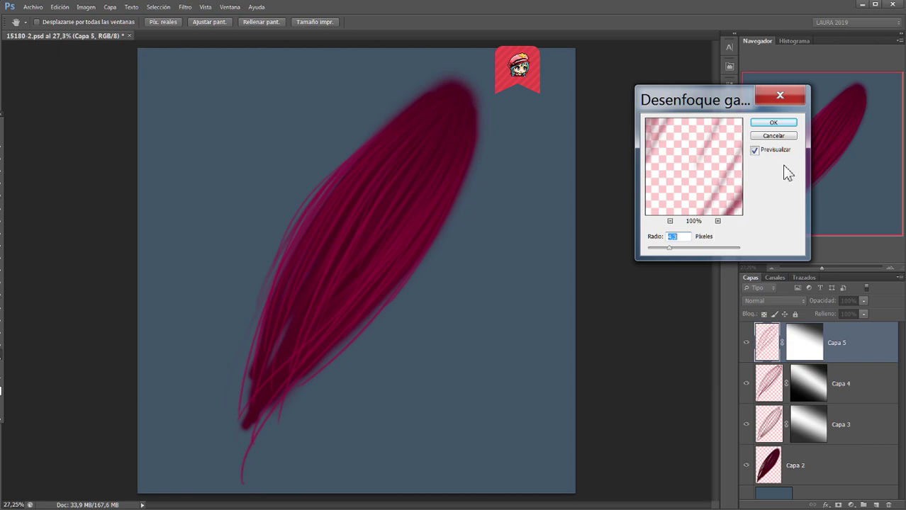
pyautogui.click(755, 151)
pyautogui.click(755, 151)
pyautogui.moveTo(670, 248); pyautogui.dragTo(672, 249)
pyautogui.click(755, 151)
pyautogui.press('Return')
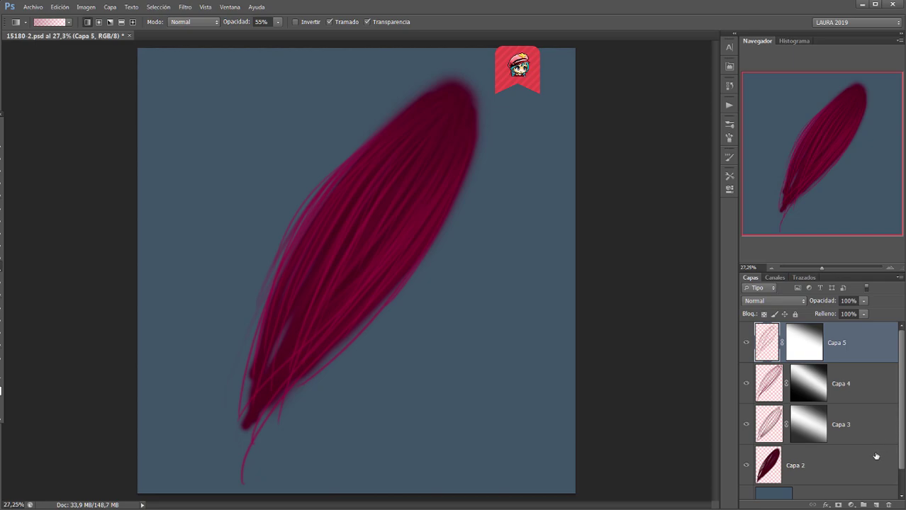
# Step: Add a new layer above the lightly blurred strands and choose a slightly lighter crimson foreground colour
pyautogui.click(877, 505)
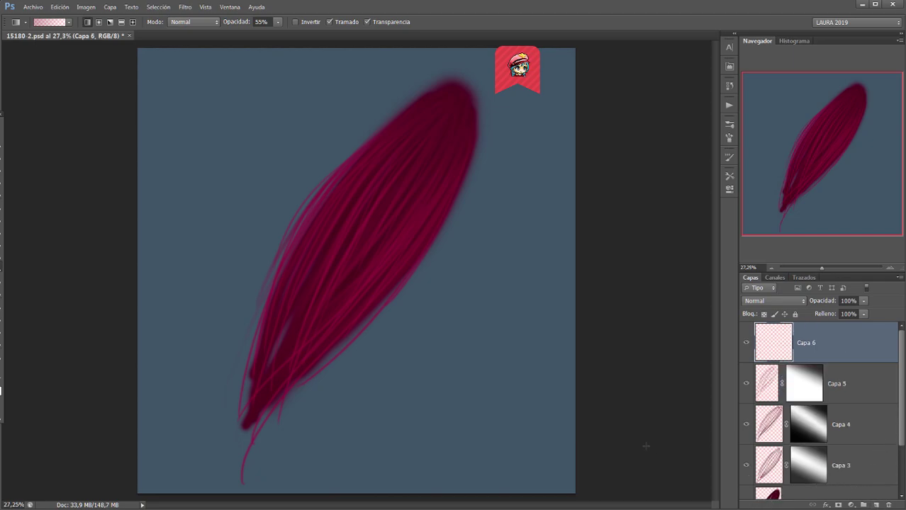
pyautogui.click(2, 389)
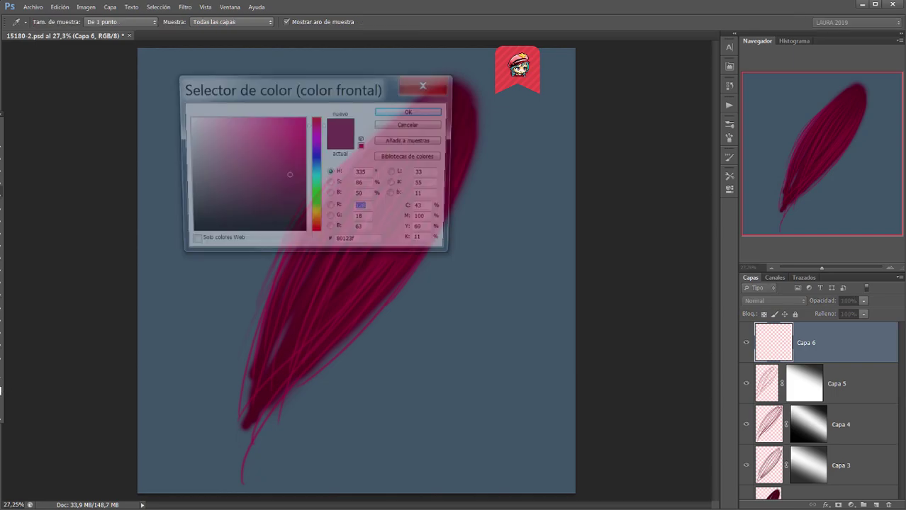
pyautogui.click(285, 163)
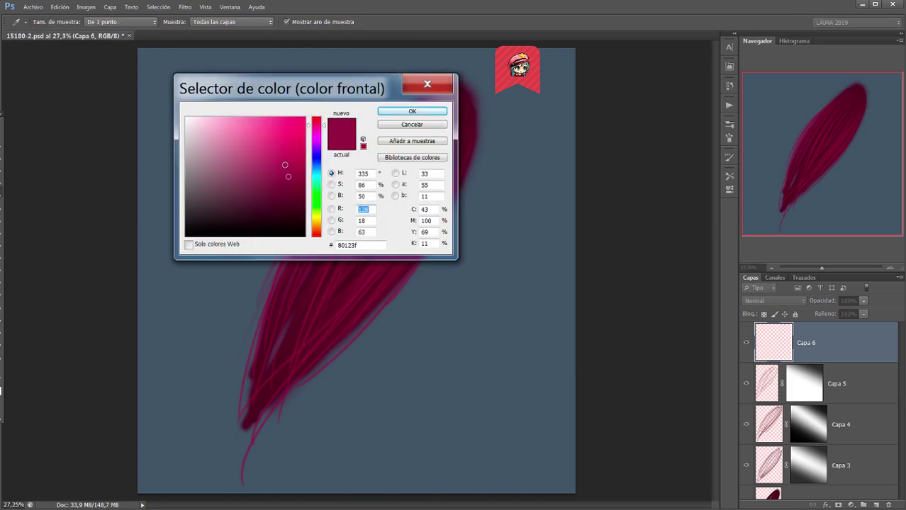
pyautogui.click(410, 112)
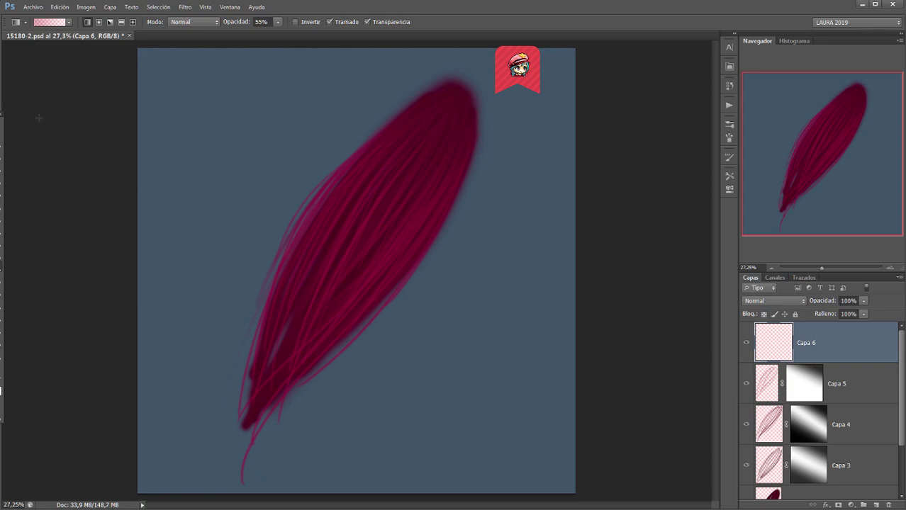
# Step: Paint thin, brighter strands from tip to base of the shape on the new layer, using a 16 px brush at 76% opacity
pyautogui.press('b')
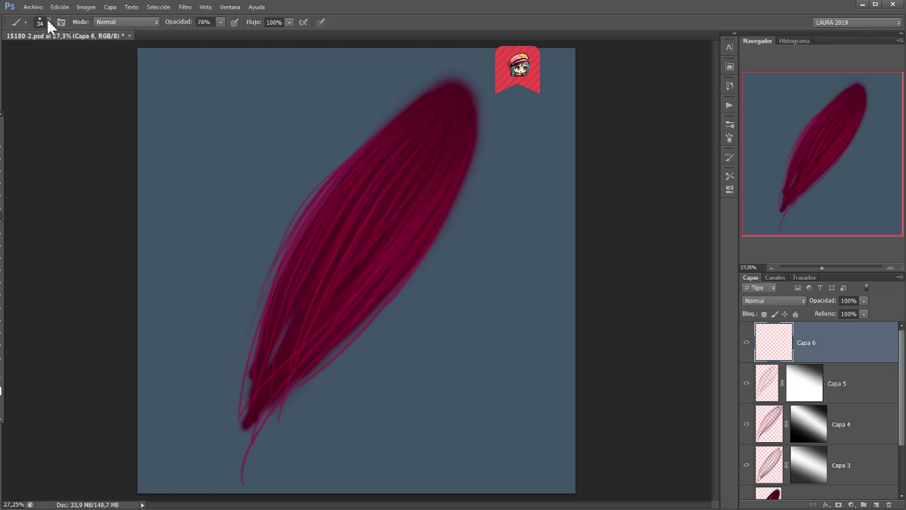
pyautogui.click(48, 22)
pyautogui.moveTo(24, 52); pyautogui.dragTo(25, 54)
pyautogui.click(441, 19)
pyautogui.moveTo(244, 352); pyautogui.dragTo(464, 96)
pyautogui.moveTo(385, 199); pyautogui.dragTo(275, 441)
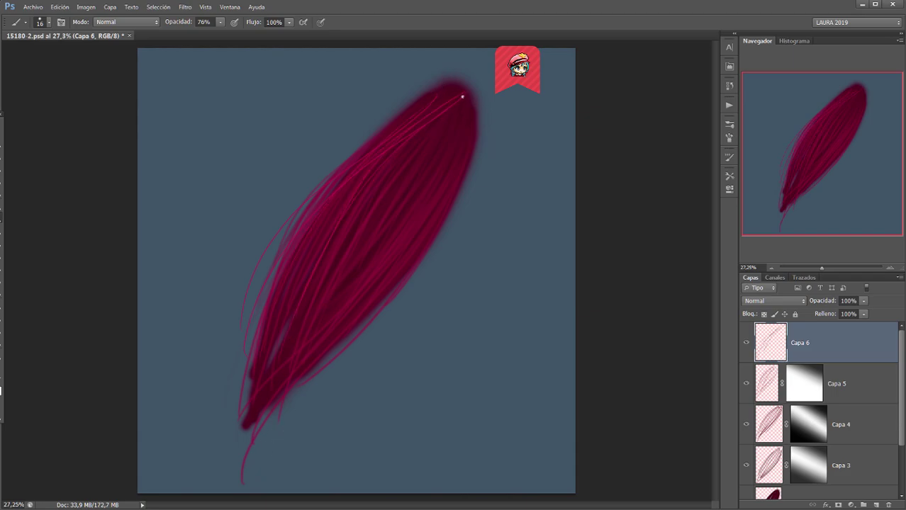
pyautogui.moveTo(463, 97); pyautogui.dragTo(352, 268)
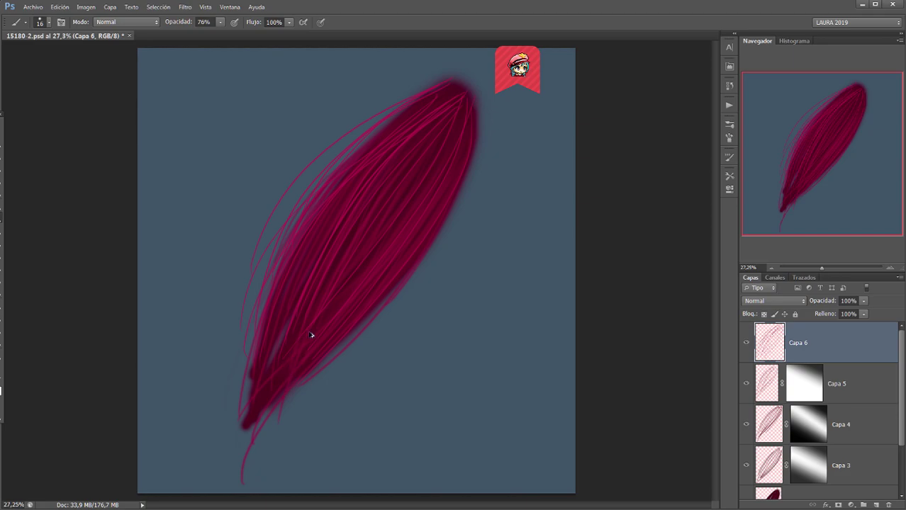
# Step: Undo the last stray strokes outside the shape's upper-left edge and paint more thin strands closer to its body
pyautogui.hotkey('ctrl', 'alt', 'z')
pyautogui.hotkey('ctrl', 'alt', 'z')
pyautogui.hotkey('ctrl', 'alt', 'z')
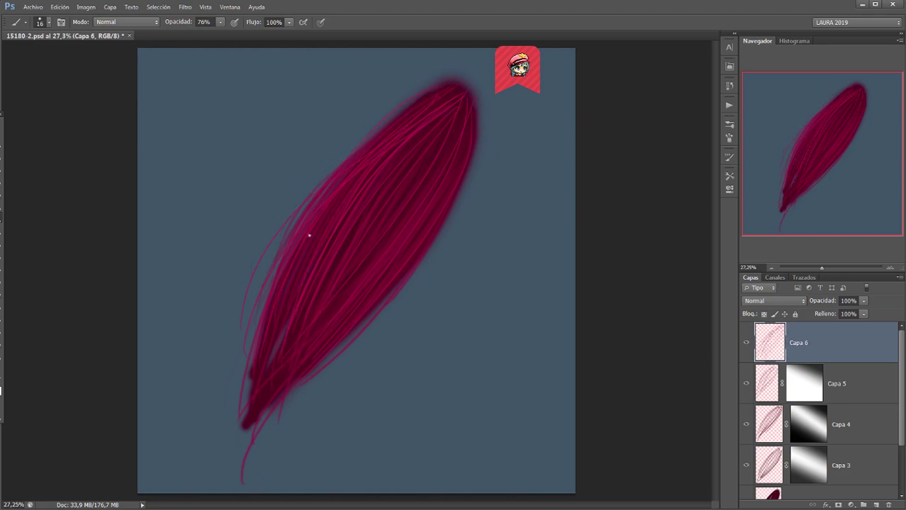
pyautogui.moveTo(363, 194); pyautogui.dragTo(256, 387)
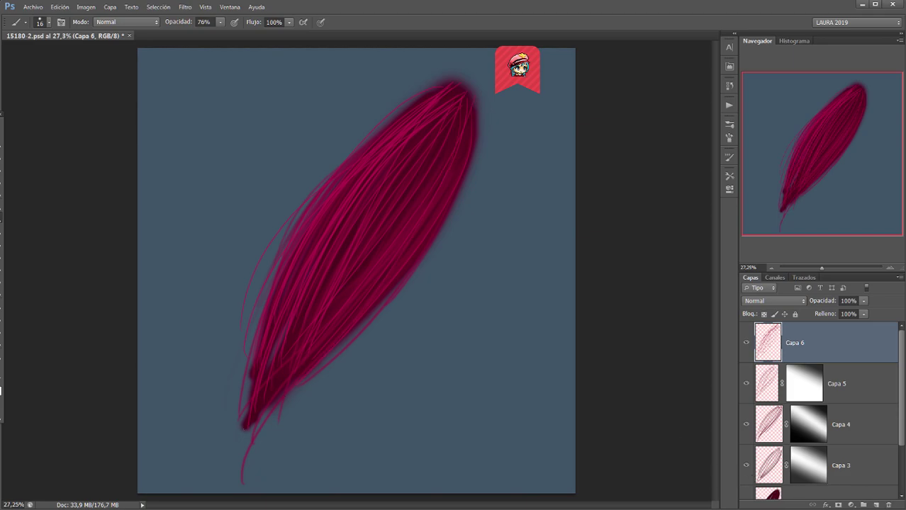
# Step: Add a layer mask to the thin strands layer and fade the strands' upper end with linear gradients at 55% opacity
pyautogui.click(839, 505)
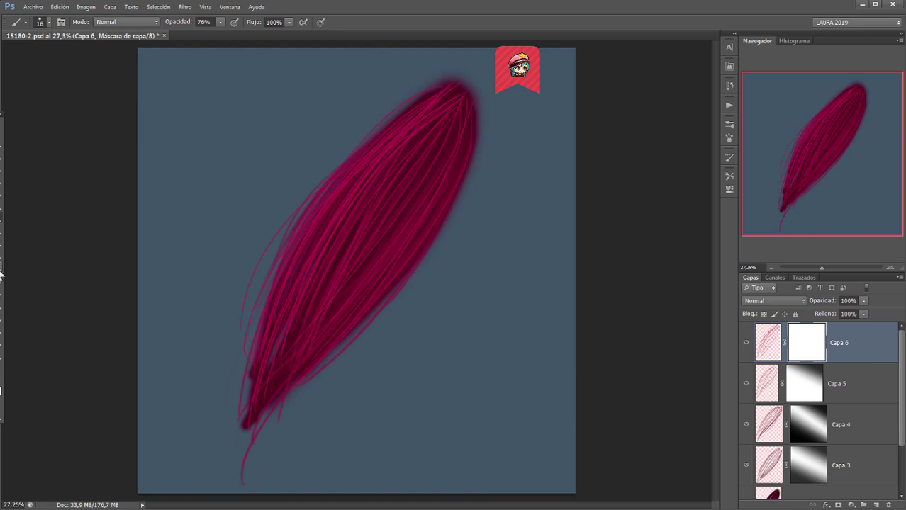
pyautogui.press('g')
pyautogui.moveTo(462, 56); pyautogui.dragTo(422, 173)
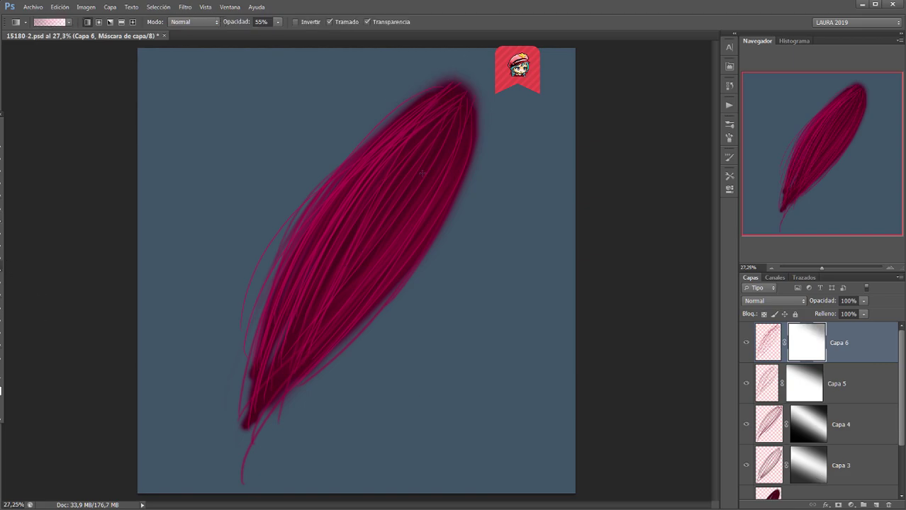
pyautogui.moveTo(469, 61); pyautogui.dragTo(375, 194)
# Step: Add a new layer directly above the base shape layer, Capa 2
pyautogui.scroll(-3, 897, 433)
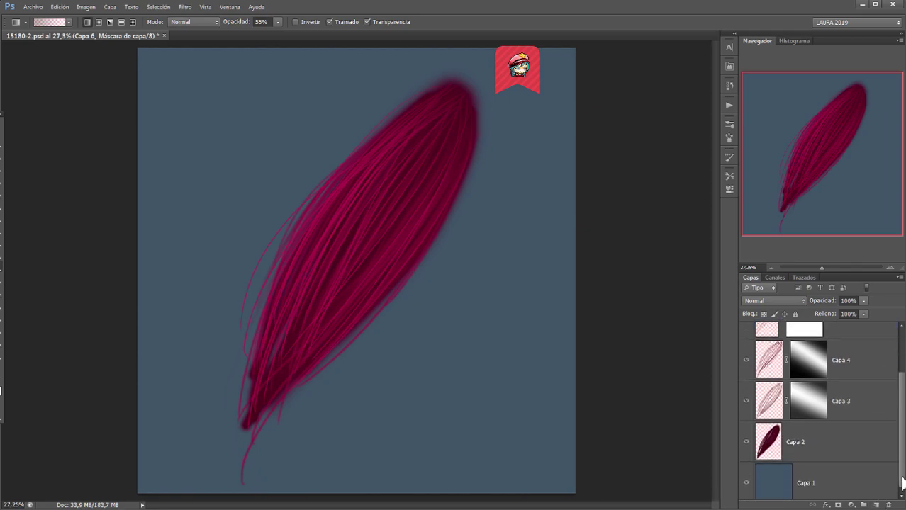
pyautogui.click(861, 440)
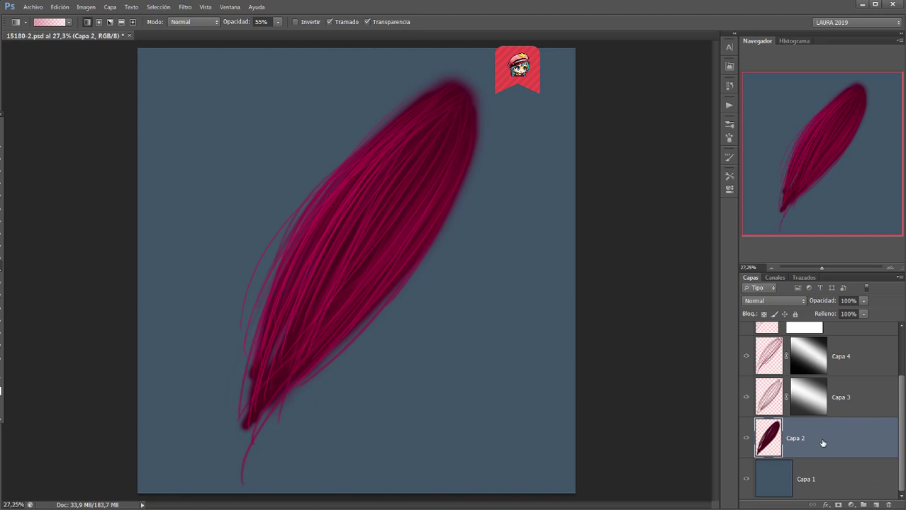
pyautogui.click(876, 505)
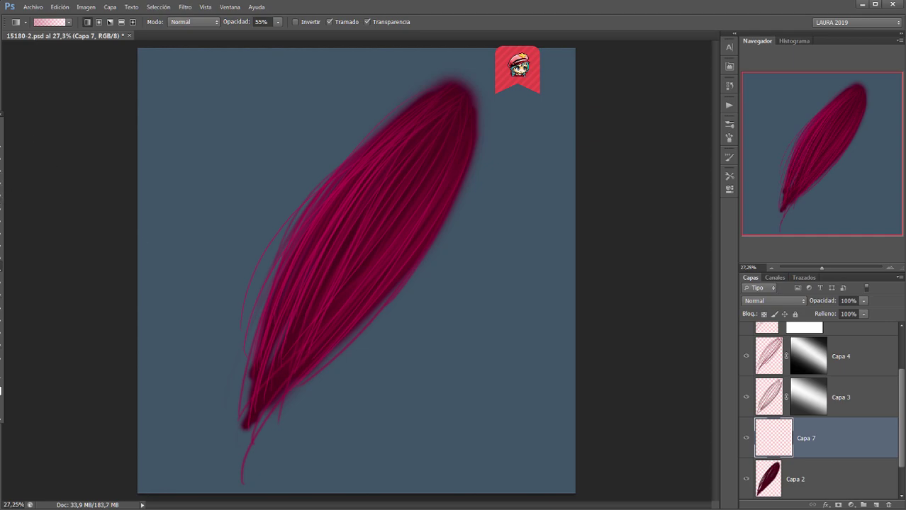
# Step: Choose a soft round 33 px brush with 0% hardness and sample a dark burgundy from the shape as the foreground colour
pyautogui.click(2, 221)
pyautogui.click(44, 22)
pyautogui.click(88, 104)
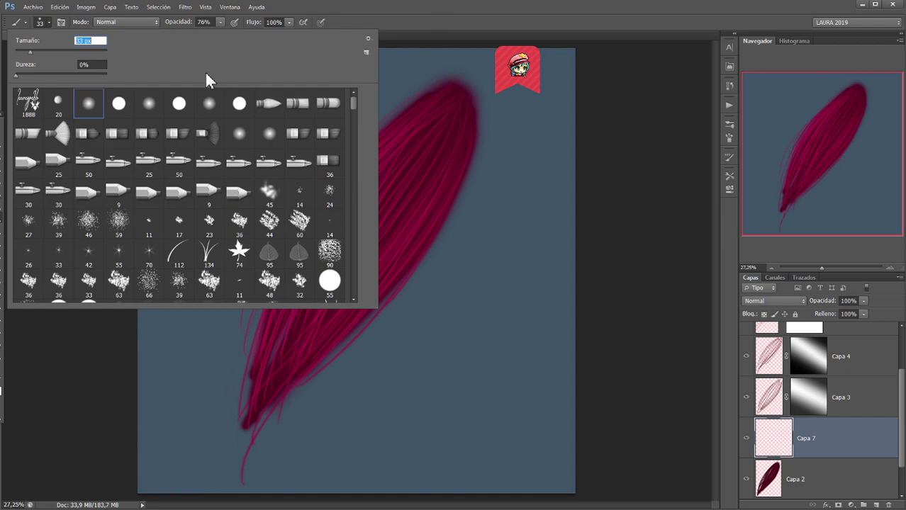
pyautogui.click(150, 105)
pyautogui.press('Return')
pyautogui.press('i')
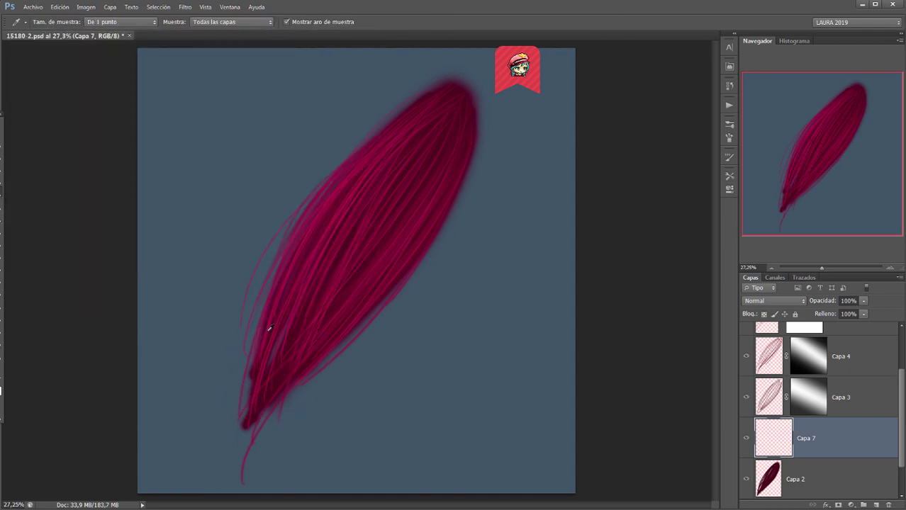
pyautogui.keyDown('alt'); pyautogui.click(269, 330); pyautogui.keyUp('alt')
# Step: Paint thin dark burgundy strands along both side edges of the shape and out past its lower tip on the new layer
pyautogui.moveTo(272, 269); pyautogui.dragTo(239, 376)
pyautogui.moveTo(294, 228); pyautogui.dragTo(239, 404)
pyautogui.moveTo(266, 271); pyautogui.dragTo(234, 454)
pyautogui.moveTo(247, 409); pyautogui.dragTo(223, 468)
pyautogui.moveTo(461, 187); pyautogui.dragTo(433, 257)
pyautogui.moveTo(400, 282); pyautogui.dragTo(317, 372)
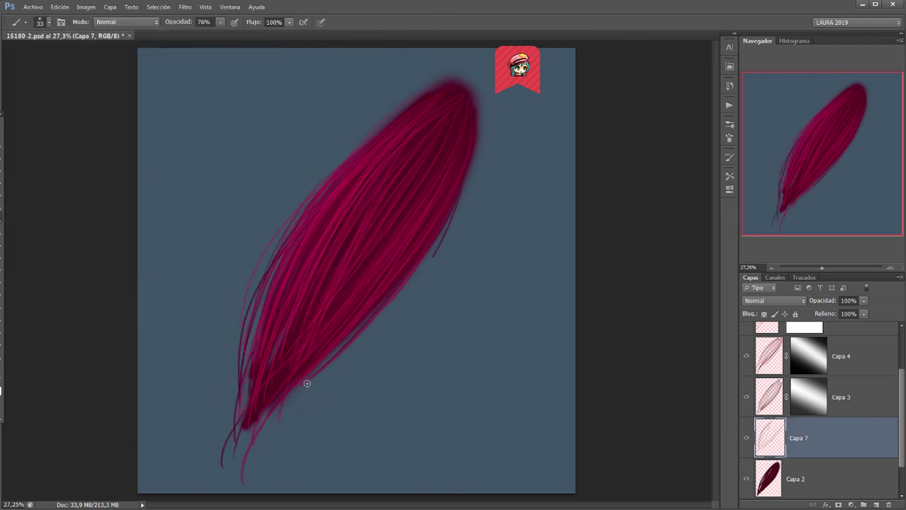
pyautogui.moveTo(433, 256); pyautogui.dragTo(330, 371)
pyautogui.moveTo(241, 424); pyautogui.dragTo(214, 473)
pyautogui.moveTo(405, 108); pyautogui.dragTo(245, 313)
pyautogui.moveTo(351, 156)
pyautogui.mouseDown()
pyautogui.moveTo(239, 338)
pyautogui.moveTo(239, 398)
pyautogui.mouseUp()
pyautogui.moveTo(245, 406)
pyautogui.mouseDown()
pyautogui.moveTo(224, 426)
pyautogui.moveTo(222, 476)
pyautogui.mouseUp()
pyautogui.moveTo(275, 401); pyautogui.dragTo(236, 461)
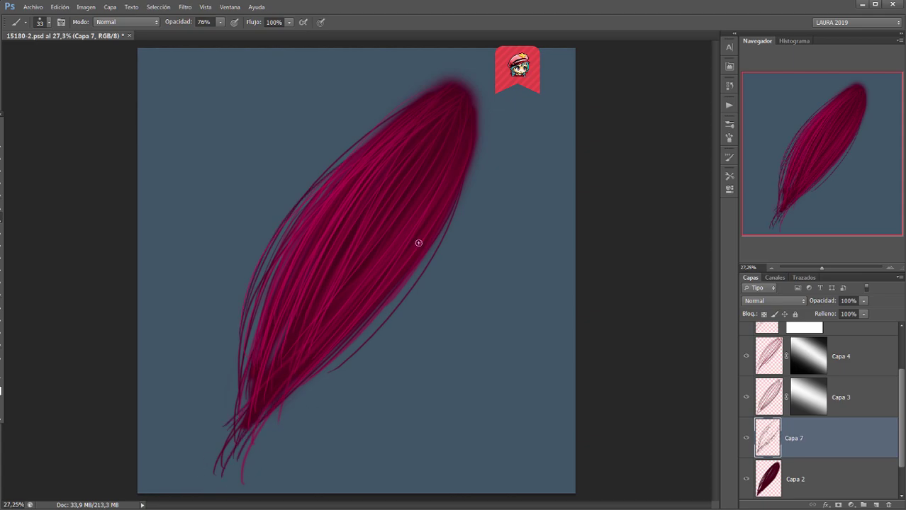
pyautogui.moveTo(259, 315); pyautogui.dragTo(250, 355)
pyautogui.moveTo(277, 292); pyautogui.dragTo(244, 403)
pyautogui.moveTo(331, 176); pyautogui.dragTo(231, 406)
pyautogui.moveTo(265, 280); pyautogui.dragTo(249, 339)
# Step: Erase the stray dark strands sticking out around the lower tip and along the left edge of the shape
pyautogui.click(3, 256)
pyautogui.moveTo(231, 382); pyautogui.dragTo(221, 489)
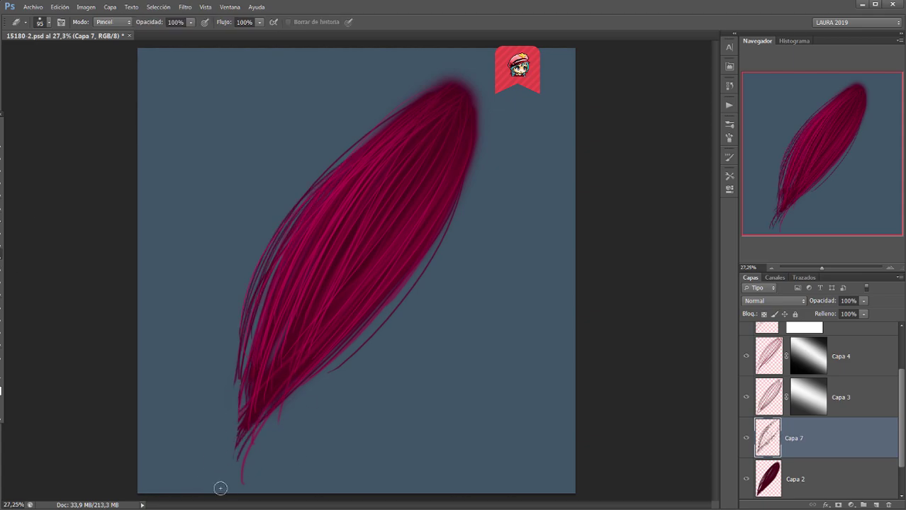
pyautogui.moveTo(238, 451)
pyautogui.mouseDown()
pyautogui.moveTo(242, 309)
pyautogui.moveTo(325, 172)
pyautogui.mouseUp()
# Step: Paint thicker dark strands along the shape's left edge and down past its lower tip, using a 62 px soft brush
pyautogui.press('b')
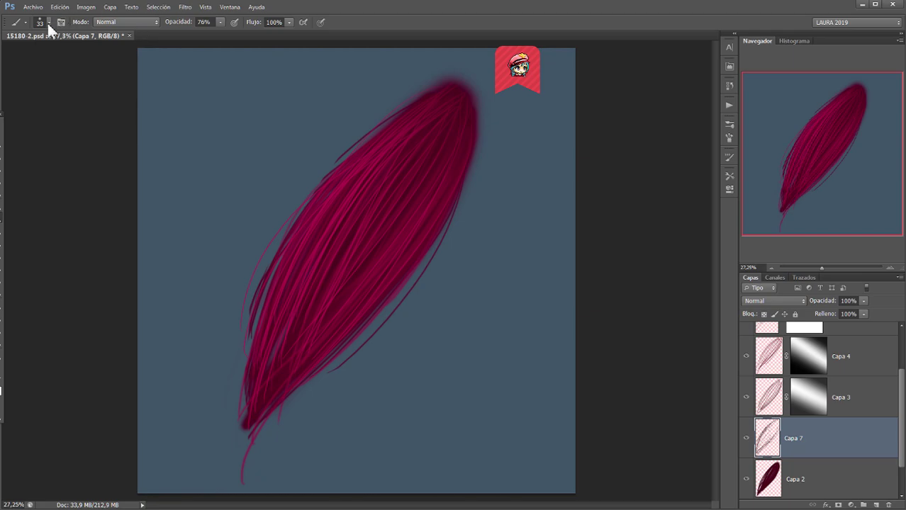
pyautogui.click(48, 22)
pyautogui.click(44, 53)
pyautogui.click(459, 26)
pyautogui.moveTo(347, 170)
pyautogui.mouseDown()
pyautogui.moveTo(304, 219)
pyautogui.moveTo(247, 372)
pyautogui.mouseUp()
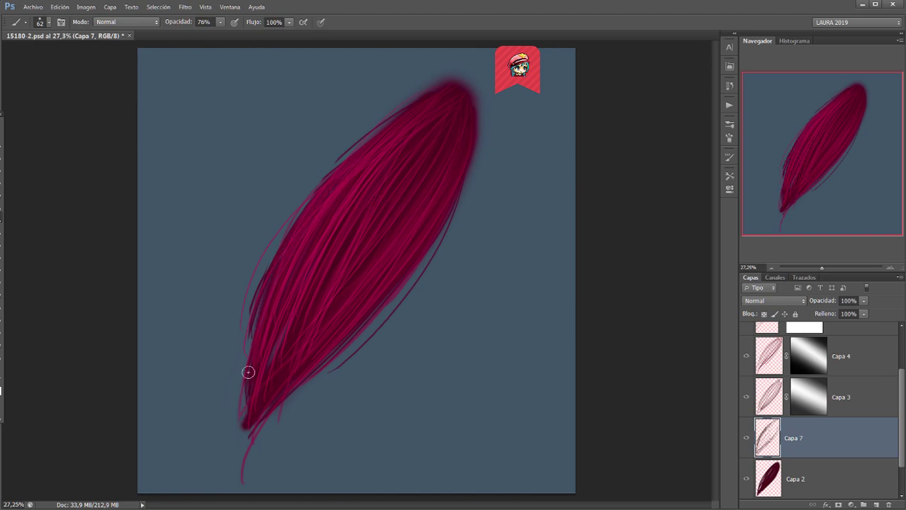
pyautogui.moveTo(361, 154)
pyautogui.mouseDown()
pyautogui.moveTo(258, 300)
pyautogui.moveTo(239, 444)
pyautogui.mouseUp()
pyautogui.moveTo(378, 135); pyautogui.dragTo(248, 332)
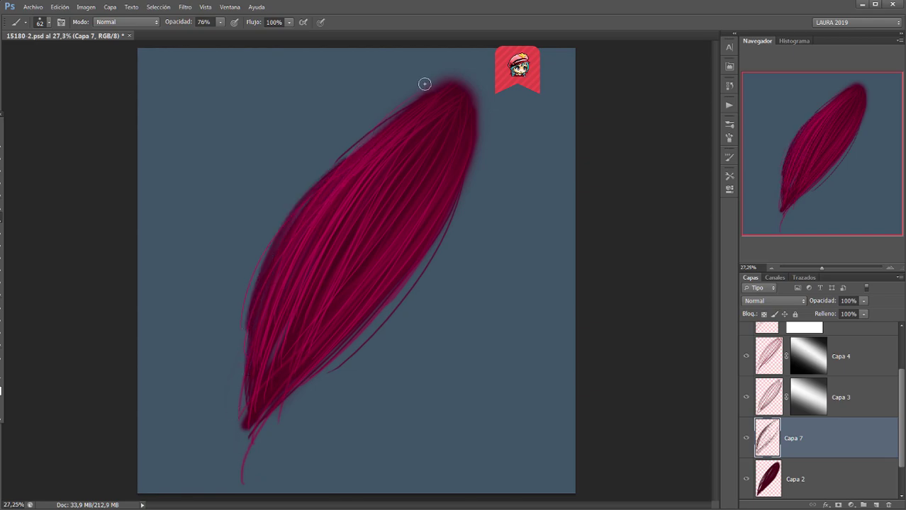
pyautogui.moveTo(424, 83); pyautogui.dragTo(256, 279)
pyautogui.moveTo(441, 81); pyautogui.dragTo(250, 386)
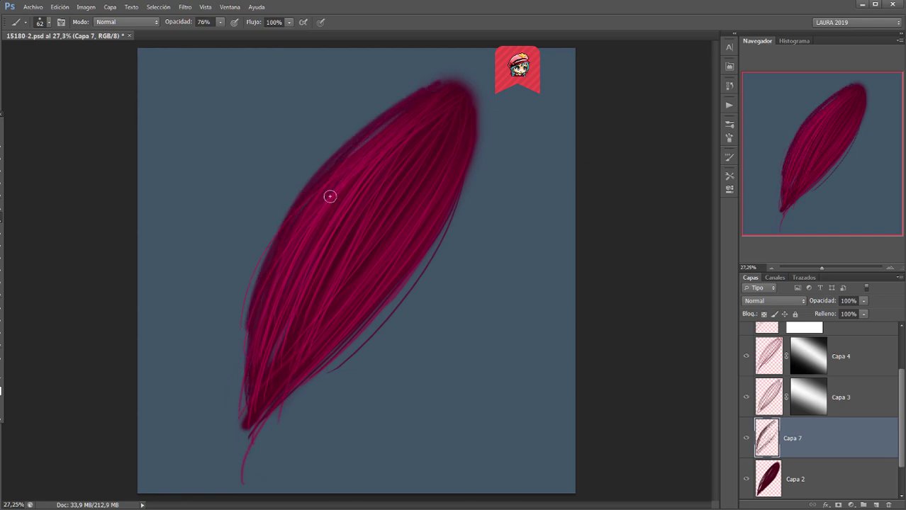
pyautogui.moveTo(301, 342); pyautogui.dragTo(236, 466)
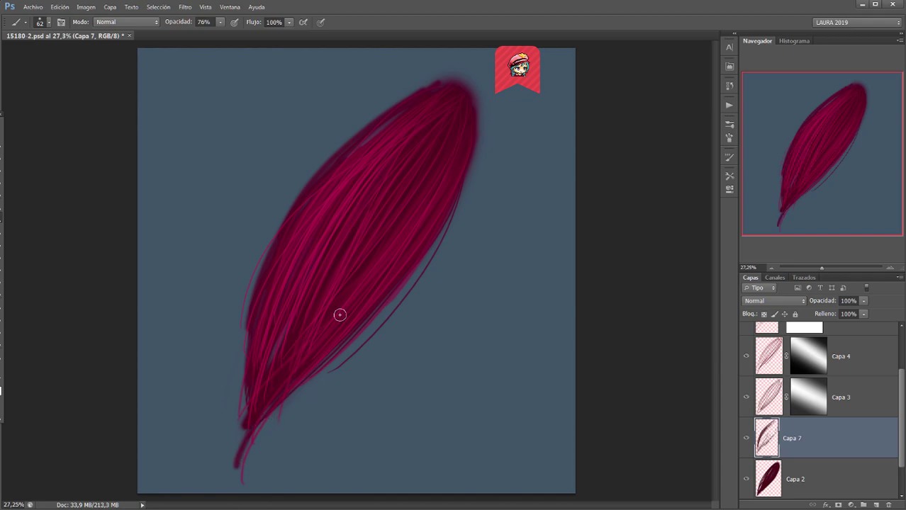
pyautogui.moveTo(376, 220); pyautogui.dragTo(261, 427)
pyautogui.moveTo(333, 198); pyautogui.dragTo(239, 399)
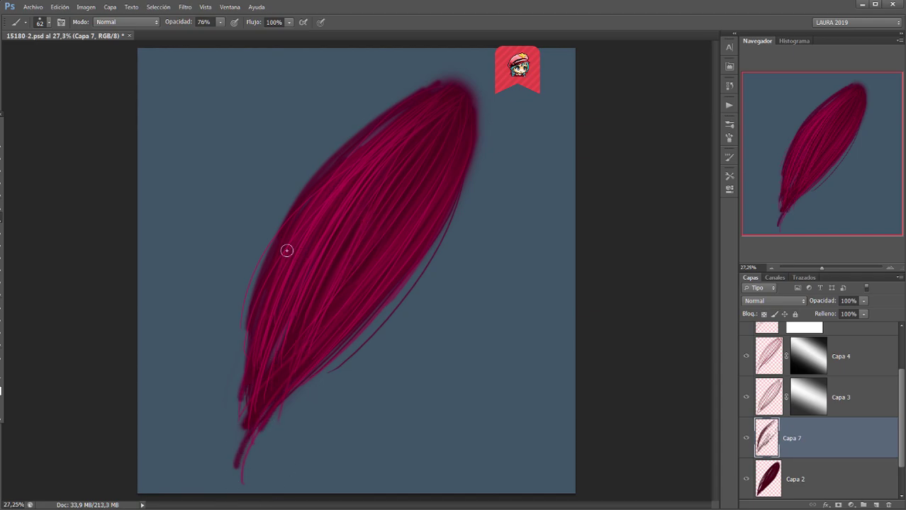
# Step: Paint loose dark strands beside the shape's lower-left edge and tip, using a 28 px brush at 53% opacity
pyautogui.click(50, 23)
pyautogui.click(28, 53)
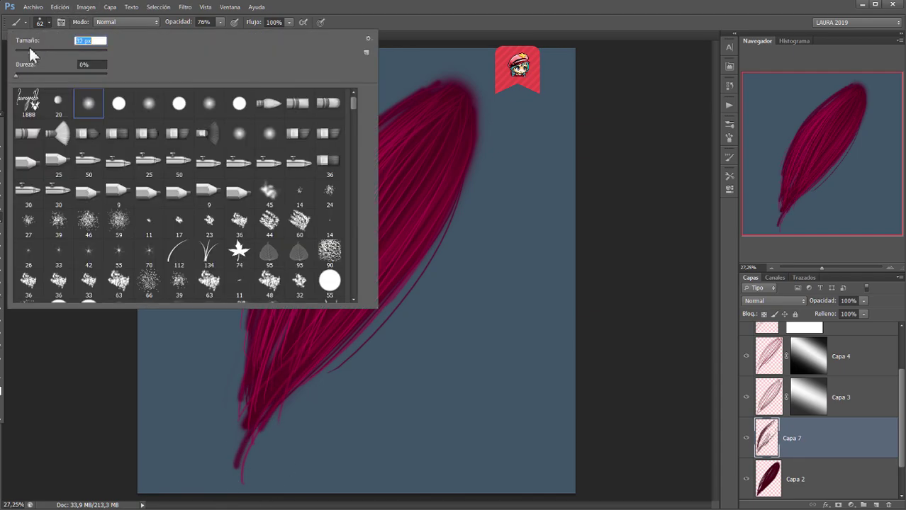
pyautogui.click(466, 13)
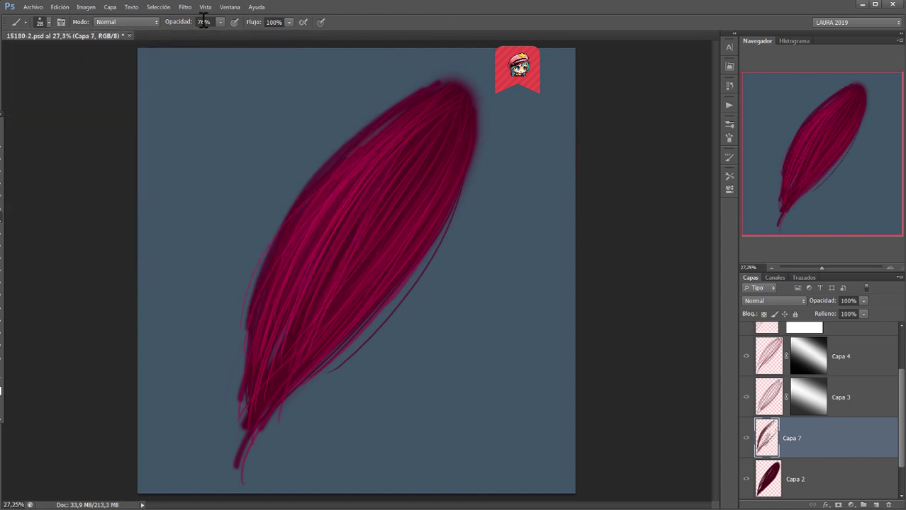
pyautogui.moveTo(187, 24); pyautogui.dragTo(171, 25)
pyautogui.moveTo(210, 466)
pyautogui.mouseDown()
pyautogui.moveTo(248, 338)
pyautogui.moveTo(236, 404)
pyautogui.mouseUp()
pyautogui.hotkey('ctrl', 'z')
pyautogui.moveTo(235, 441); pyautogui.dragTo(241, 401)
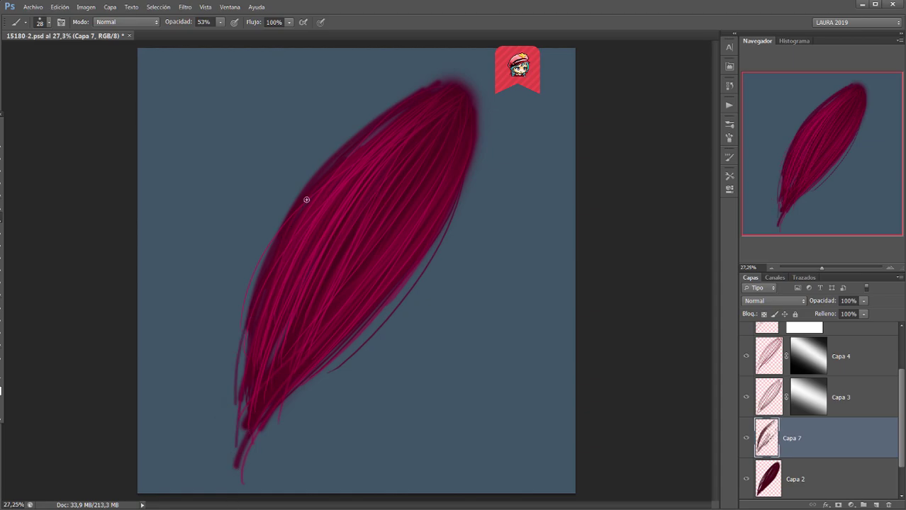
pyautogui.moveTo(246, 329); pyautogui.dragTo(232, 421)
pyautogui.moveTo(246, 389); pyautogui.dragTo(240, 447)
pyautogui.moveTo(235, 360); pyautogui.dragTo(233, 433)
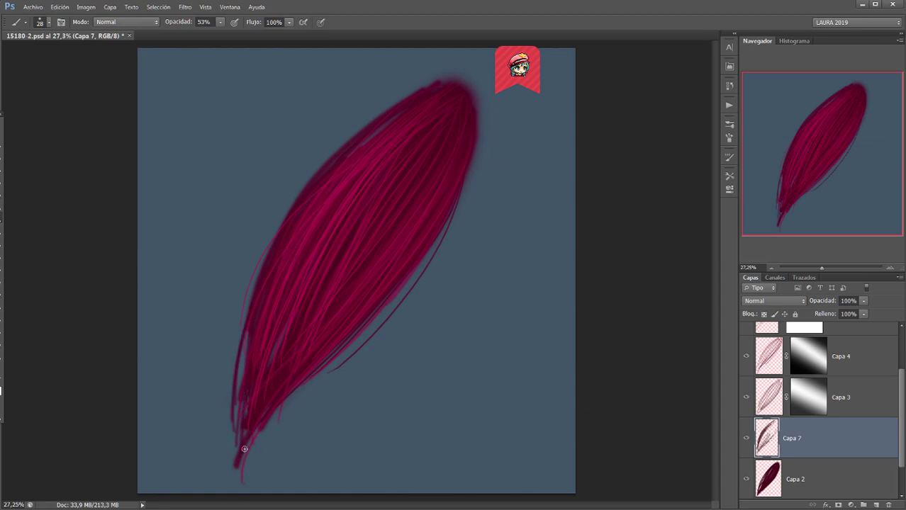
# Step: Add more loose dark strands along the lower-right edge and the left side, including a long one arching outside the upper-left edge
pyautogui.moveTo(466, 161); pyautogui.dragTo(309, 389)
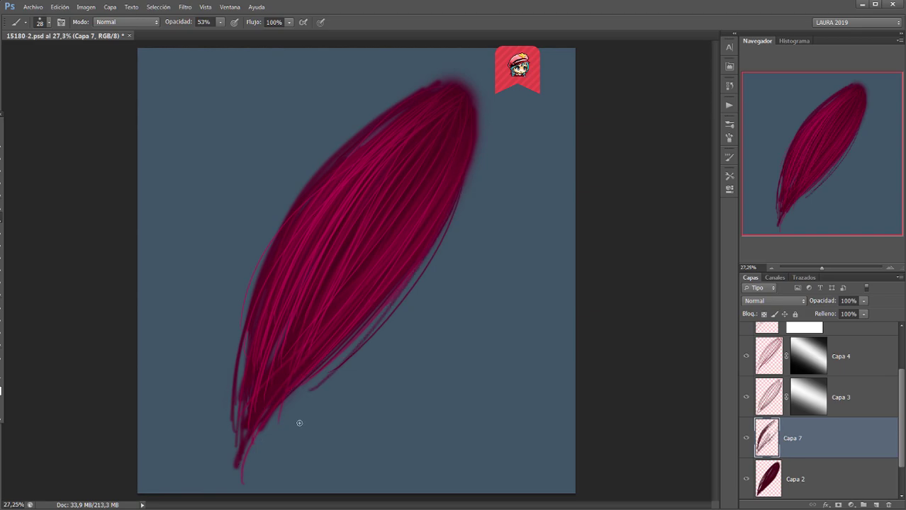
pyautogui.moveTo(243, 455); pyautogui.dragTo(255, 427)
pyautogui.moveTo(253, 288); pyautogui.dragTo(236, 410)
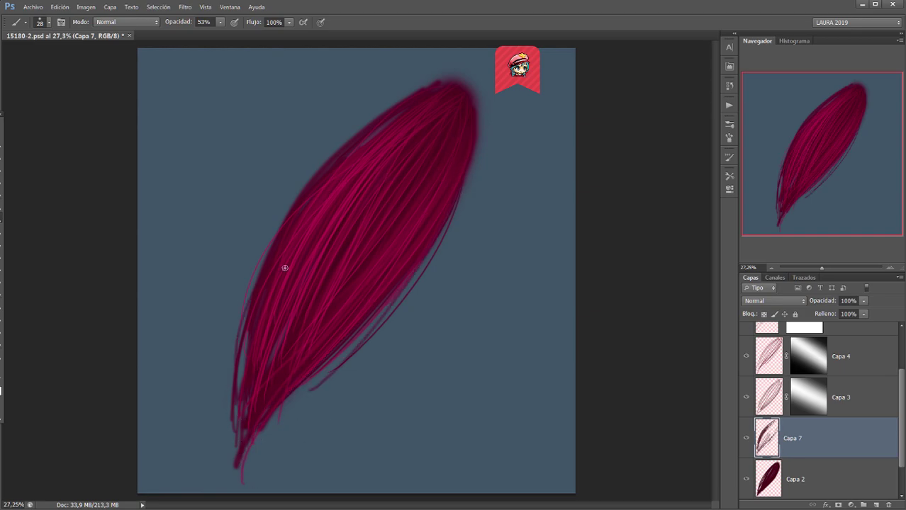
pyautogui.moveTo(247, 332); pyautogui.dragTo(237, 370)
pyautogui.moveTo(272, 243); pyautogui.dragTo(366, 126)
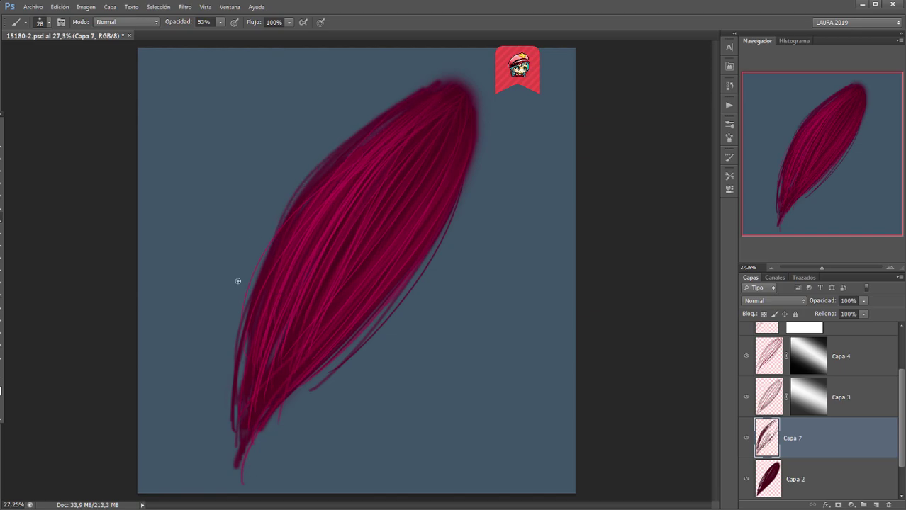
pyautogui.moveTo(232, 367); pyautogui.dragTo(328, 162)
pyautogui.moveTo(243, 384); pyautogui.dragTo(385, 124)
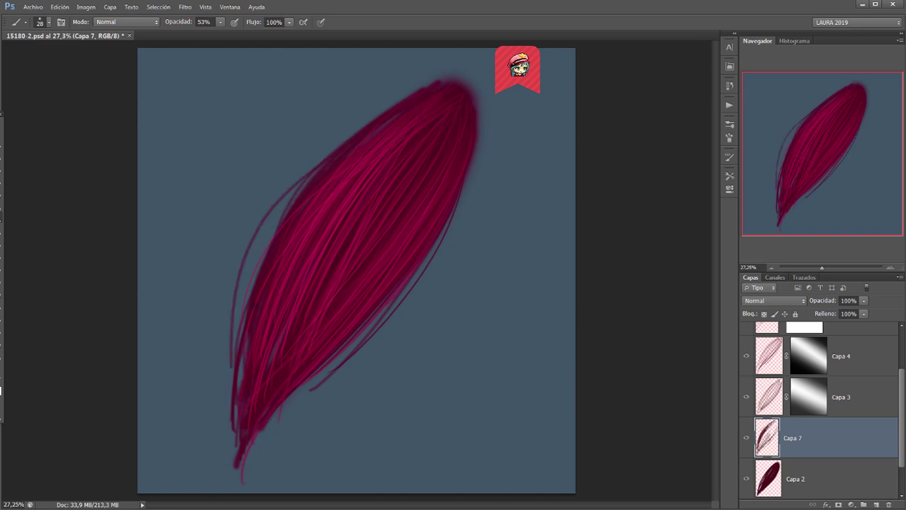
pyautogui.moveTo(314, 176); pyautogui.dragTo(247, 397)
# Step: Add a new layer above Capa 6, on top of all the strand layers
pyautogui.moveTo(902, 383); pyautogui.dragTo(889, 317)
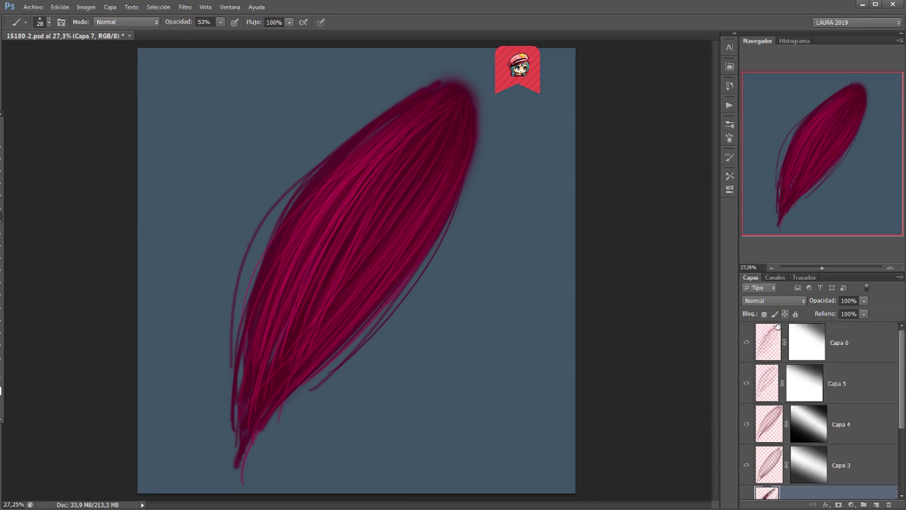
pyautogui.click(765, 341)
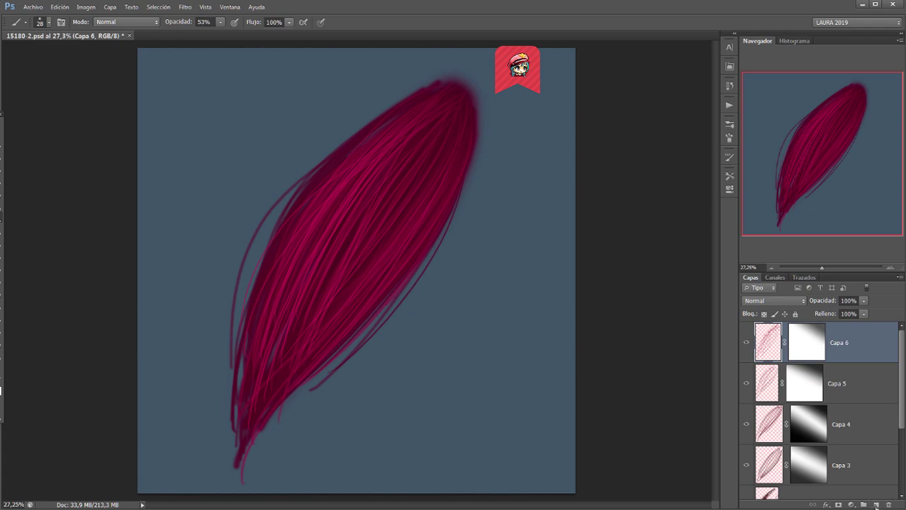
pyautogui.click(877, 505)
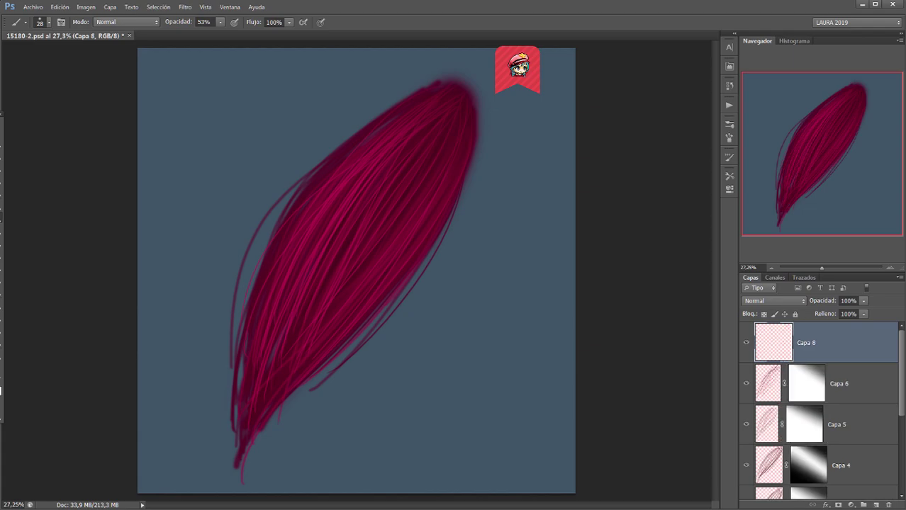
# Step: Sample a crimson from the upper strands and shift the foreground colour to a redder hue of 349°
pyautogui.press('i')
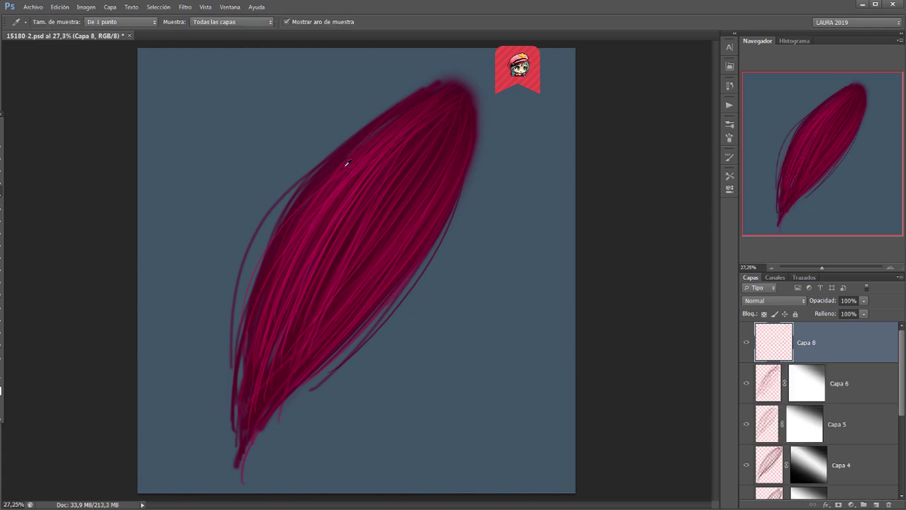
pyautogui.click(344, 180)
pyautogui.click(1, 390)
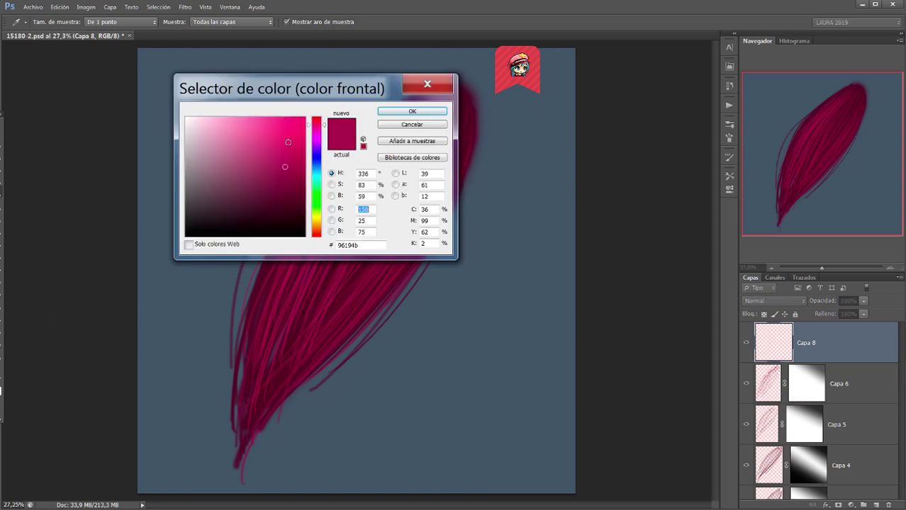
pyautogui.click(325, 121)
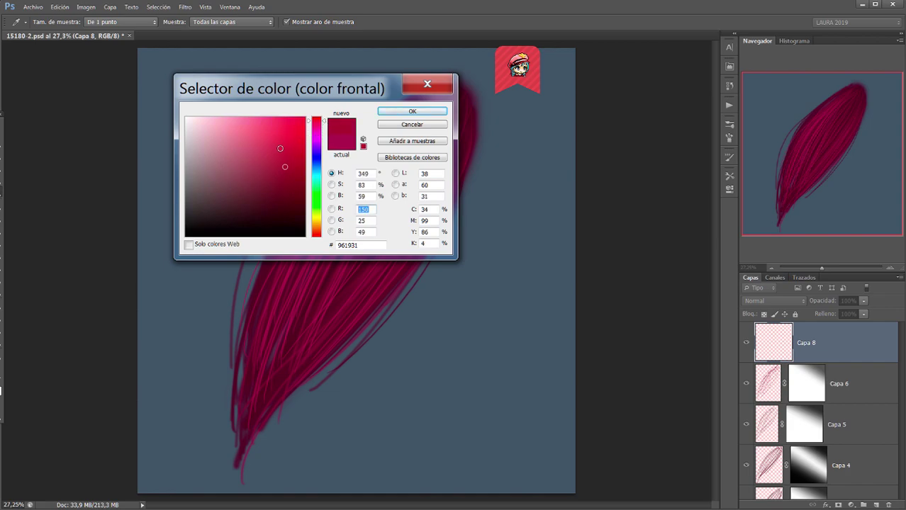
pyautogui.click(403, 111)
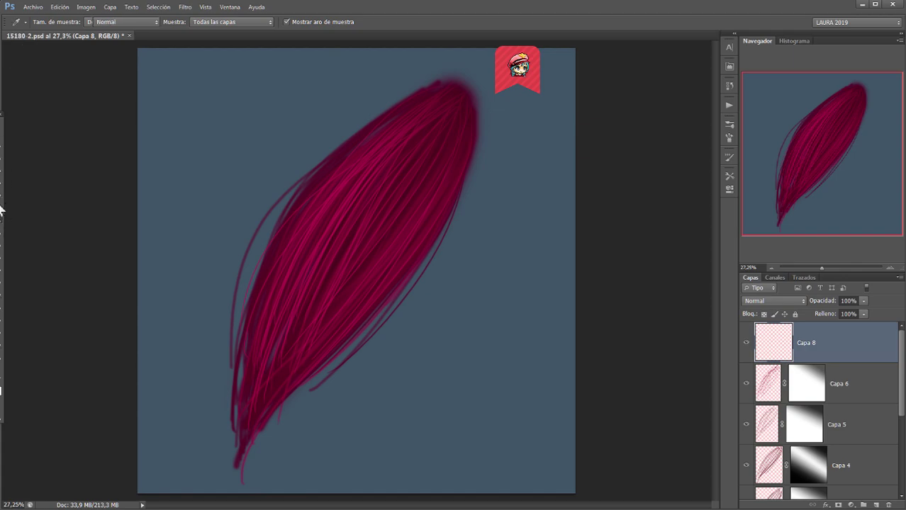
# Step: Paint very fine reddish strands over the shape and outside its left edge, using a hard round 10 px brush at 53% opacity
pyautogui.press('b')
pyautogui.click(48, 22)
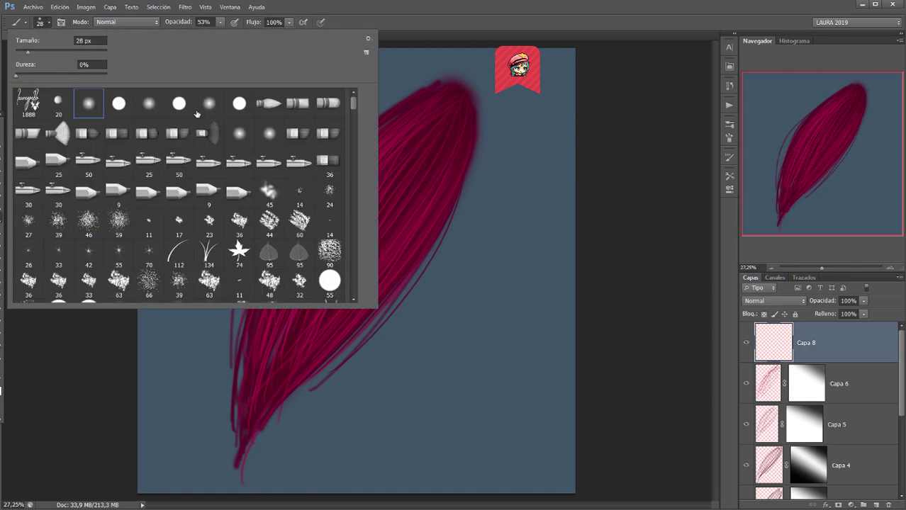
pyautogui.click(182, 105)
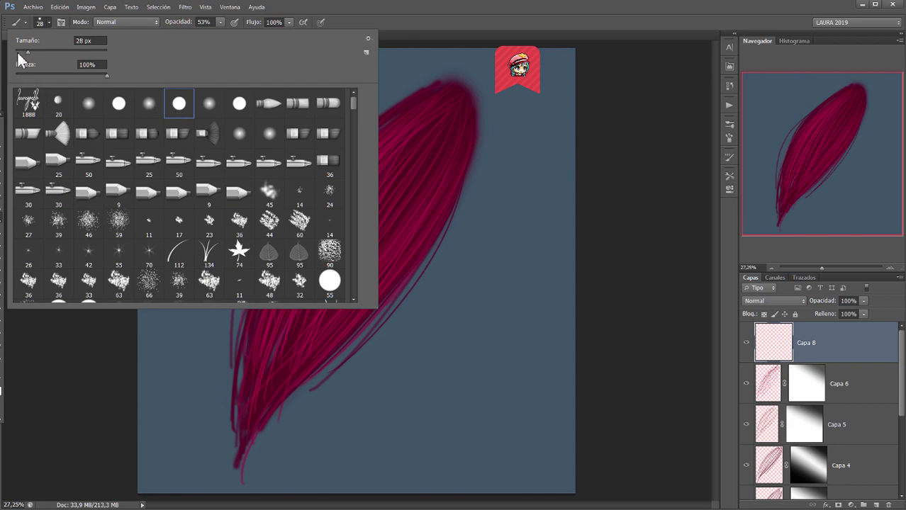
pyautogui.moveTo(28, 52); pyautogui.dragTo(18, 52)
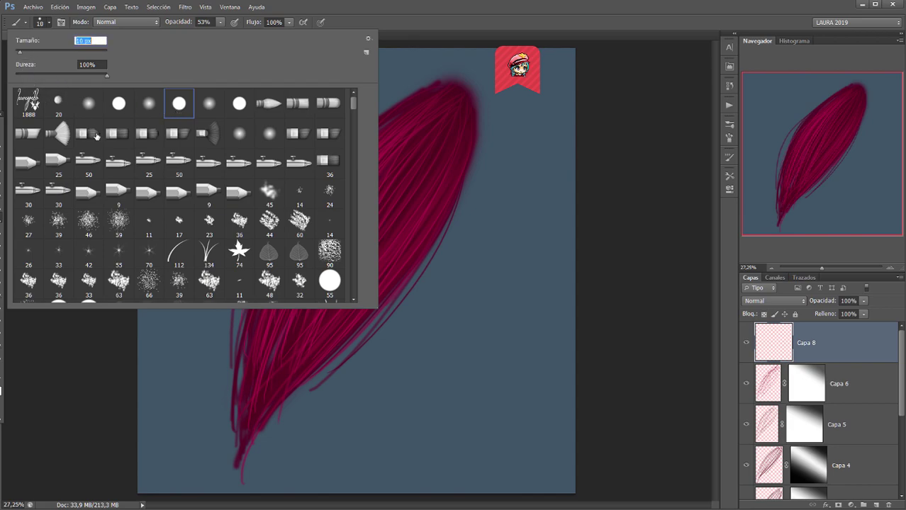
pyautogui.click(845, 342)
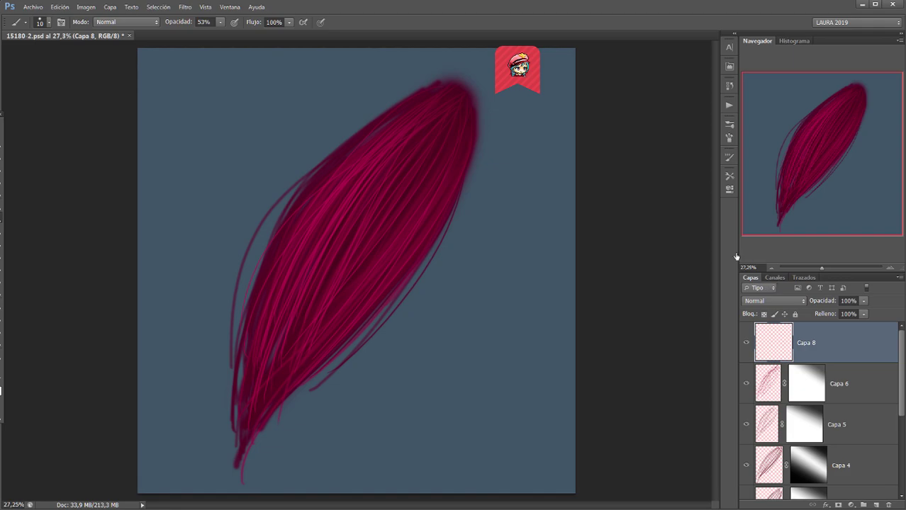
pyautogui.moveTo(389, 108); pyautogui.dragTo(293, 177)
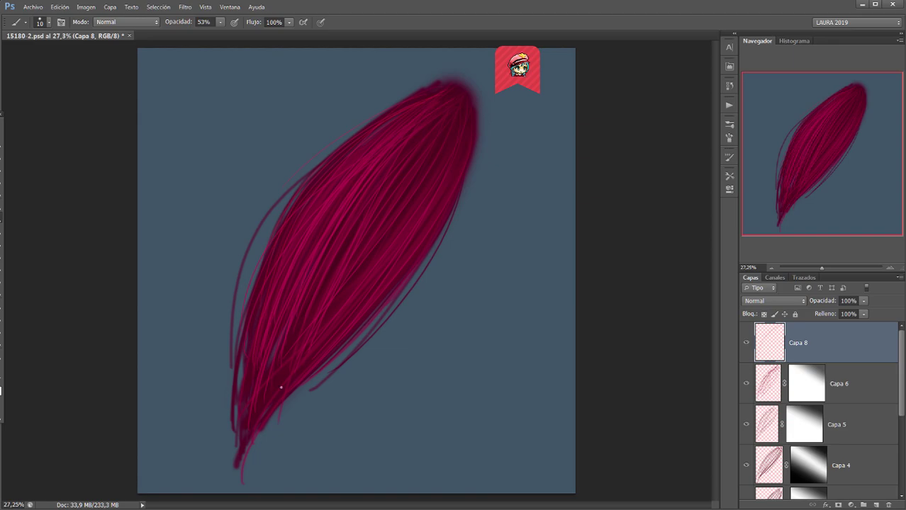
pyautogui.moveTo(422, 127); pyautogui.dragTo(269, 391)
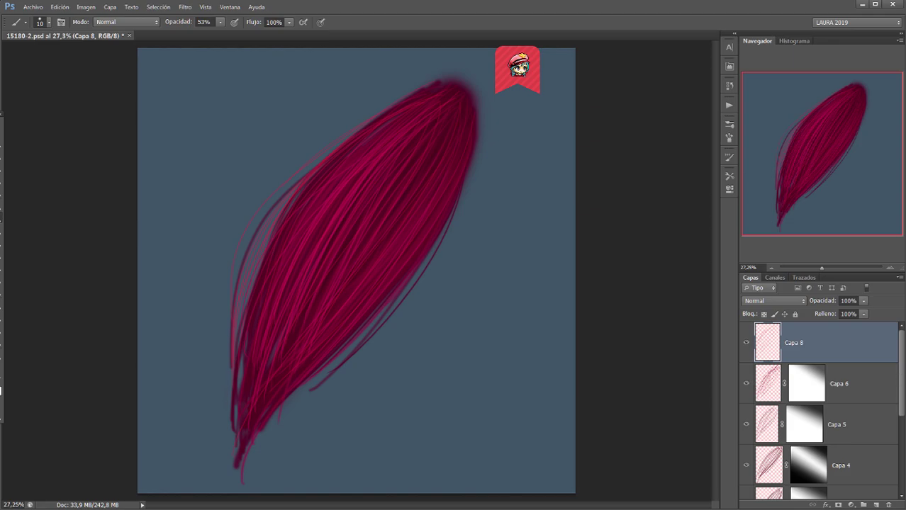
# Step: Apply a Gaussian blur with a radius of 7.2 pixels to the dark loose strands on Capa 7
pyautogui.scroll(-5, 900, 407)
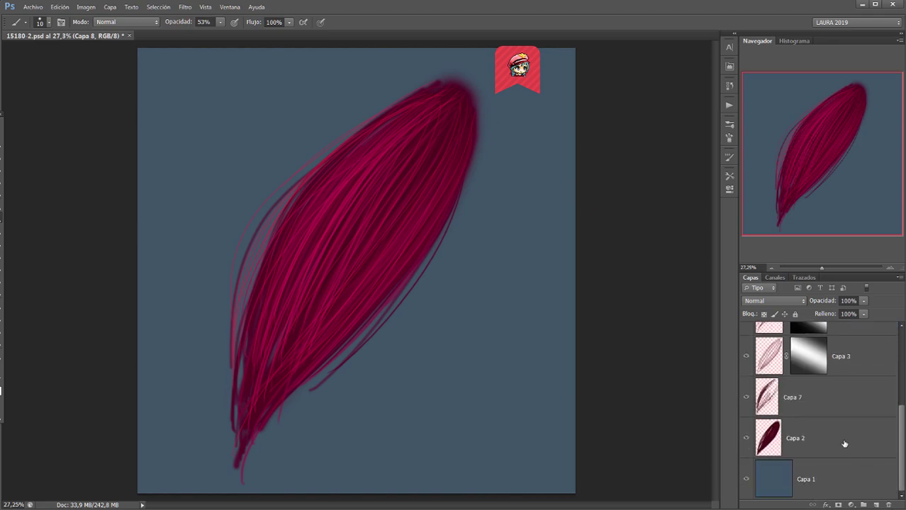
pyautogui.click(801, 403)
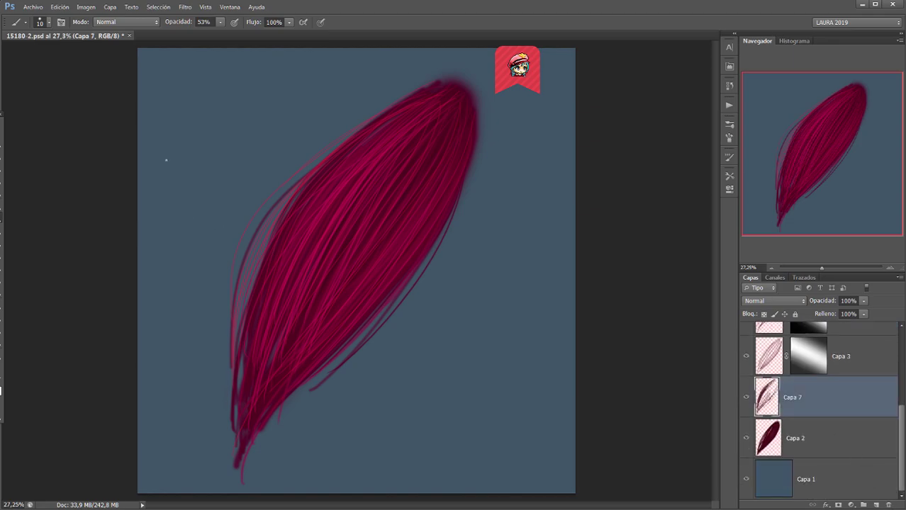
pyautogui.click(159, 7)
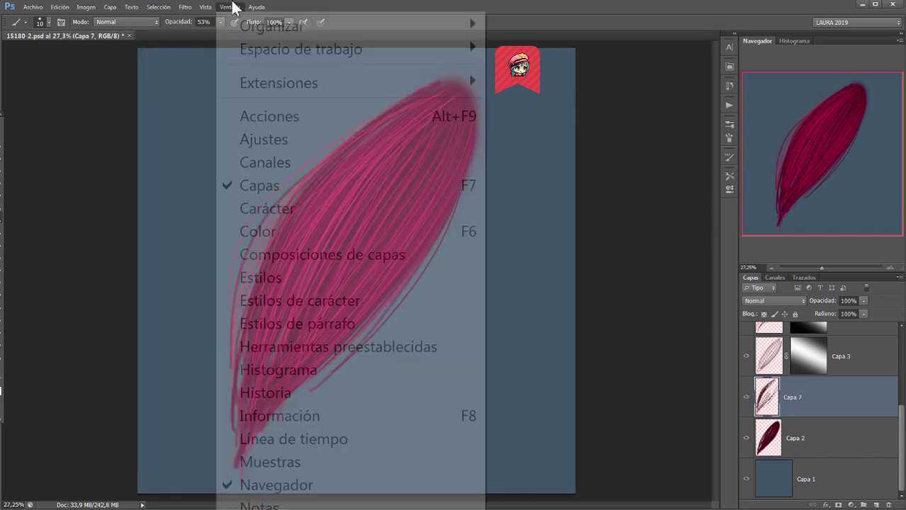
pyautogui.moveTo(185, 7)
pyautogui.moveTo(248, 243)
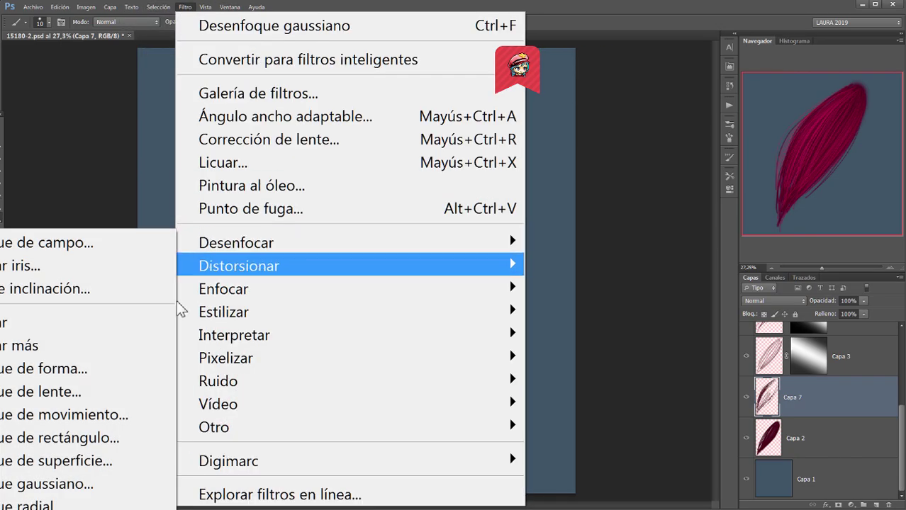
pyautogui.click(119, 487)
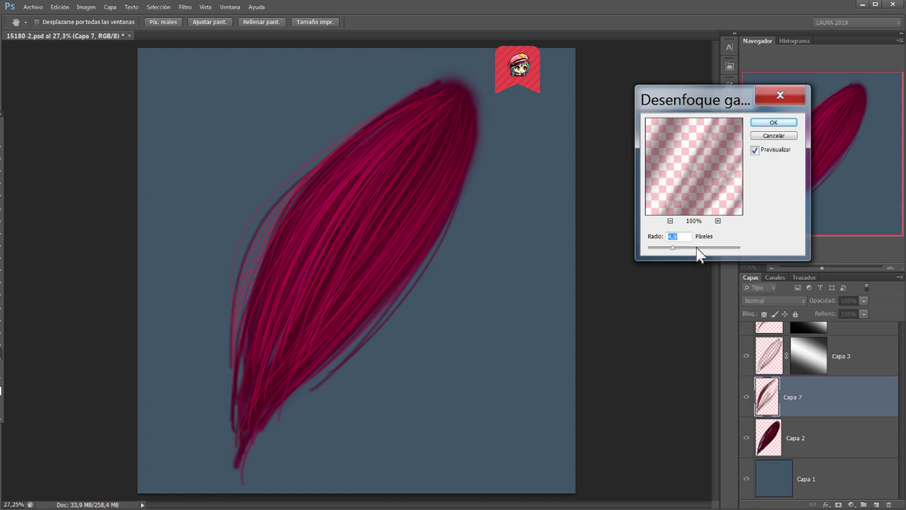
pyautogui.click(693, 247)
pyautogui.moveTo(686, 253)
pyautogui.mouseDown()
pyautogui.moveTo(700, 251)
pyautogui.moveTo(678, 250)
pyautogui.mouseUp()
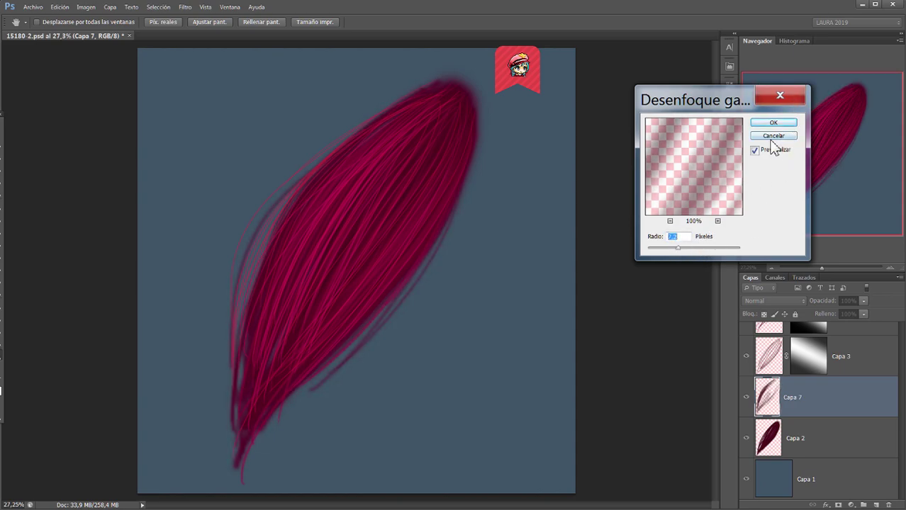
pyautogui.click(783, 126)
# Step: Sample a colour from the left-hand strands and set a soft round brush to 17 px with 0% hardness
pyautogui.click(1, 200)
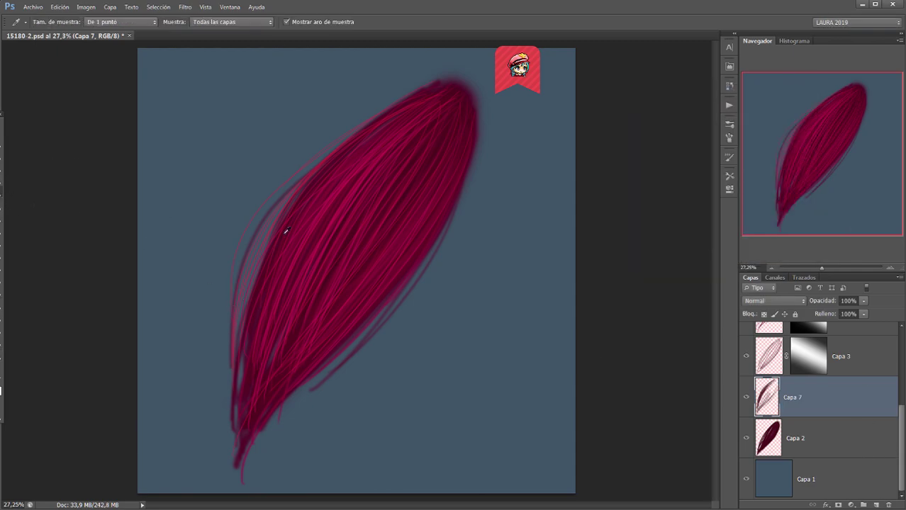
pyautogui.click(283, 235)
pyautogui.click(1, 223)
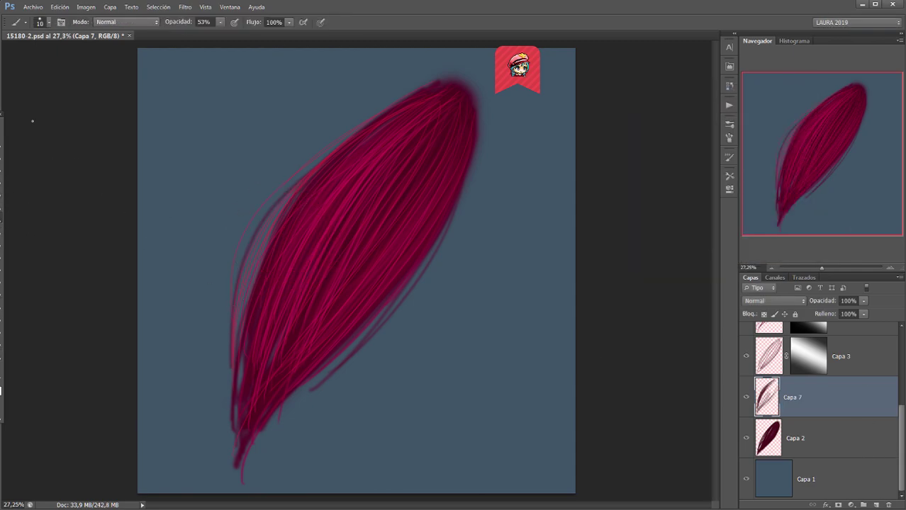
pyautogui.click(44, 22)
pyautogui.click(89, 102)
pyautogui.click(21, 52)
pyautogui.click(407, 14)
pyautogui.click(47, 22)
pyautogui.click(24, 52)
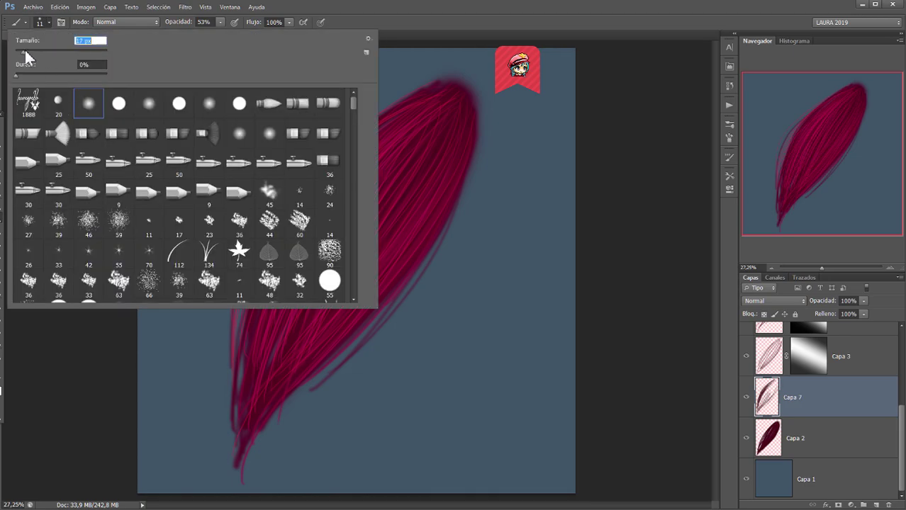
pyautogui.click(65, 334)
# Step: Adjust the foreground colour and paint loose reddish strands on Capa 7 along the left and lower-right edges of the shape
pyautogui.click(1, 387)
pyautogui.click(284, 183)
pyautogui.click(409, 112)
pyautogui.moveTo(249, 306); pyautogui.dragTo(293, 192)
pyautogui.moveTo(254, 237); pyautogui.dragTo(287, 190)
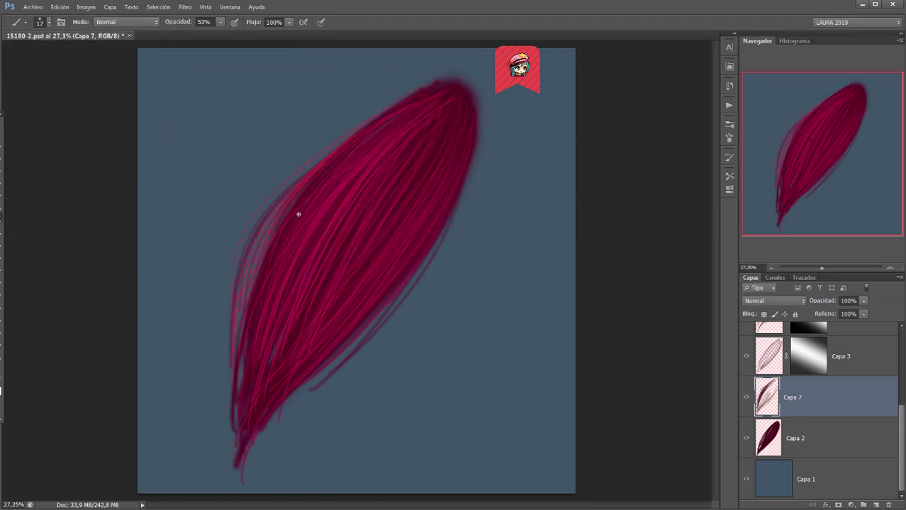
pyautogui.moveTo(452, 194)
pyautogui.mouseDown()
pyautogui.moveTo(289, 399)
pyautogui.moveTo(471, 183)
pyautogui.mouseUp()
pyautogui.moveTo(255, 453); pyautogui.dragTo(417, 255)
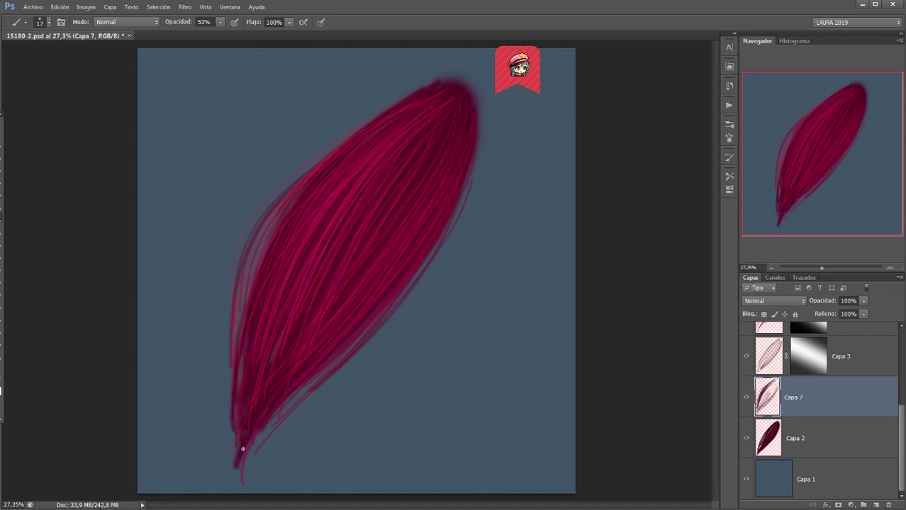
pyautogui.moveTo(243, 449)
pyautogui.mouseDown()
pyautogui.moveTo(282, 279)
pyautogui.moveTo(345, 151)
pyautogui.mouseUp()
# Step: Group all the strand layers from Capa 8 down to Capa 2, leaving the background layer out
pyautogui.moveTo(902, 425); pyautogui.dragTo(902, 334)
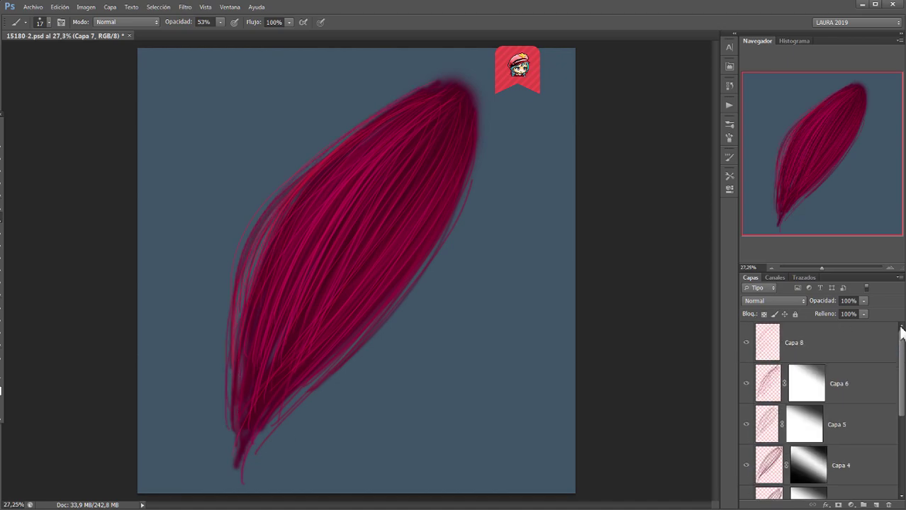
pyautogui.click(746, 343)
pyautogui.click(755, 345)
pyautogui.click(746, 343)
pyautogui.moveTo(901, 396); pyautogui.dragTo(902, 475)
pyautogui.keyDown('shift'); pyautogui.click(789, 440); pyautogui.keyUp('shift')
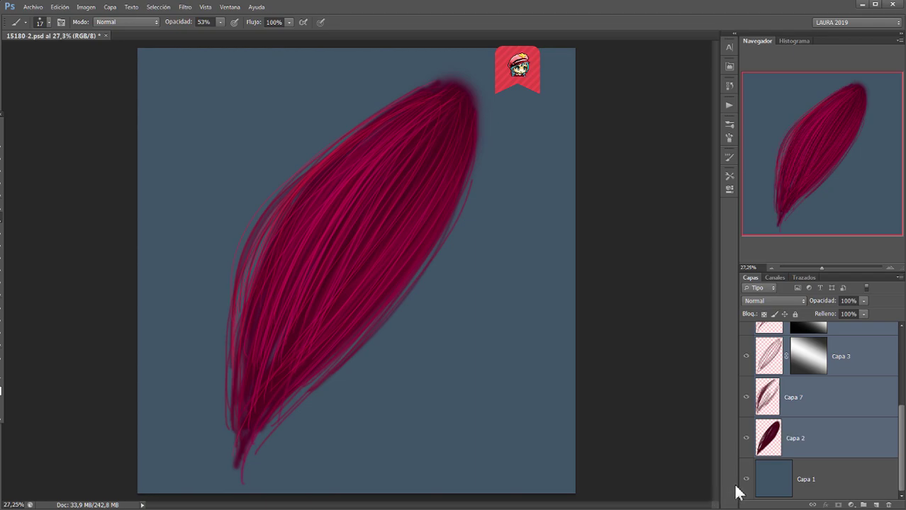
pyautogui.hotkey('ctrl', 'g')
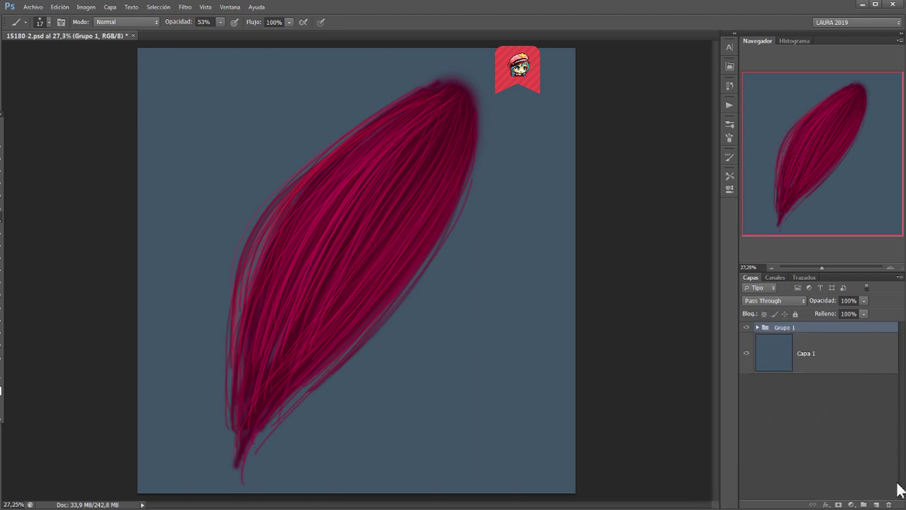
# Step: Duplicate the strand group, hide the original group, and merge the copy into a single layer
pyautogui.moveTo(859, 332); pyautogui.dragTo(877, 505)
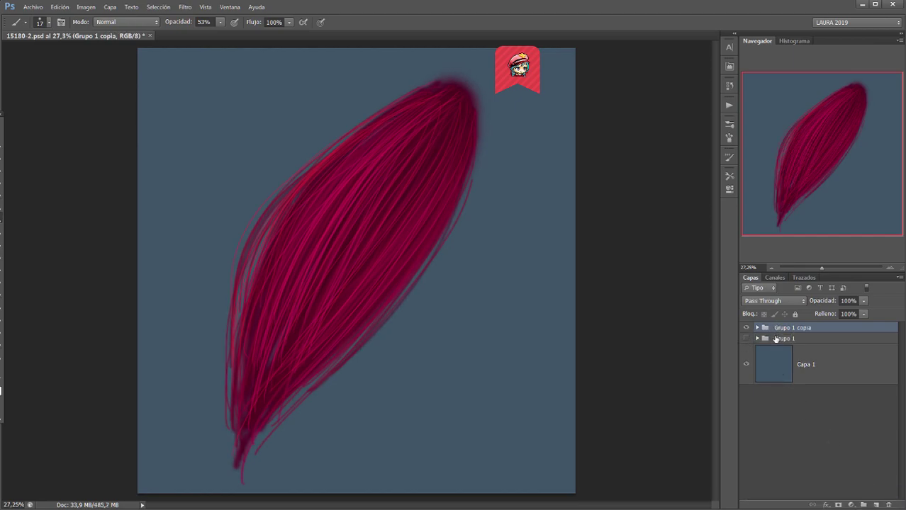
pyautogui.hotkey('ctrl', 'e')
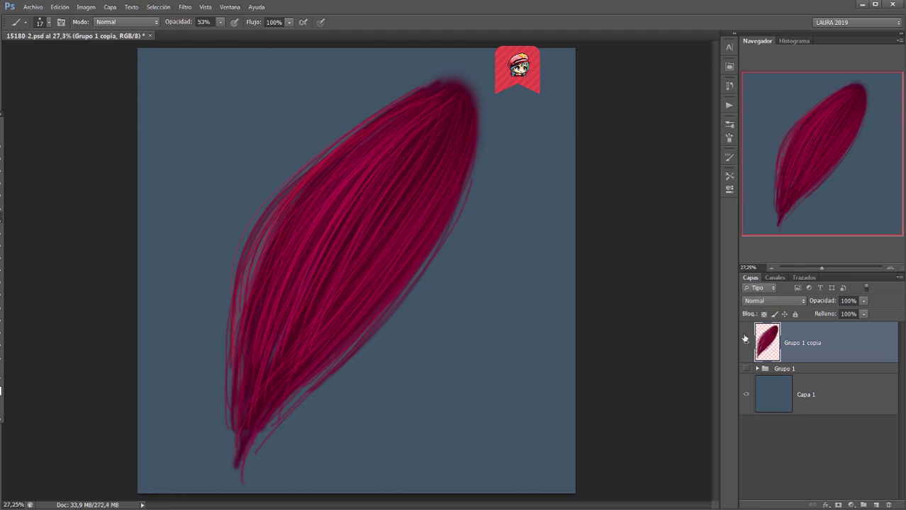
# Step: Apply a Gaussian blur with a radius of 2.8 pixels to the merged Grupo 1 copia layer, comparing it with the preview off
pyautogui.click(185, 7)
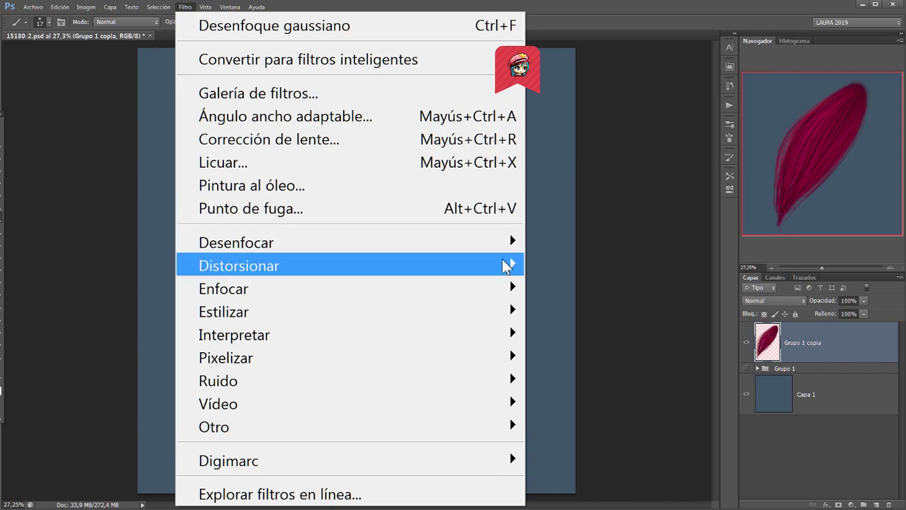
pyautogui.moveTo(505, 241)
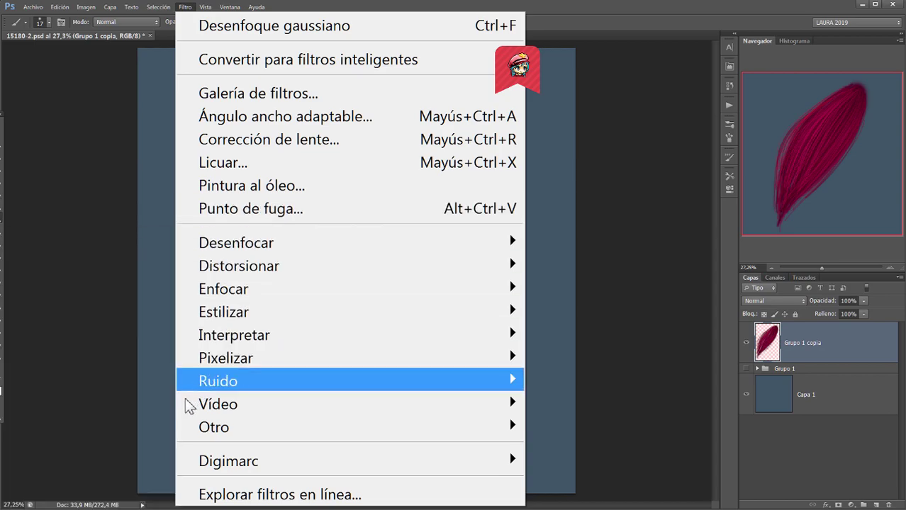
pyautogui.moveTo(220, 248)
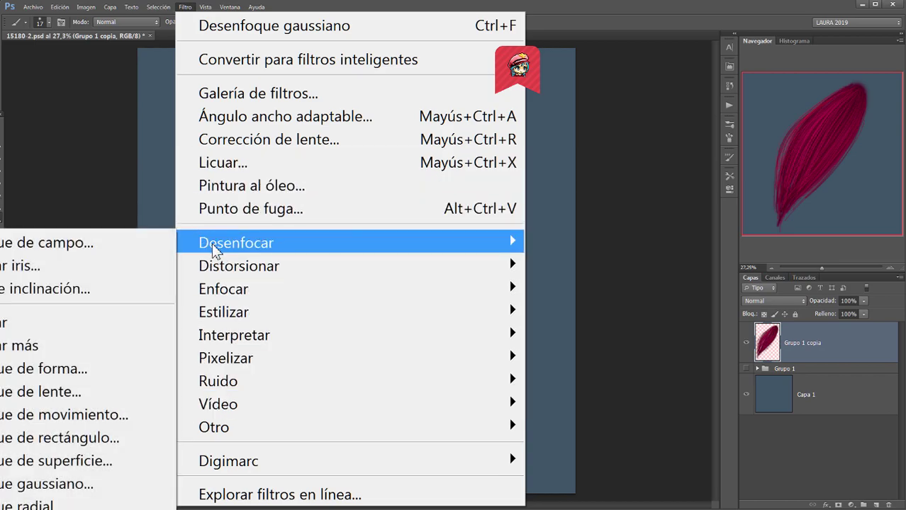
pyautogui.click(121, 484)
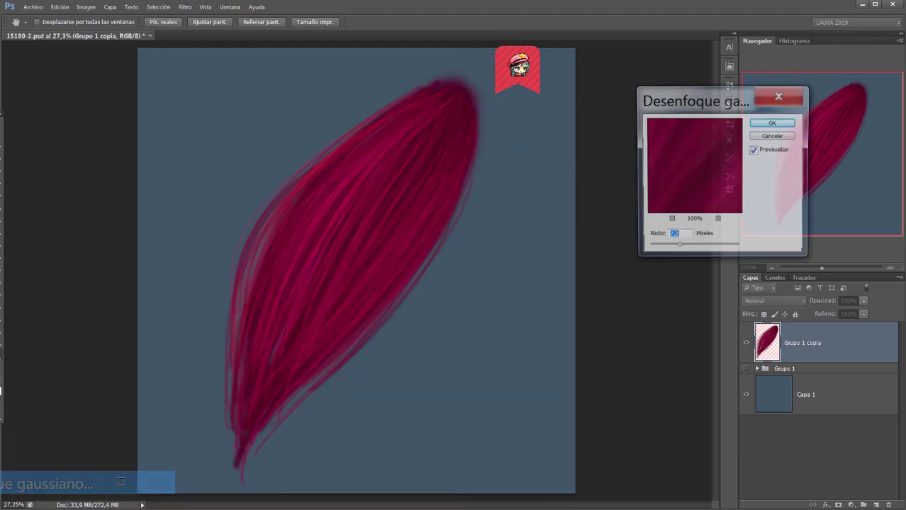
pyautogui.click(662, 247)
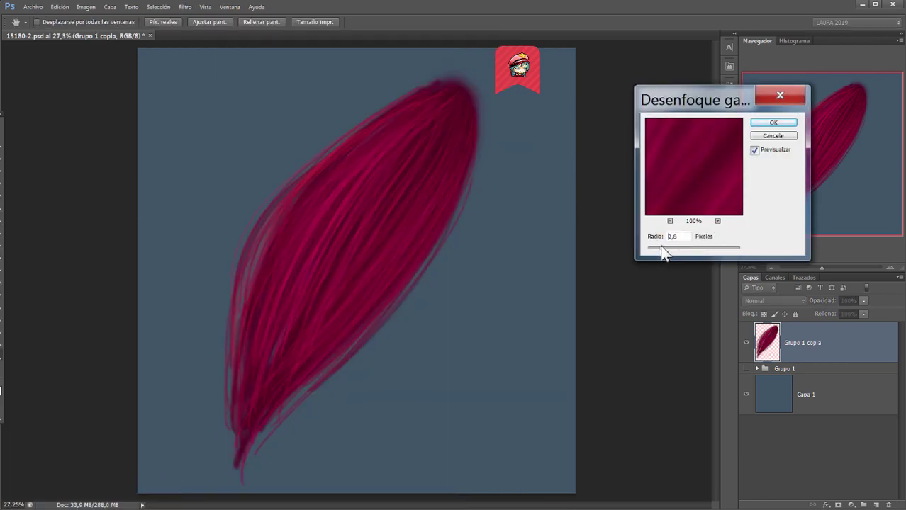
pyautogui.click(755, 151)
pyautogui.click(755, 151)
pyautogui.click(774, 124)
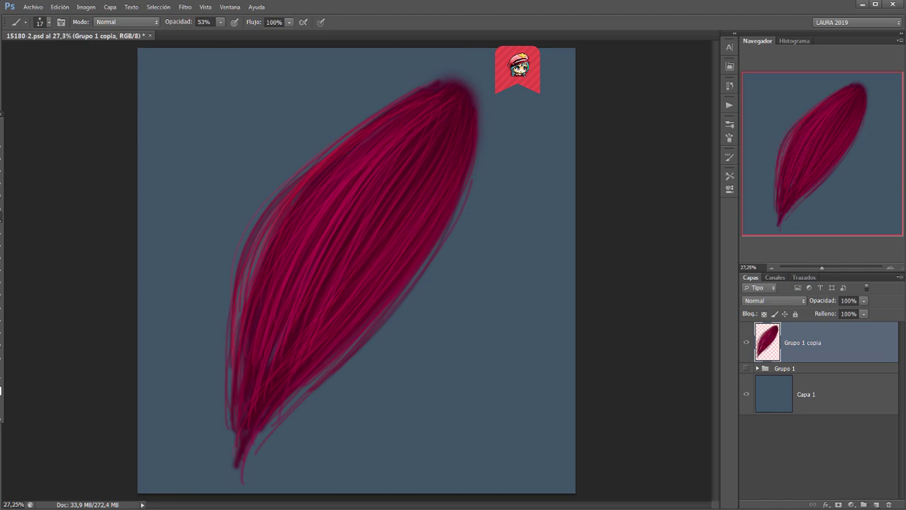
# Step: Add a layer above Grupo 1 copia, sample a crimson from the strands and brighten the foreground colour to #b62249
pyautogui.click(876, 505)
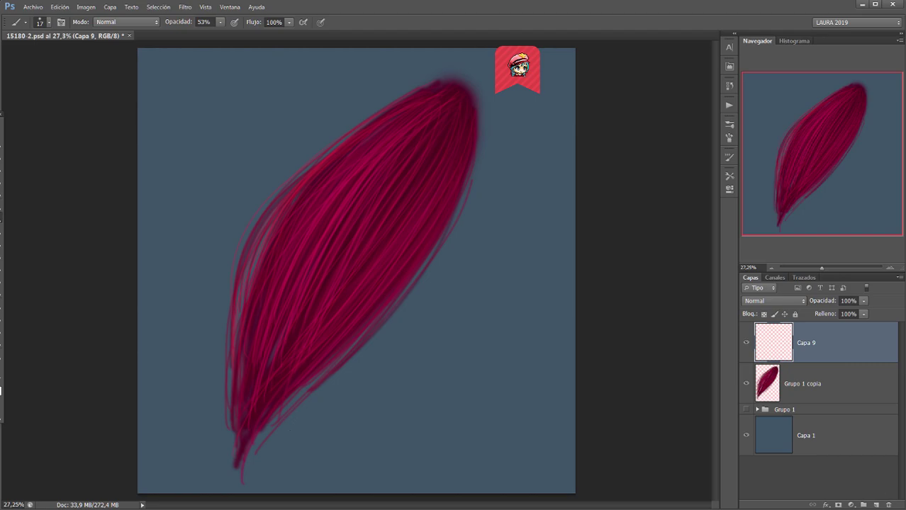
pyautogui.click(2, 190)
pyautogui.click(360, 182)
pyautogui.click(1, 383)
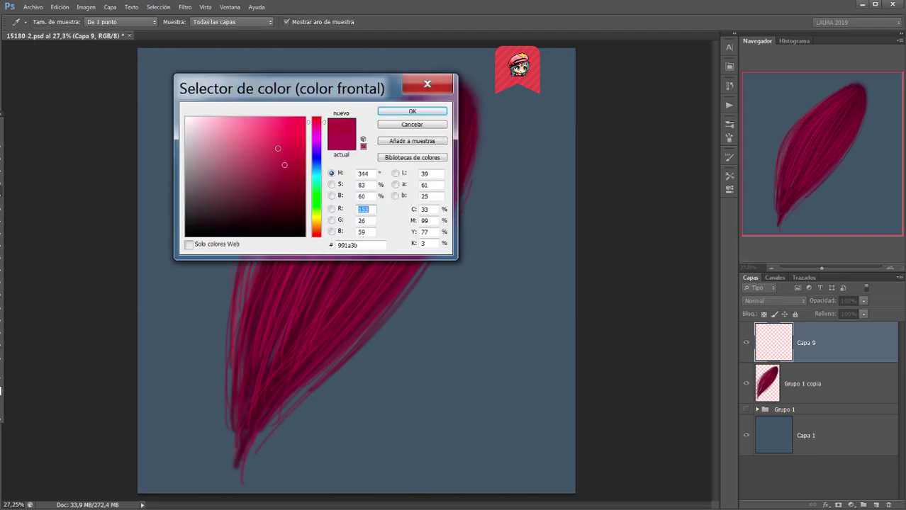
pyautogui.click(277, 148)
pyautogui.click(411, 111)
# Step: Paint bright crimson strands over the shape and its left edge on Capa 9, using an 11 px brush at 100% opacity
pyautogui.click(2, 220)
pyautogui.click(45, 22)
pyautogui.moveTo(22, 55); pyautogui.dragTo(17, 55)
pyautogui.press('Return')
pyautogui.moveTo(181, 22); pyautogui.dragTo(215, 22)
pyautogui.moveTo(235, 273)
pyautogui.mouseDown()
pyautogui.moveTo(334, 148)
pyautogui.moveTo(285, 231)
pyautogui.moveTo(251, 323)
pyautogui.mouseUp()
pyautogui.moveTo(245, 418)
pyautogui.mouseDown()
pyautogui.moveTo(294, 211)
pyautogui.moveTo(333, 159)
pyautogui.mouseUp()
pyautogui.moveTo(263, 390); pyautogui.dragTo(392, 148)
pyautogui.moveTo(289, 384)
pyautogui.mouseDown()
pyautogui.moveTo(327, 293)
pyautogui.moveTo(413, 183)
pyautogui.moveTo(424, 258)
pyautogui.mouseUp()
# Step: Add a layer mask to Capa 9 and fade the strands at both ends of the shape with gradients at 55% opacity
pyautogui.click(838, 505)
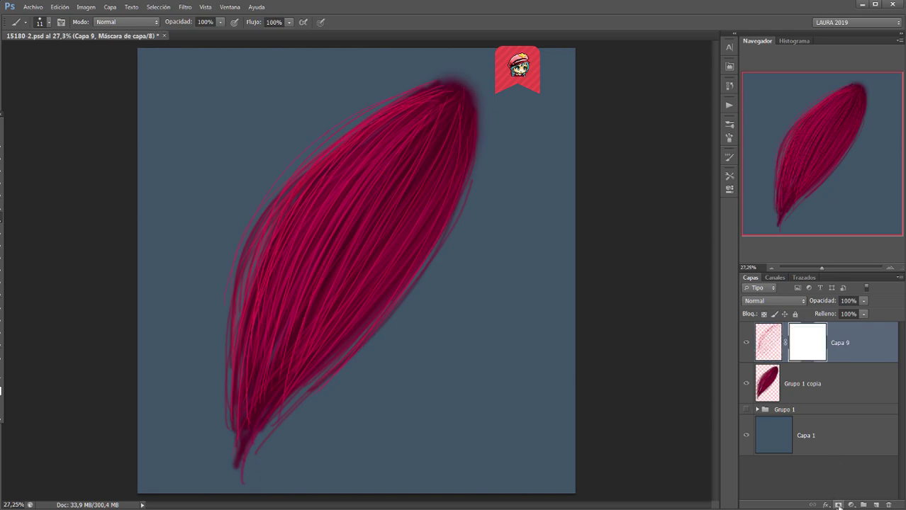
pyautogui.press('g')
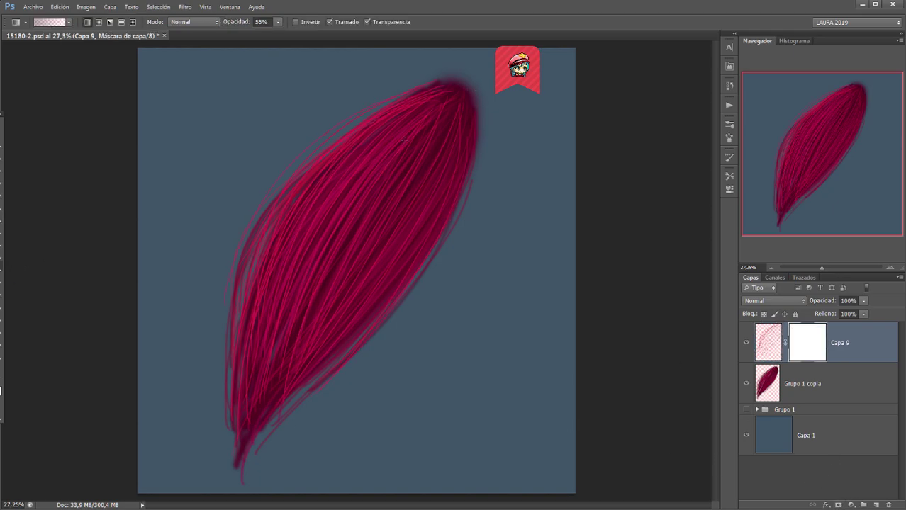
pyautogui.moveTo(454, 82); pyautogui.dragTo(334, 260)
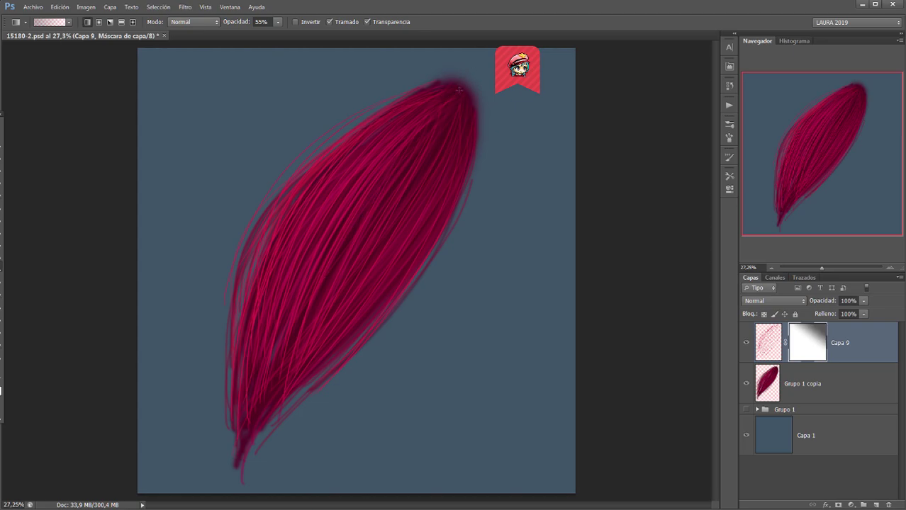
pyautogui.moveTo(458, 89); pyautogui.dragTo(275, 388)
pyautogui.moveTo(234, 445); pyautogui.dragTo(304, 297)
pyautogui.moveTo(247, 395); pyautogui.dragTo(304, 232)
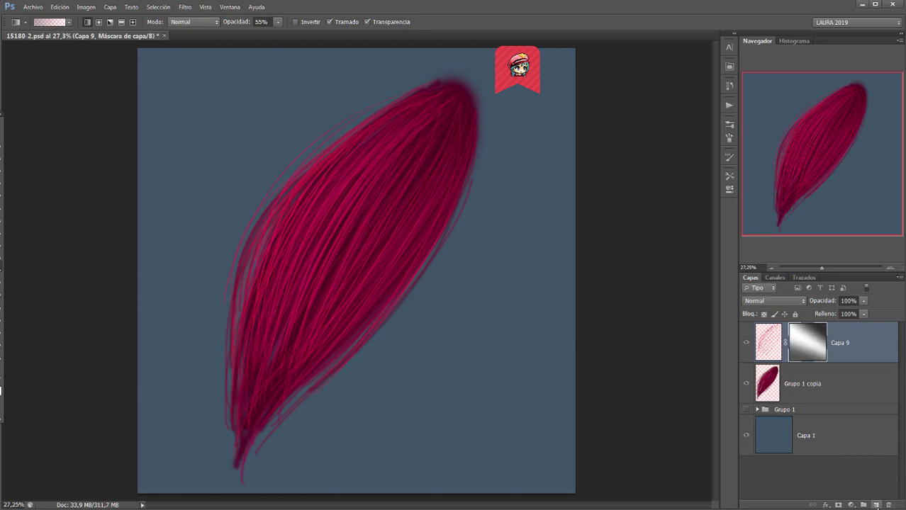
# Step: Add a new layer above Capa 9 and set the foreground colour to a lighter pink, #da5d7e
pyautogui.click(876, 504)
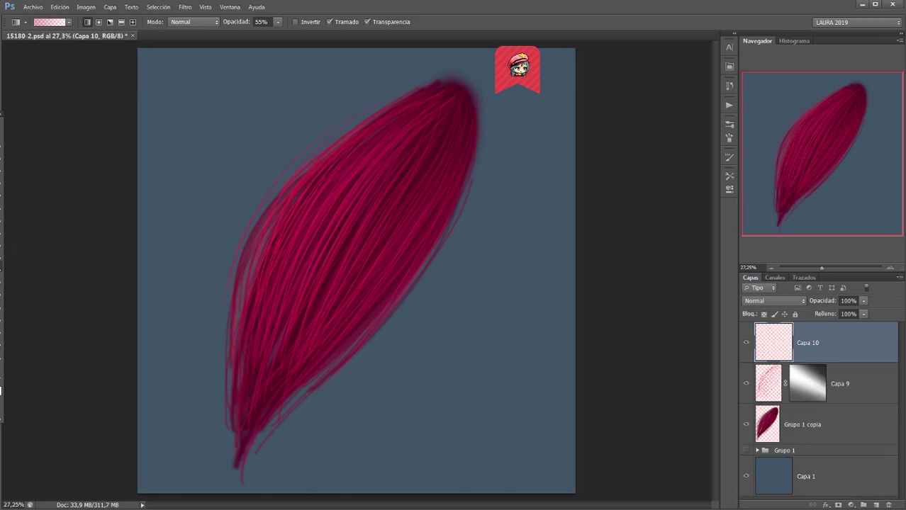
pyautogui.click(1, 390)
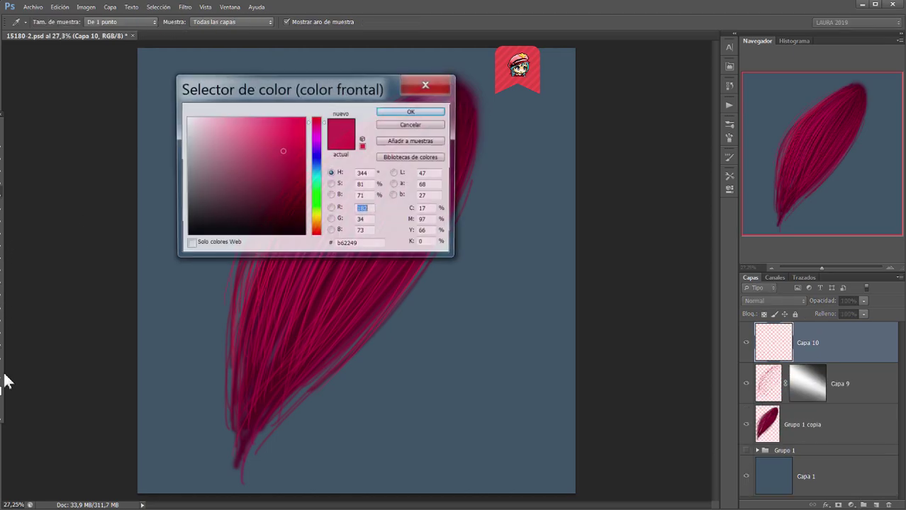
pyautogui.click(254, 135)
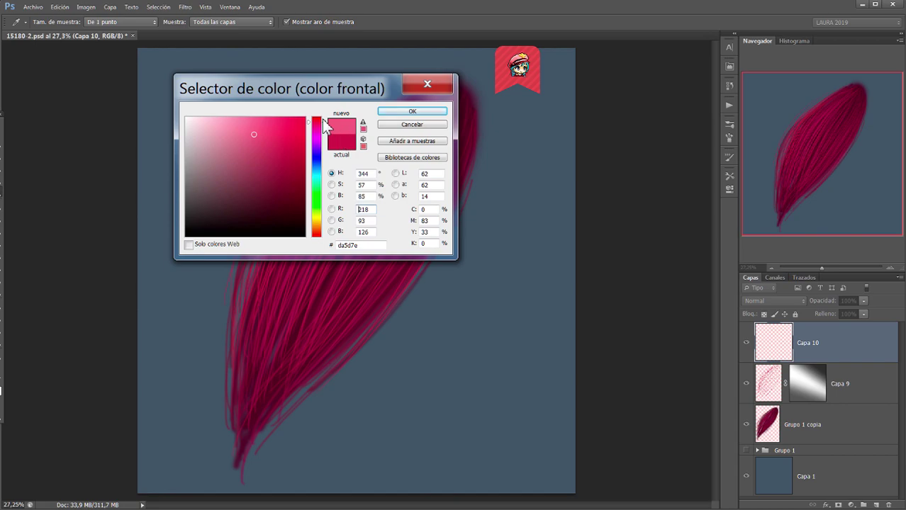
pyautogui.click(411, 111)
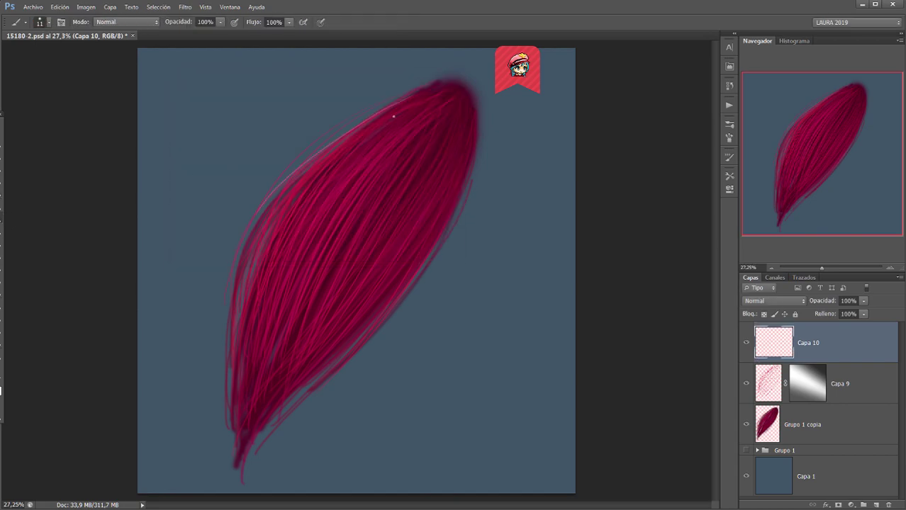
# Step: Paint very fine light pink strands outside the upper-left edge and across the shape on Capa 10, using a 6 px brush
pyautogui.click(48, 22)
pyautogui.click(17, 55)
pyautogui.moveTo(415, 93)
pyautogui.mouseDown()
pyautogui.moveTo(248, 274)
pyautogui.moveTo(234, 305)
pyautogui.mouseUp()
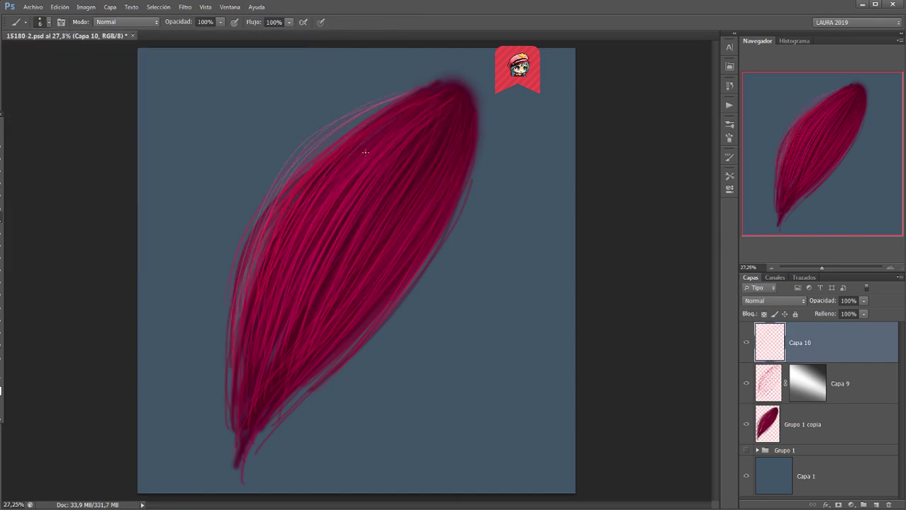
pyautogui.moveTo(364, 152); pyautogui.dragTo(273, 261)
pyautogui.moveTo(425, 91); pyautogui.dragTo(284, 309)
pyautogui.moveTo(414, 115); pyautogui.dragTo(286, 345)
pyautogui.moveTo(405, 144); pyautogui.dragTo(302, 334)
pyautogui.moveTo(437, 132); pyautogui.dragTo(326, 327)
pyautogui.moveTo(417, 256); pyautogui.dragTo(322, 364)
pyautogui.moveTo(470, 124); pyautogui.dragTo(235, 455)
pyautogui.moveTo(444, 199); pyautogui.dragTo(259, 486)
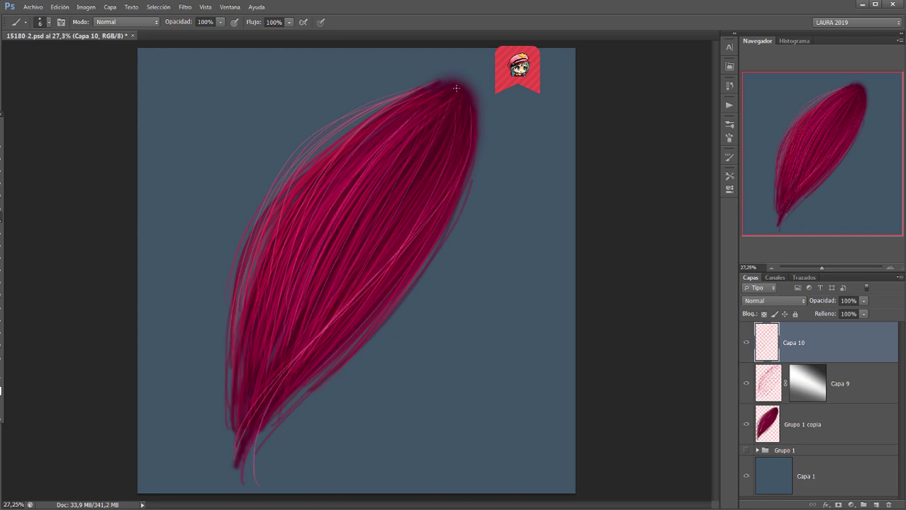
pyautogui.hotkey('ctrl', 'alt', 'z')
pyautogui.hotkey('ctrl', 'alt', 'z')
# Step: Cover the whole shape with more fine light pink strands running from the upper tip to the lower end
pyautogui.moveTo(303, 172); pyautogui.dragTo(281, 291)
pyautogui.moveTo(385, 121); pyautogui.dragTo(267, 318)
pyautogui.moveTo(454, 97); pyautogui.dragTo(281, 432)
pyautogui.moveTo(441, 122); pyautogui.dragTo(271, 421)
pyautogui.moveTo(451, 125); pyautogui.dragTo(252, 440)
pyautogui.moveTo(337, 138); pyautogui.dragTo(240, 324)
pyautogui.moveTo(426, 103); pyautogui.dragTo(253, 386)
pyautogui.moveTo(401, 106); pyautogui.dragTo(275, 381)
pyautogui.moveTo(431, 97); pyautogui.dragTo(294, 272)
pyautogui.moveTo(440, 104); pyautogui.dragTo(277, 391)
pyautogui.moveTo(397, 246); pyautogui.dragTo(292, 382)
pyautogui.moveTo(252, 282); pyautogui.dragTo(265, 447)
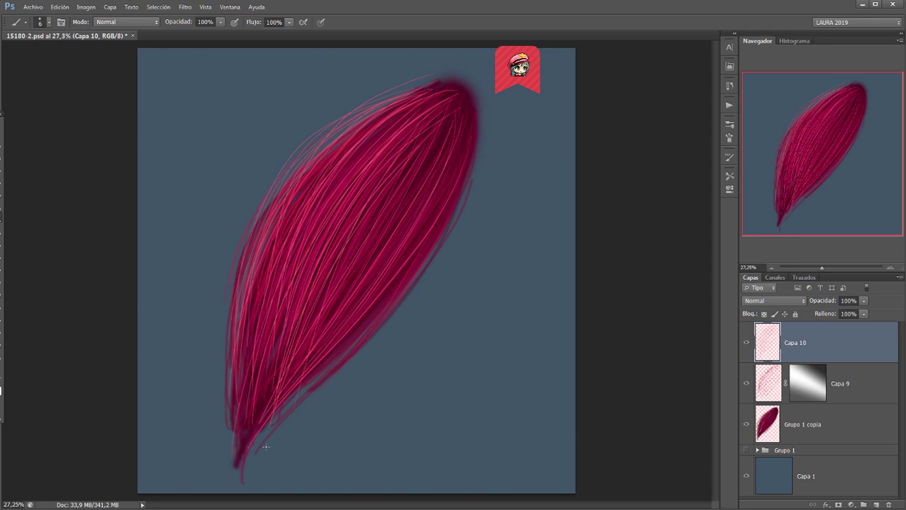
# Step: Move the three hair layers slightly up the canvas and paint thin curled strands at the lower tip on Capa 10
pyautogui.keyDown('shift'); pyautogui.click(851, 436); pyautogui.keyUp('shift')
pyautogui.moveTo(461, 163); pyautogui.dragTo(461, 147)
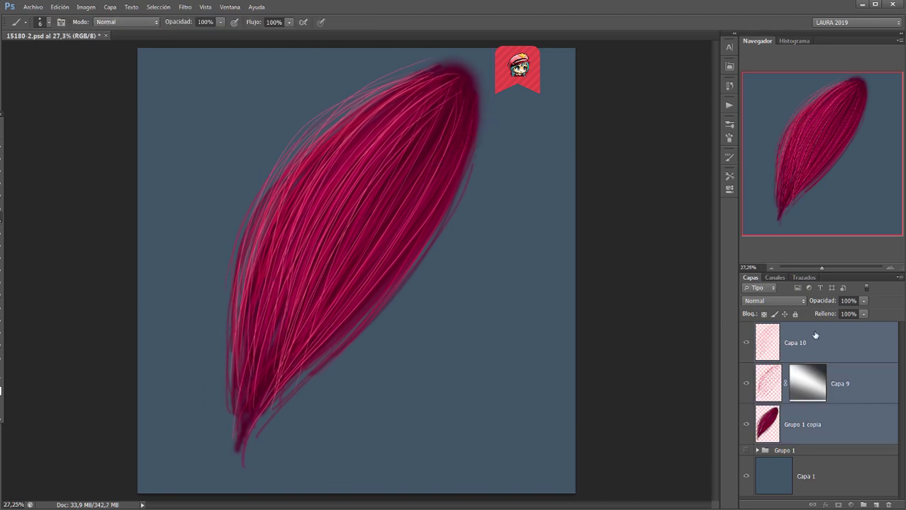
pyautogui.click(859, 343)
pyautogui.press('alt')
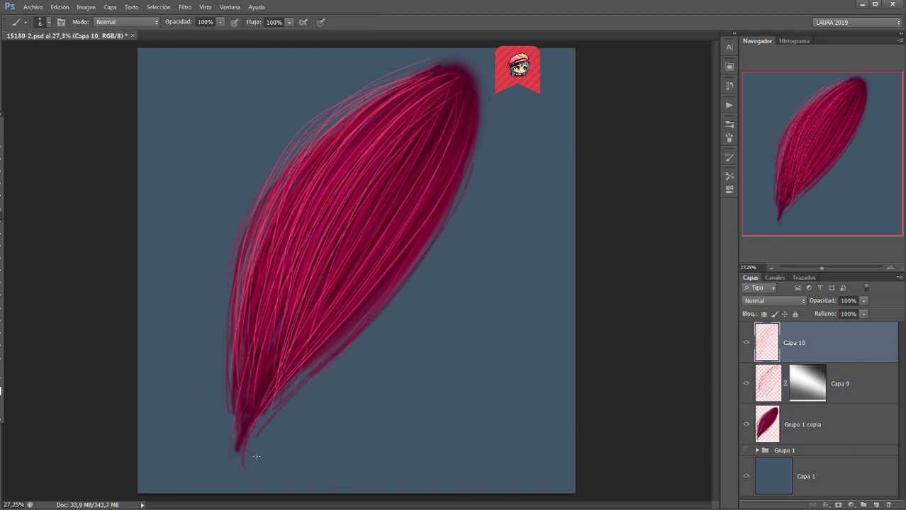
pyautogui.moveTo(250, 414); pyautogui.dragTo(271, 464)
pyautogui.moveTo(240, 425); pyautogui.dragTo(275, 474)
# Step: Add a new layer above Capa 10, and mask Capa 10 to fade its strands at the upper end with a 55% gradient
pyautogui.click(875, 505)
pyautogui.click(866, 397)
pyautogui.click(838, 504)
pyautogui.press('g')
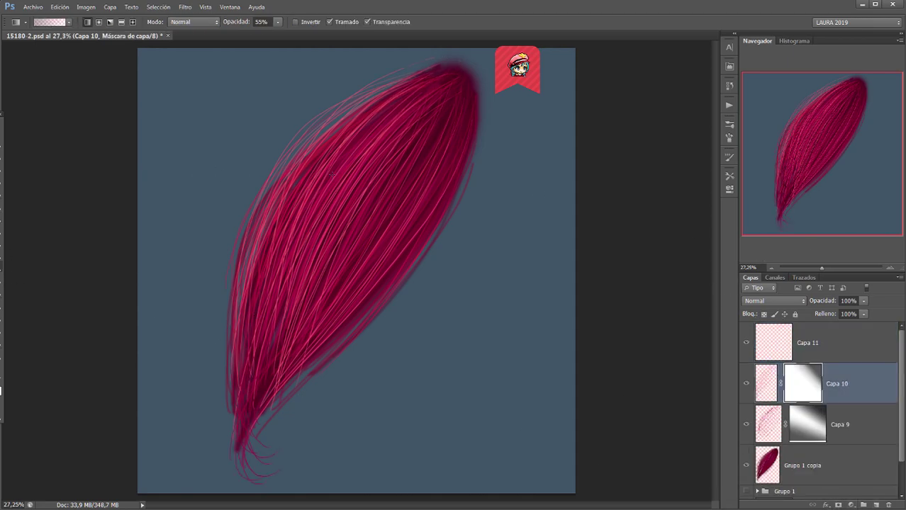
pyautogui.moveTo(454, 71); pyautogui.dragTo(331, 174)
# Step: Select Capa 11 and set the foreground colour to a lighter pink based on one sampled from the hair
pyautogui.click(823, 330)
pyautogui.click(1, 195)
pyautogui.click(317, 172)
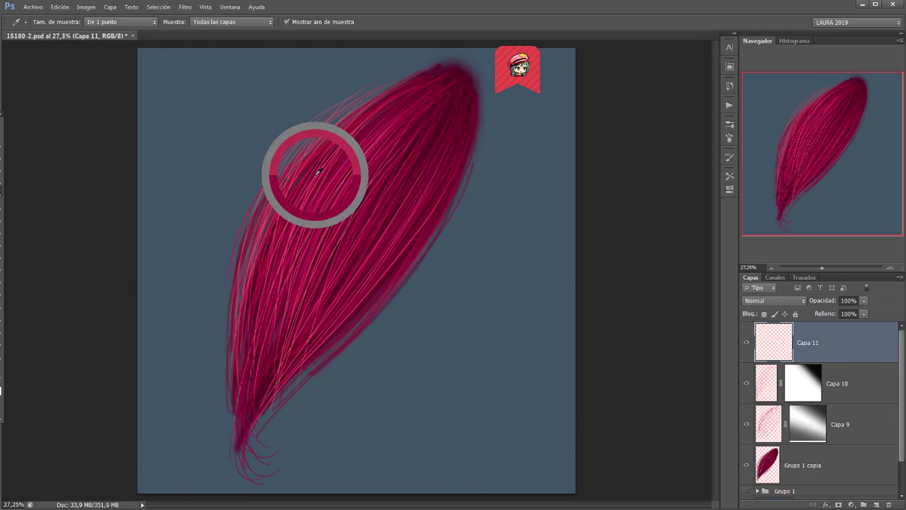
pyautogui.click(1, 382)
pyautogui.click(235, 126)
pyautogui.press('Return')
# Step: Paint fine lighter pink strands along the whole shape on Capa 11 with the 6 px brush, from upper end to lower tip
pyautogui.press('b')
pyautogui.moveTo(362, 100); pyautogui.dragTo(256, 468)
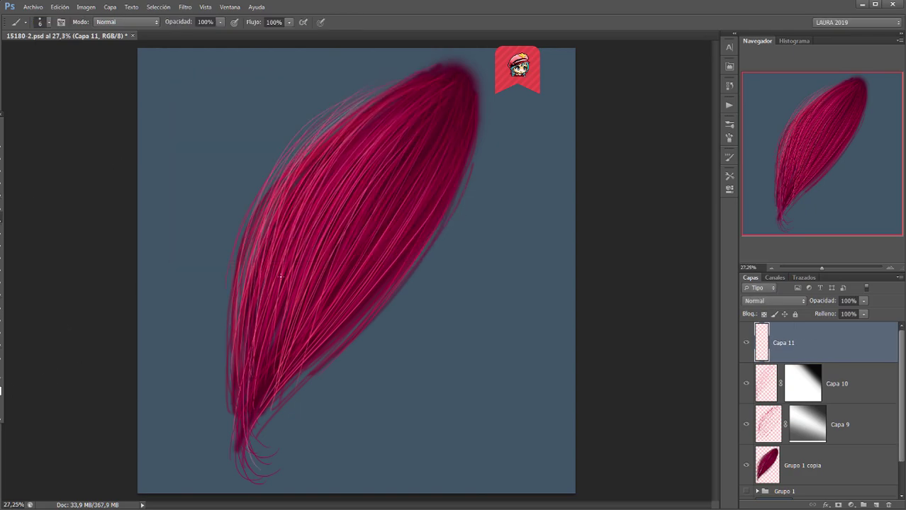
pyautogui.moveTo(366, 91); pyautogui.dragTo(241, 422)
pyautogui.moveTo(402, 90); pyautogui.dragTo(266, 367)
pyautogui.moveTo(413, 93); pyautogui.dragTo(275, 380)
pyautogui.moveTo(370, 176); pyautogui.dragTo(290, 363)
pyautogui.moveTo(411, 115); pyautogui.dragTo(292, 373)
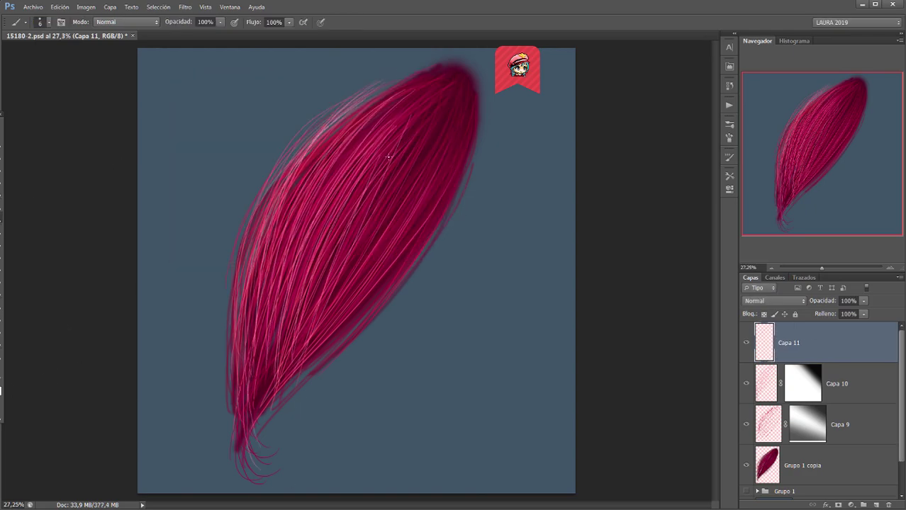
pyautogui.moveTo(400, 147); pyautogui.dragTo(297, 381)
pyautogui.moveTo(451, 129); pyautogui.dragTo(319, 359)
pyautogui.moveTo(377, 285); pyautogui.dragTo(241, 474)
pyautogui.moveTo(296, 161); pyautogui.dragTo(226, 333)
pyautogui.moveTo(410, 71); pyautogui.dragTo(265, 241)
pyautogui.moveTo(333, 162); pyautogui.dragTo(263, 319)
pyautogui.moveTo(430, 83); pyautogui.dragTo(282, 341)
pyautogui.moveTo(389, 148); pyautogui.dragTo(249, 434)
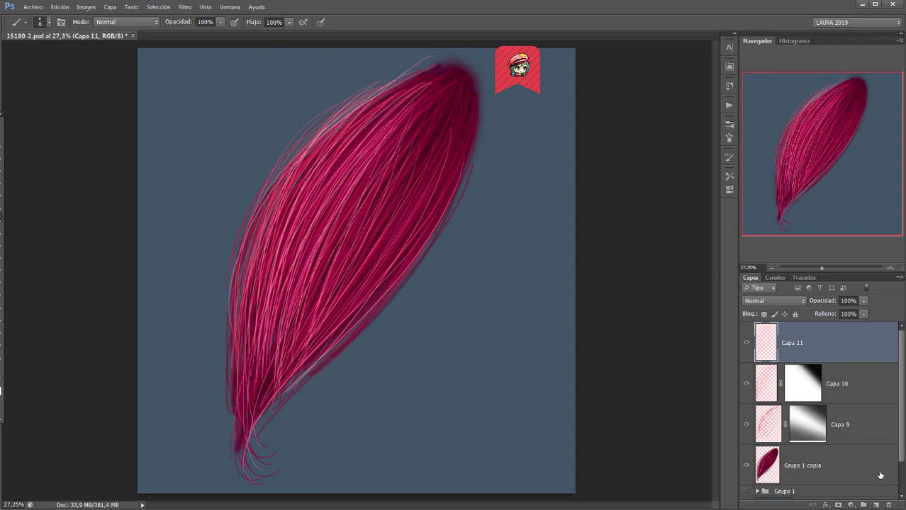
# Step: Add a layer mask to Capa 11 and fade its strands at the upper end with a 55% gradient
pyautogui.click(839, 505)
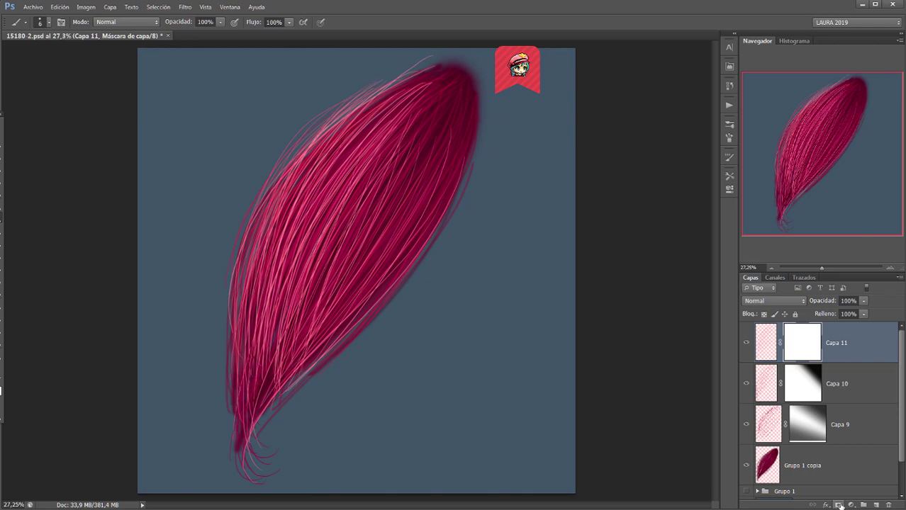
pyautogui.press('g')
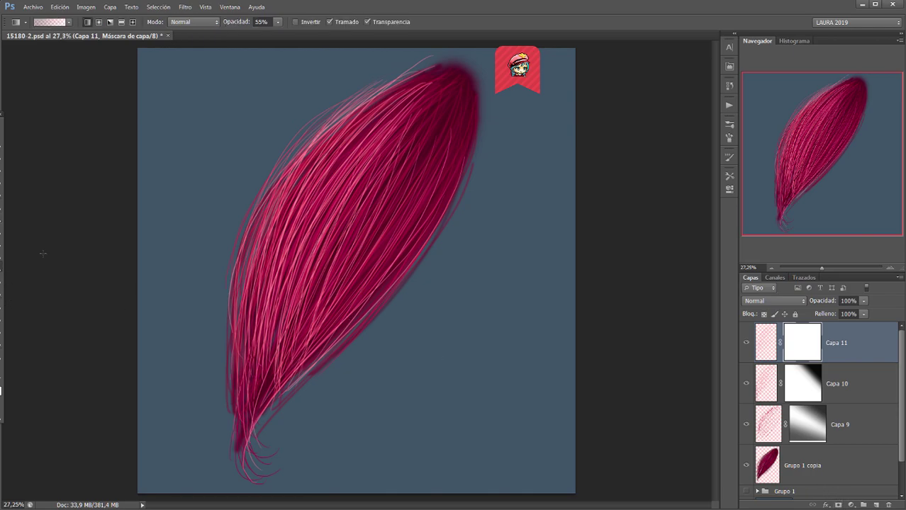
pyautogui.moveTo(410, 92); pyautogui.dragTo(404, 99)
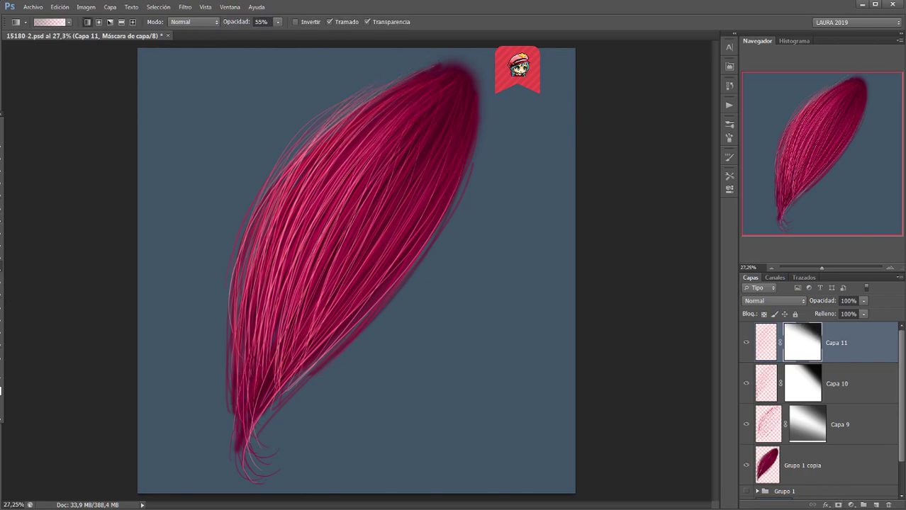
# Step: Add a new layer above Capa 11 and set the foreground colour to a very pale pink
pyautogui.click(877, 505)
pyautogui.click(1, 382)
pyautogui.click(318, 122)
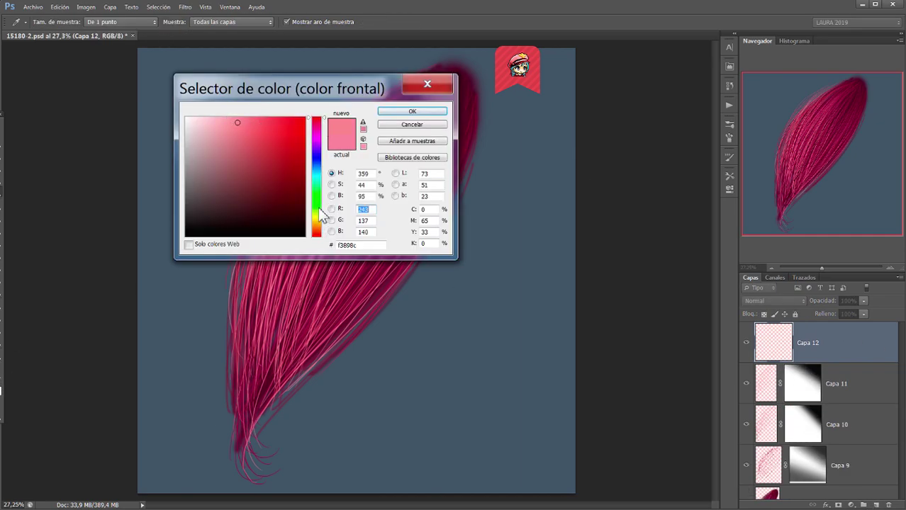
pyautogui.moveTo(318, 217); pyautogui.dragTo(316, 234)
pyautogui.click(226, 119)
pyautogui.click(401, 112)
# Step: Paint fine pale pink strands across the shape on Capa 12, with one loose strand curling out below the lower end
pyautogui.click(1, 218)
pyautogui.moveTo(247, 262); pyautogui.dragTo(394, 82)
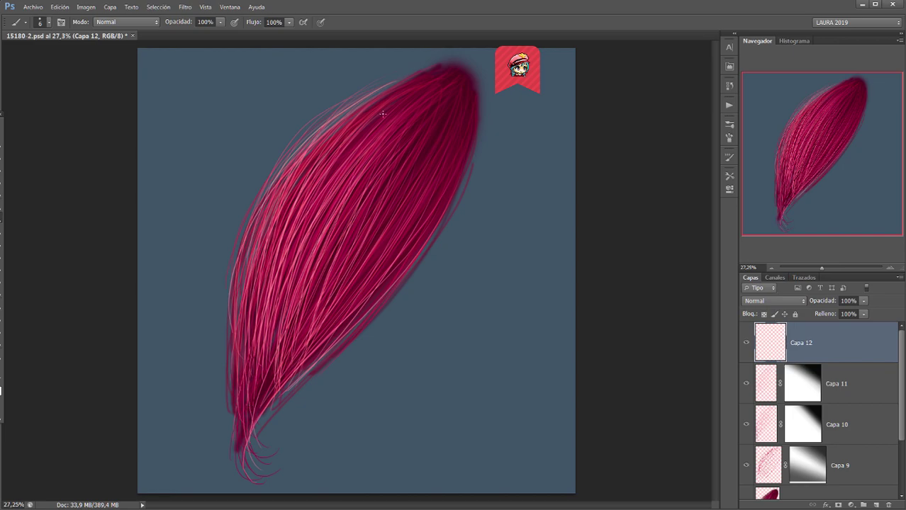
pyautogui.moveTo(252, 345); pyautogui.dragTo(287, 184)
pyautogui.moveTo(270, 333)
pyautogui.mouseDown()
pyautogui.moveTo(410, 88)
pyautogui.moveTo(270, 369)
pyautogui.mouseUp()
pyautogui.moveTo(408, 106); pyautogui.dragTo(295, 347)
pyautogui.moveTo(453, 147)
pyautogui.mouseDown()
pyautogui.moveTo(268, 427)
pyautogui.moveTo(296, 474)
pyautogui.mouseUp()
# Step: Try a loose strand sweeping far outside the shape's left edge plus another across it, and undo both strokes
pyautogui.moveTo(402, 74); pyautogui.dragTo(201, 330)
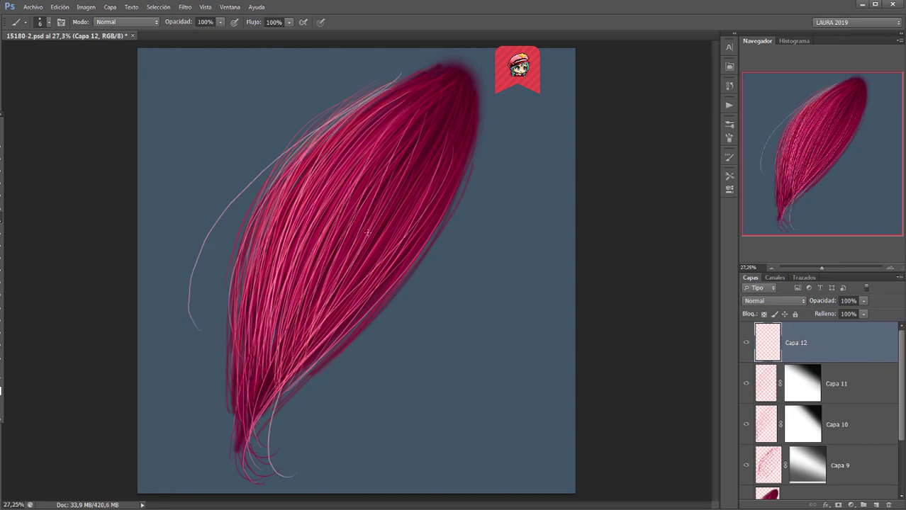
pyautogui.moveTo(342, 118); pyautogui.dragTo(237, 376)
pyautogui.hotkey('ctrl', 'alt', 'z')
pyautogui.hotkey('ctrl', 'alt', 'z')
pyautogui.hotkey('ctrl', 'shift', 'z')
pyautogui.hotkey('ctrl', 'shift', 'z')
pyautogui.hotkey('ctrl', 'alt', 'z')
pyautogui.hotkey('ctrl', 'alt', 'z')
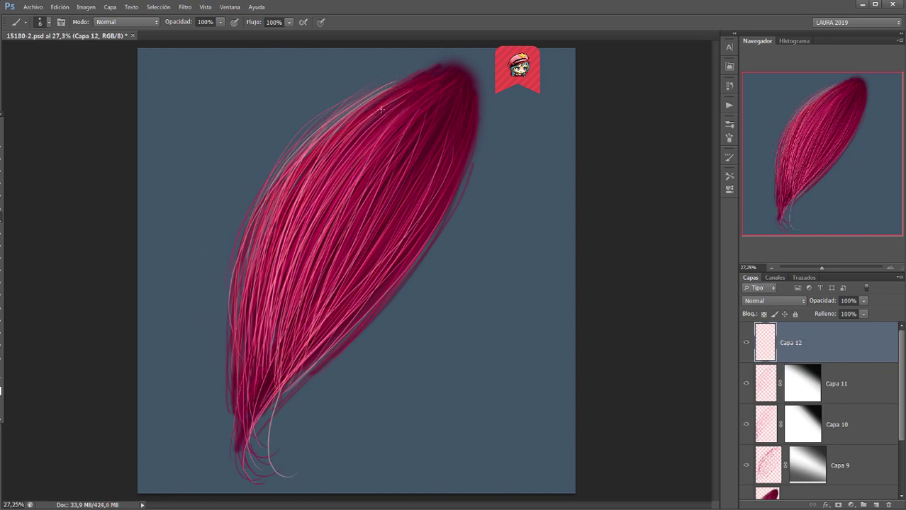
# Step: Paint loose pale strands bowing slightly outside both long edges of the shape on Capa 12
pyautogui.moveTo(436, 67); pyautogui.dragTo(232, 318)
pyautogui.moveTo(326, 123); pyautogui.dragTo(224, 309)
pyautogui.moveTo(281, 169); pyautogui.dragTo(234, 325)
pyautogui.moveTo(260, 195); pyautogui.dragTo(235, 419)
pyautogui.moveTo(245, 237); pyautogui.dragTo(224, 453)
pyautogui.moveTo(461, 106)
pyautogui.mouseDown()
pyautogui.moveTo(363, 301)
pyautogui.moveTo(300, 364)
pyautogui.mouseUp()
pyautogui.moveTo(315, 129); pyautogui.dragTo(236, 339)
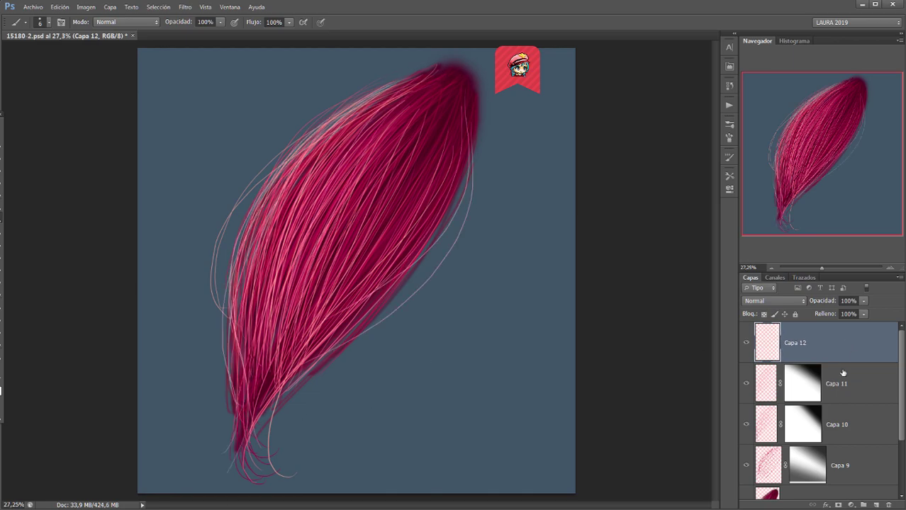
# Step: Add a layer mask to Capa 12 and fade its strands at the upper end with a 55% gradient
pyautogui.click(839, 505)
pyautogui.press('g')
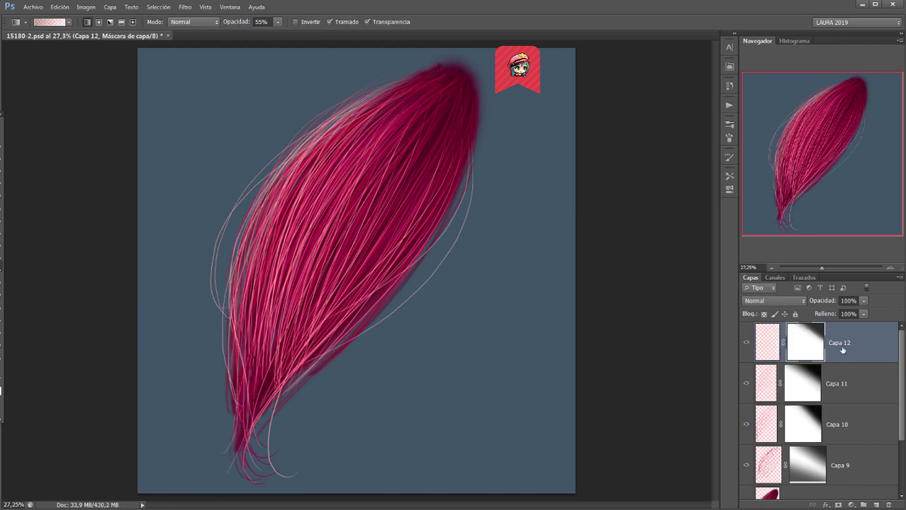
# Step: Group all the hair layers from Capa 12 down to Grupo 1 copia, and merge a duplicate of that group into one layer
pyautogui.scroll(-2, 857, 466)
pyautogui.keyDown('shift'); pyautogui.click(857, 466); pyautogui.keyUp('shift')
pyautogui.hotkey('ctrl', 'g')
pyautogui.hotkey('ctrl', 'j')
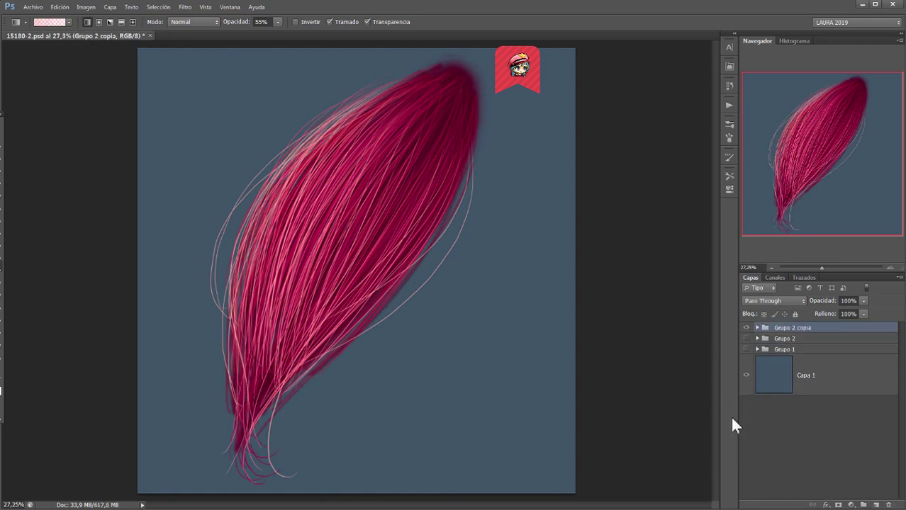
pyautogui.hotkey('ctrl', 'e')
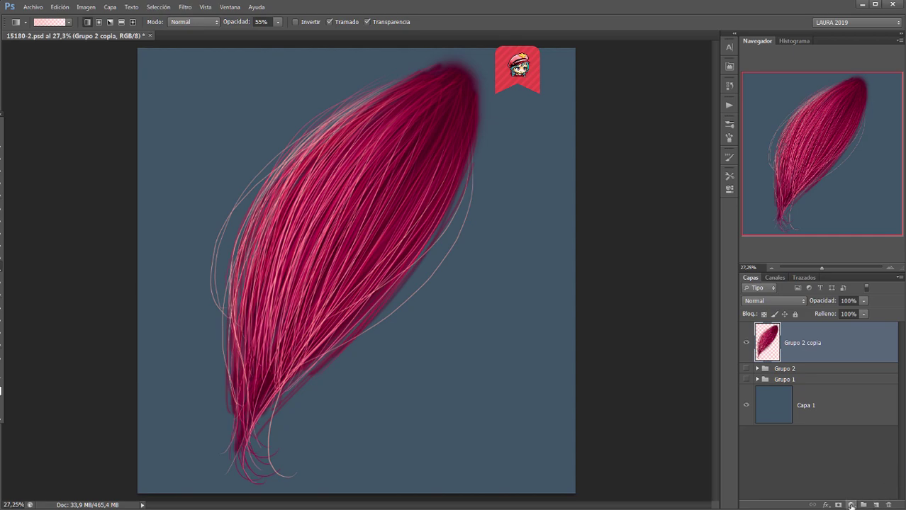
# Step: Add a gradient map adjustment clipped to Grupo 2 copia, and briefly try its Invertir option
pyautogui.click(853, 505)
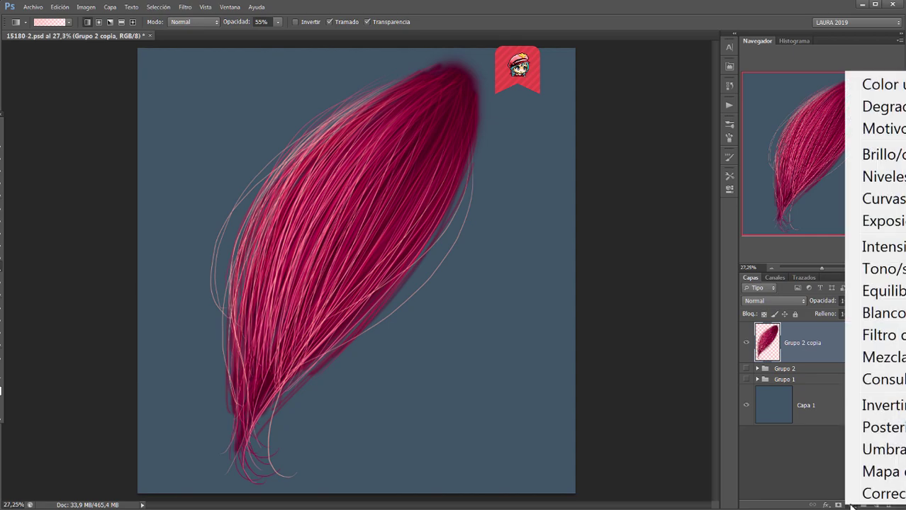
pyautogui.click(872, 474)
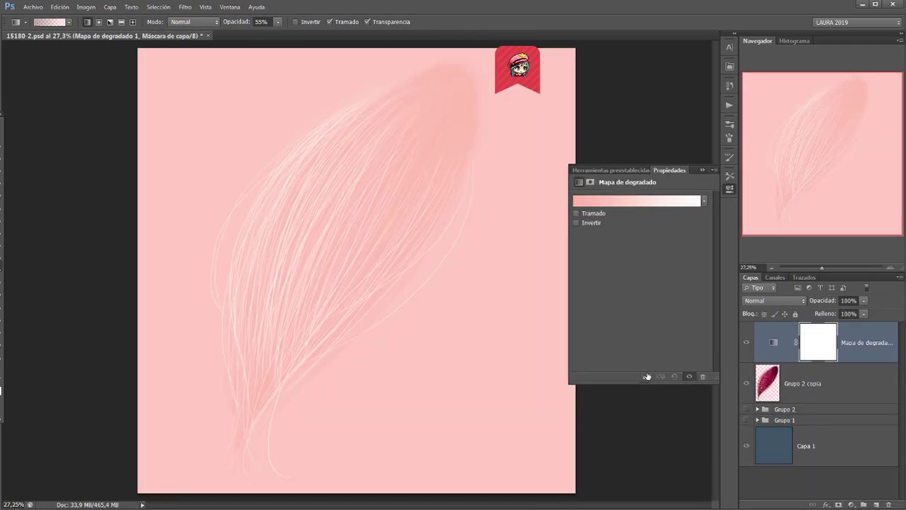
pyautogui.click(646, 378)
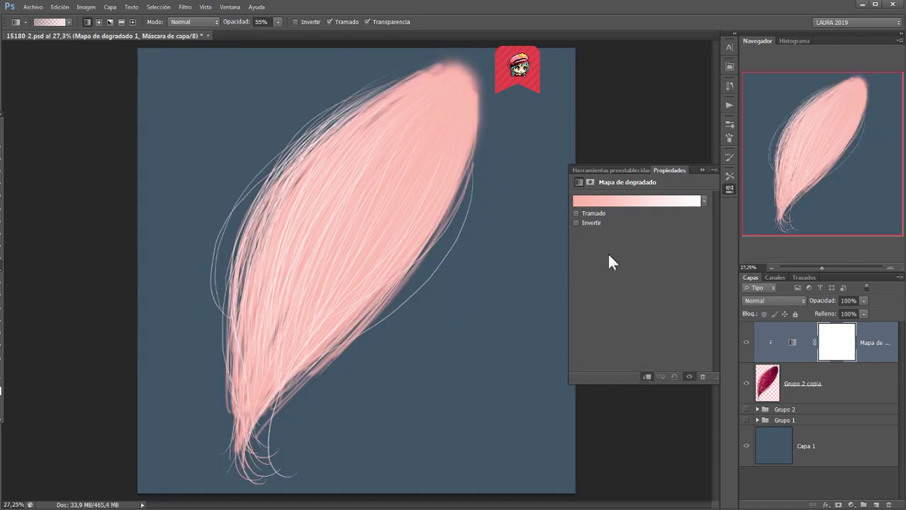
pyautogui.click(575, 222)
pyautogui.click(578, 223)
# Step: Open the gradient map's gradient for editing and choose the Violeta, naranja preset, keeping the artwork in view
pyautogui.click(615, 204)
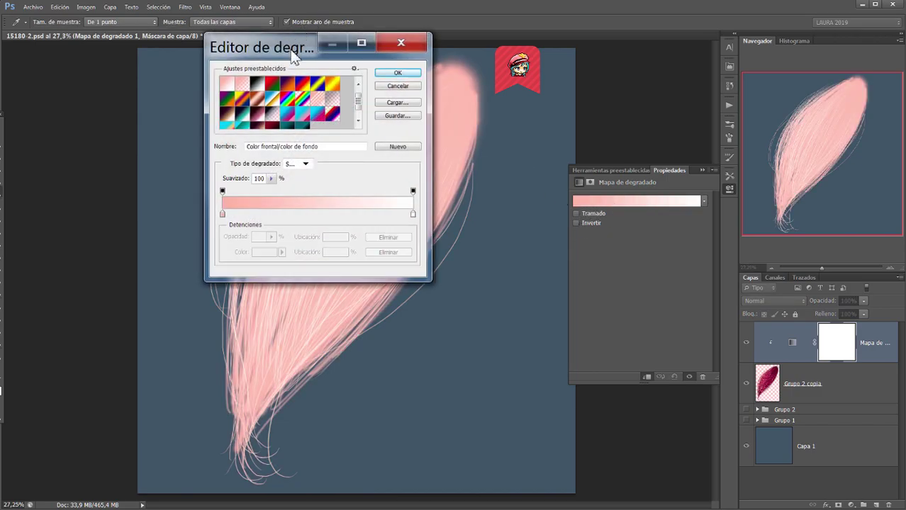
pyautogui.moveTo(293, 58); pyautogui.dragTo(717, 91)
pyautogui.click(712, 139)
pyautogui.click(753, 142)
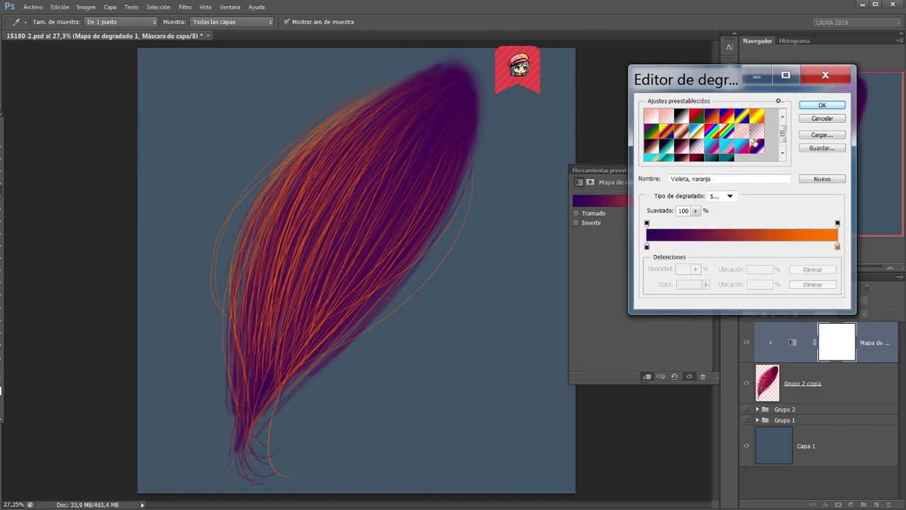
# Step: Try other gradient presets on the hair, including rosa and a cyan-to-magenta one
pyautogui.click(783, 152)
pyautogui.click(650, 153)
pyautogui.click(666, 155)
pyautogui.click(681, 135)
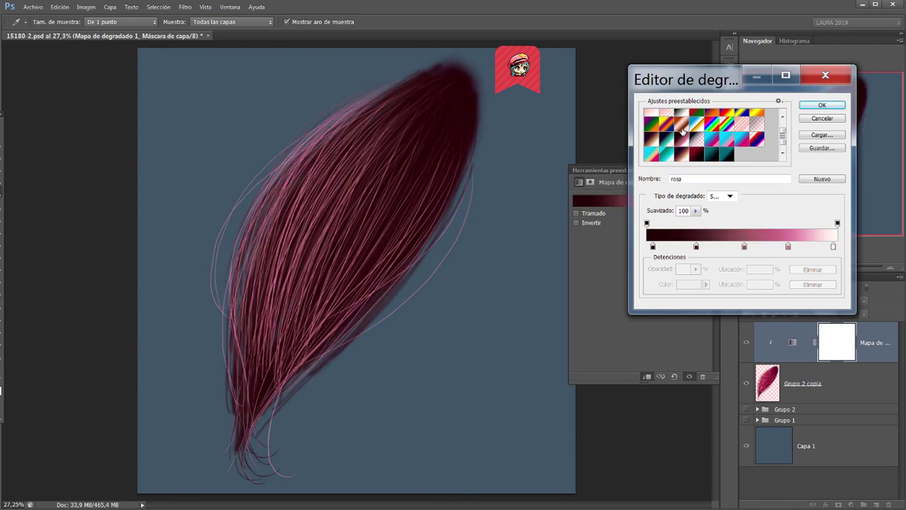
pyautogui.click(697, 124)
pyautogui.click(711, 124)
pyautogui.click(726, 125)
pyautogui.click(726, 139)
pyautogui.click(742, 142)
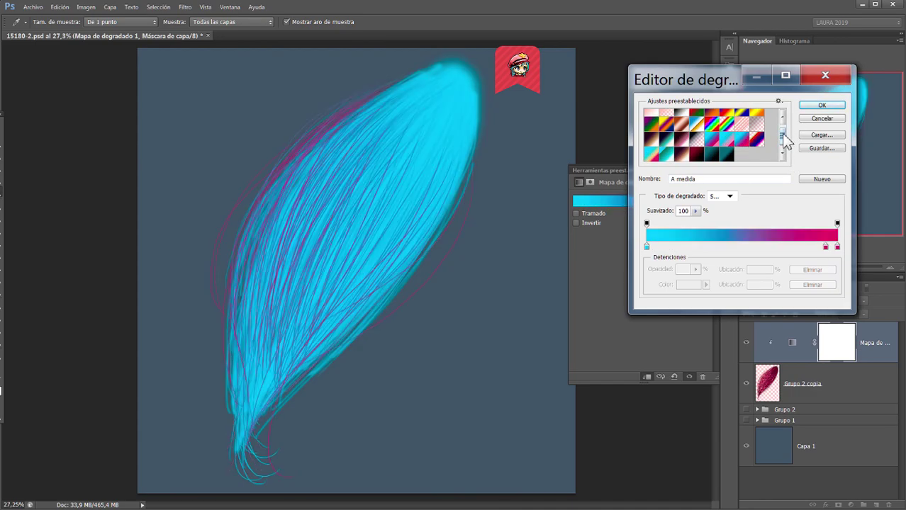
# Step: Apply the violet-to-orange preset to the gradient map and briefly try it inverted
pyautogui.click(782, 124)
pyautogui.click(753, 143)
pyautogui.click(821, 105)
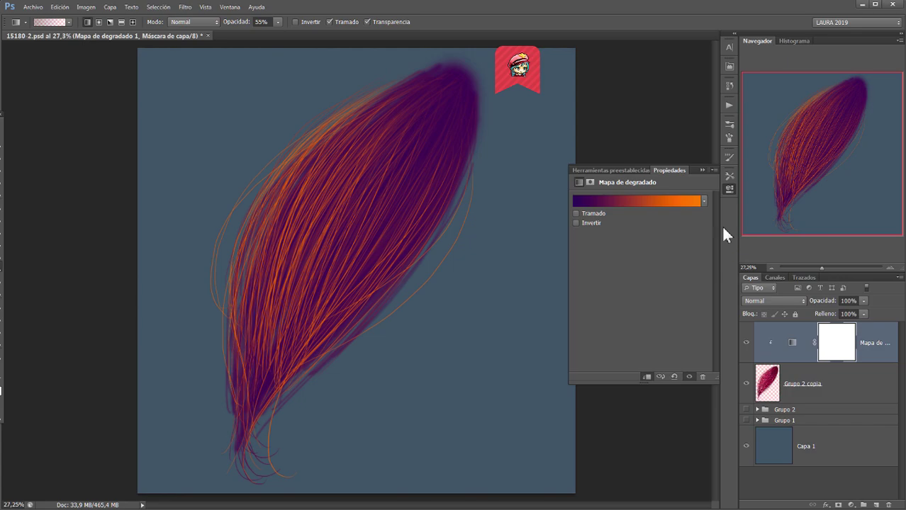
pyautogui.click(577, 223)
pyautogui.click(576, 223)
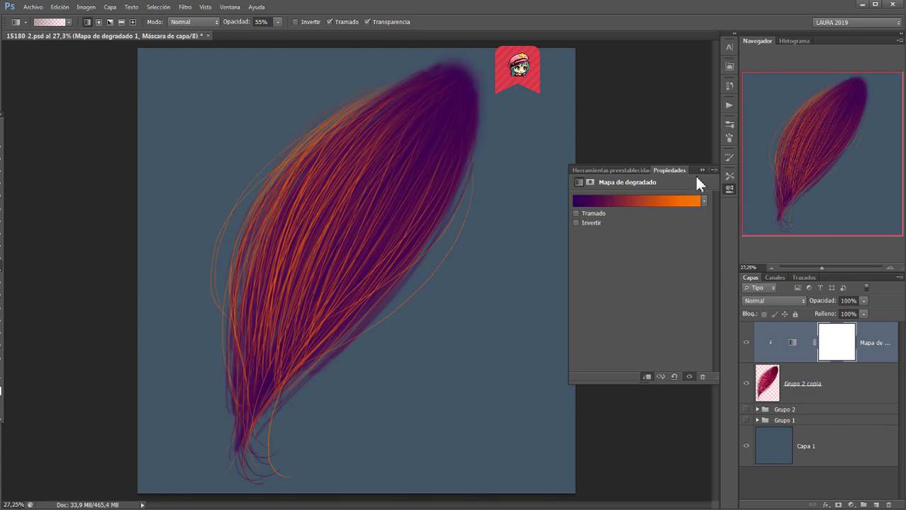
# Step: Try the Superponer blend mode on the gradient map and set it to Color
pyautogui.click(771, 304)
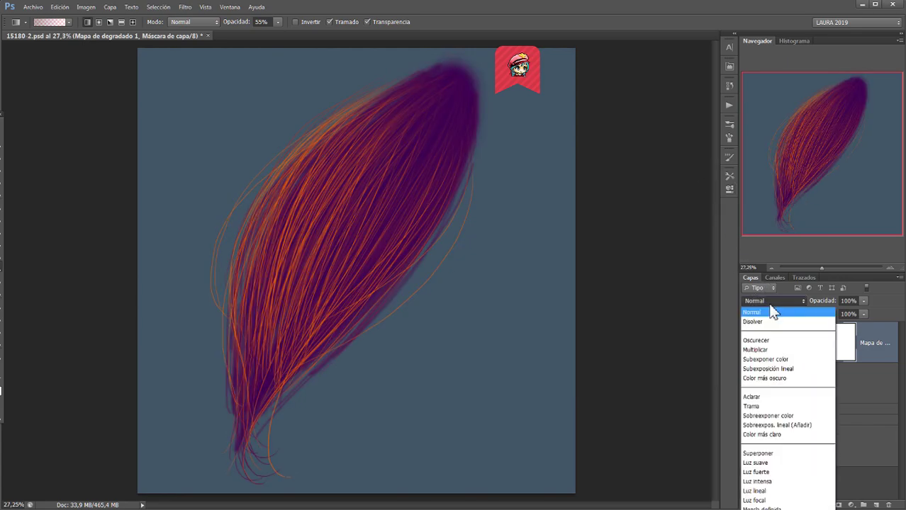
pyautogui.click(773, 445)
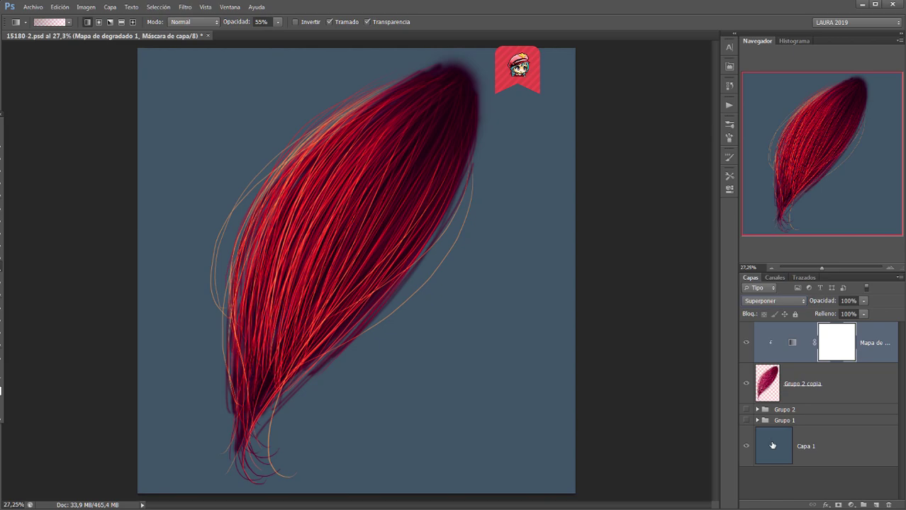
pyautogui.click(797, 303)
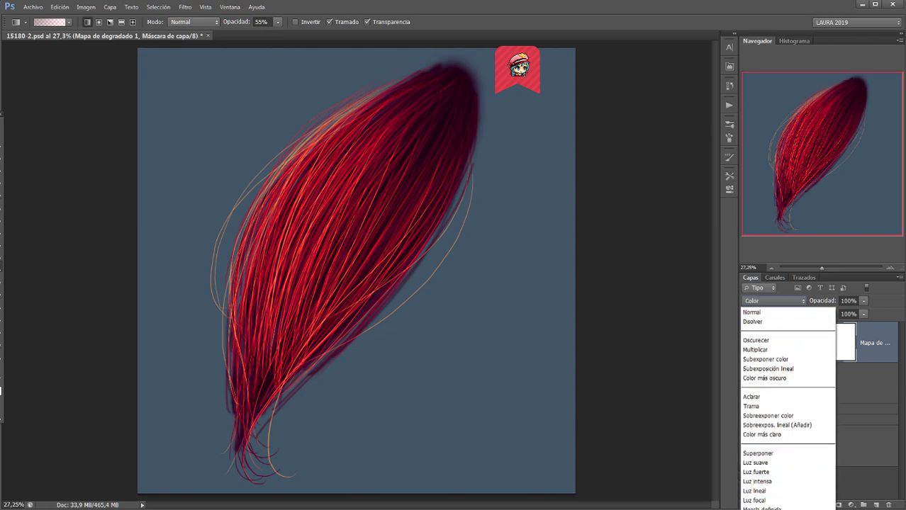
pyautogui.click(791, 448)
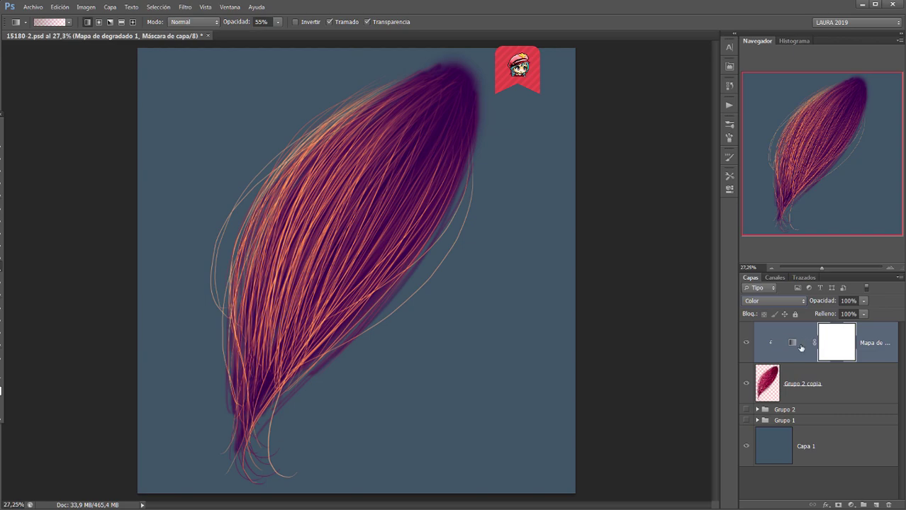
# Step: Duplicate Grupo 2 copia together with its clipped gradient map
pyautogui.click(811, 392)
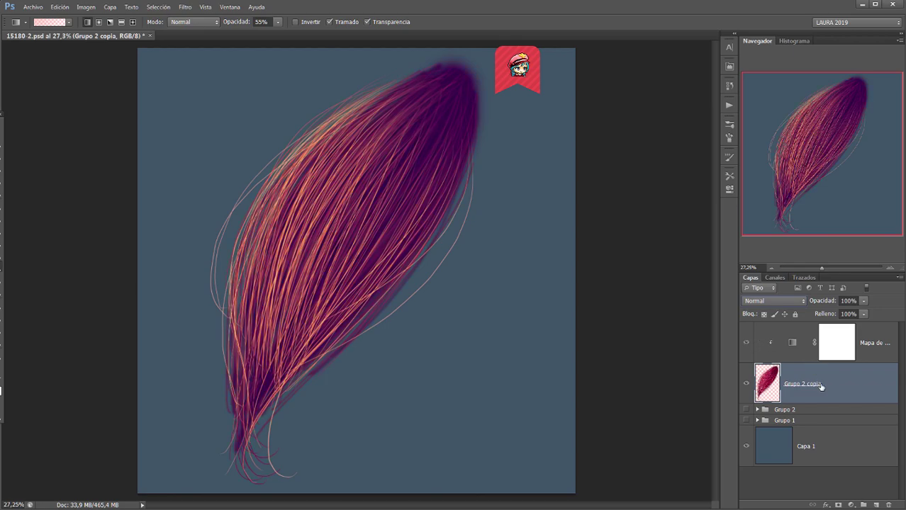
pyautogui.keyDown('shift'); pyautogui.click(879, 346); pyautogui.keyUp('shift')
pyautogui.hotkey('ctrl', 'j')
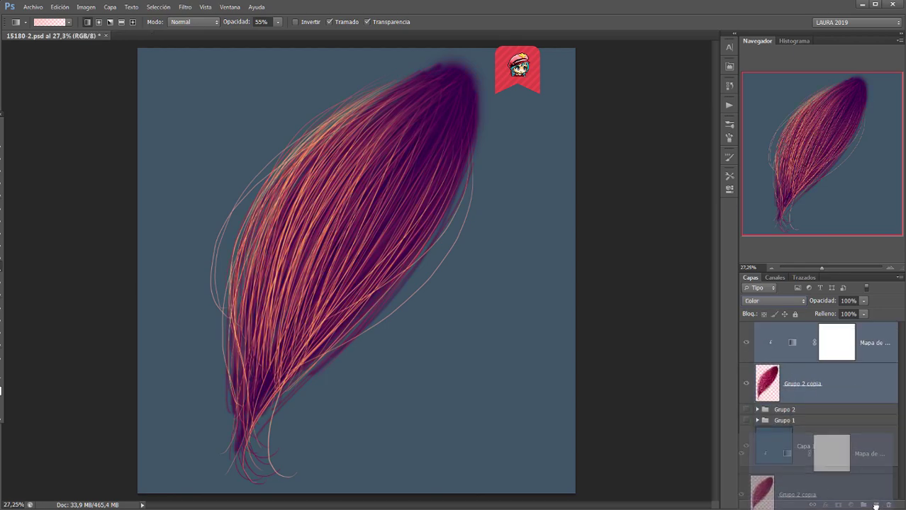
# Step: Group the lower hair layer with its gradient map and hide the group
pyautogui.click(824, 384)
pyautogui.click(861, 433)
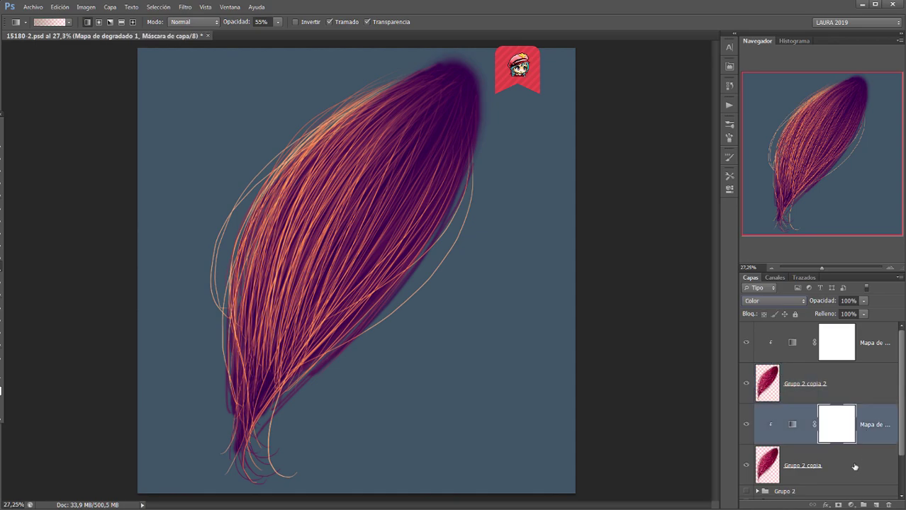
pyautogui.keyDown('shift'); pyautogui.click(852, 470); pyautogui.keyUp('shift')
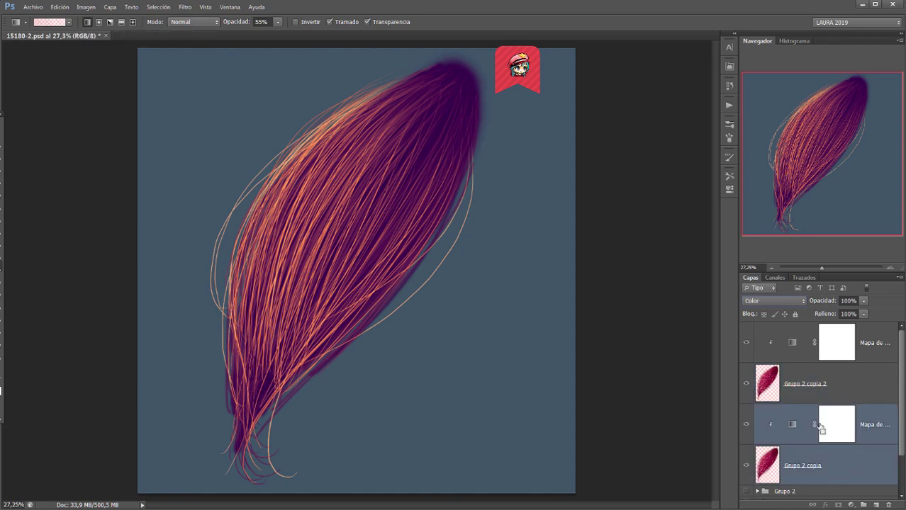
pyautogui.hotkey('ctrl', 'g')
pyautogui.click(746, 410)
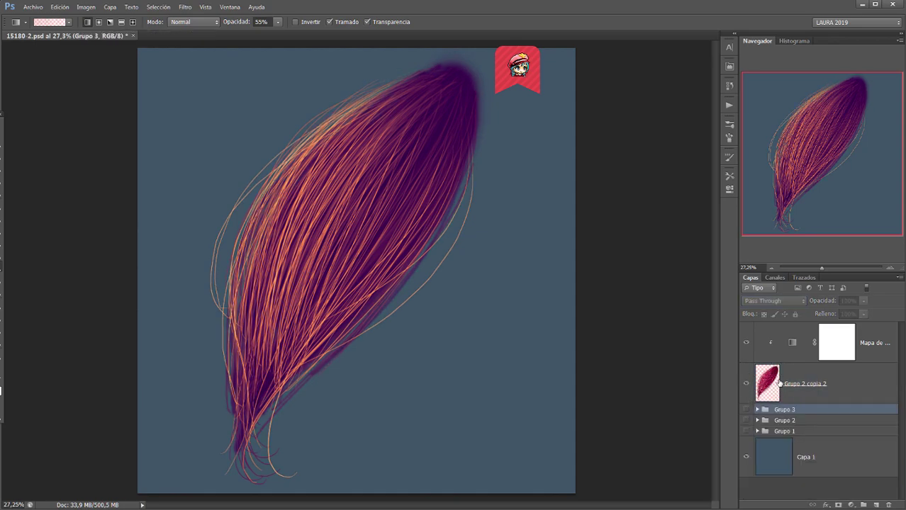
# Step: Convert Grupo 2 copia 2 and its clipped gradient map into a single smart object
pyautogui.click(778, 381)
pyautogui.click(794, 345)
pyautogui.rightClick(798, 363)
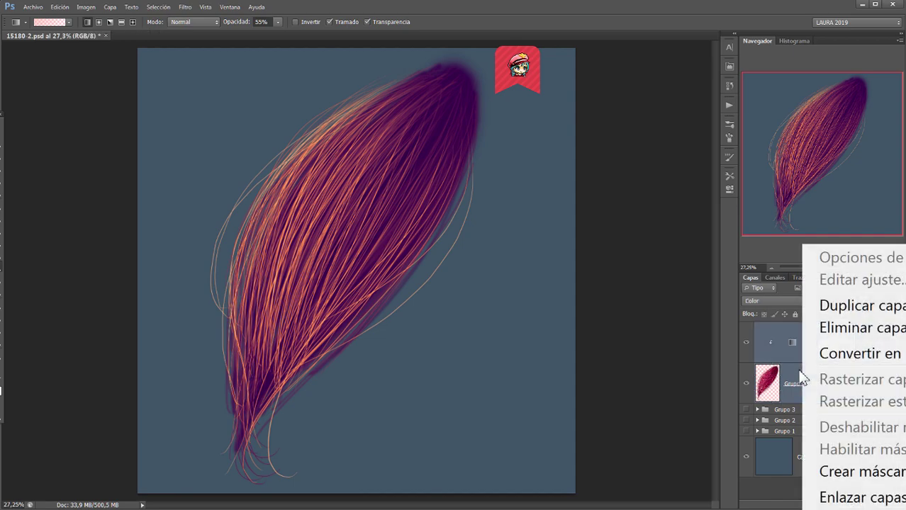
pyautogui.click(900, 354)
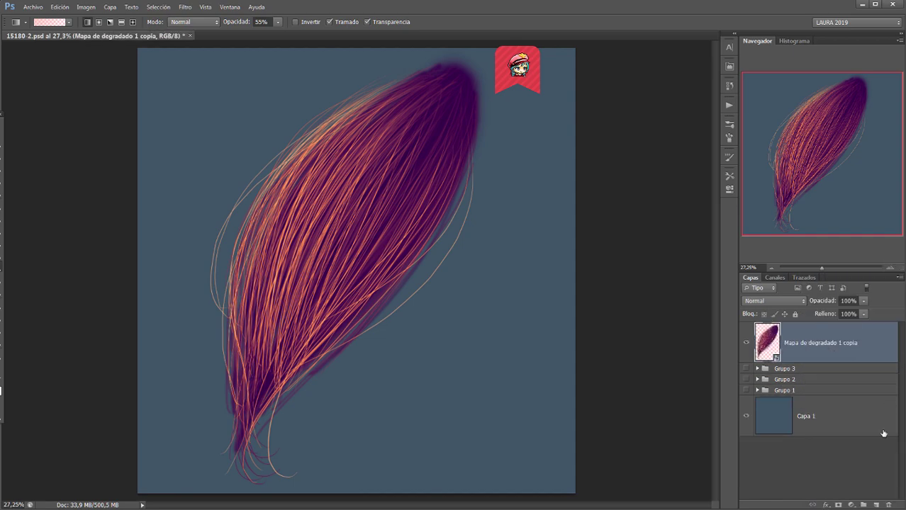
# Step: Duplicate the hair smart object and select the lower of the two copies
pyautogui.click(185, 7)
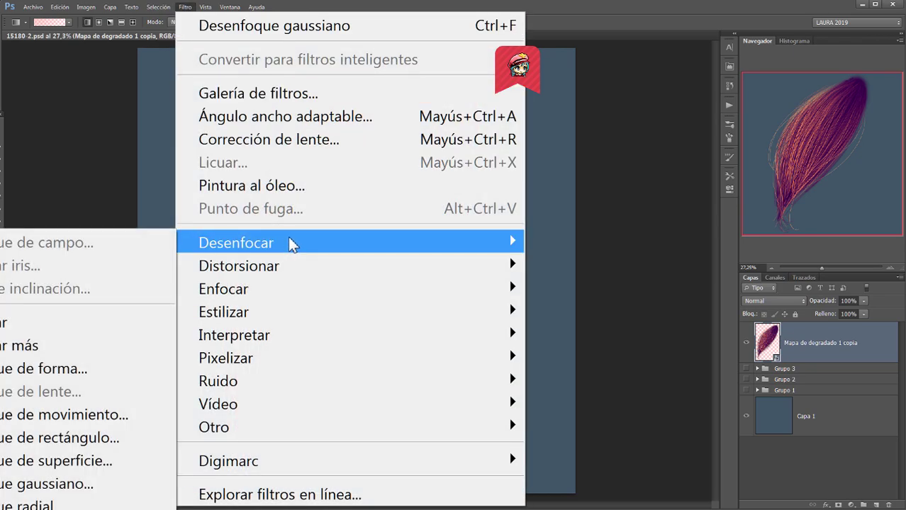
pyautogui.click(886, 335)
pyautogui.moveTo(882, 337); pyautogui.dragTo(879, 494)
pyautogui.click(836, 386)
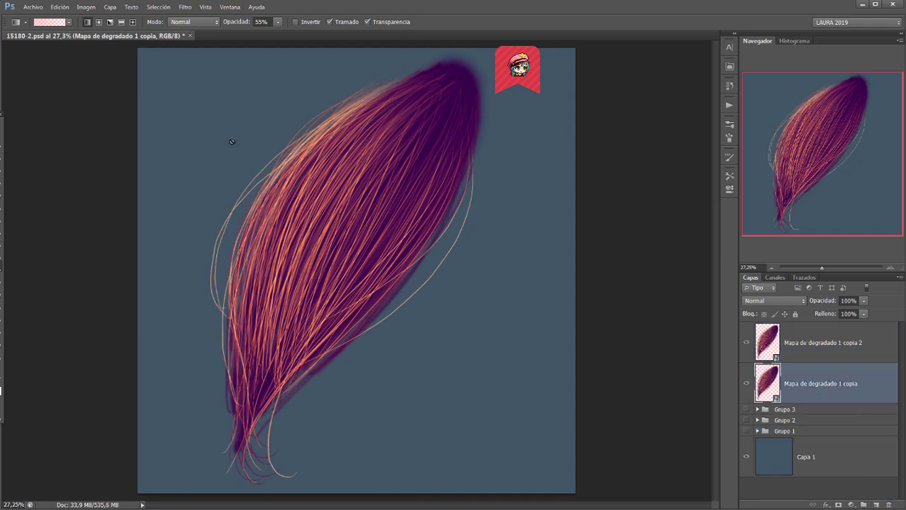
# Step: Apply a Desenfoque de rectángulo of 24 pixels to the lower copy and check it with the upper copy hidden briefly
pyautogui.click(184, 7)
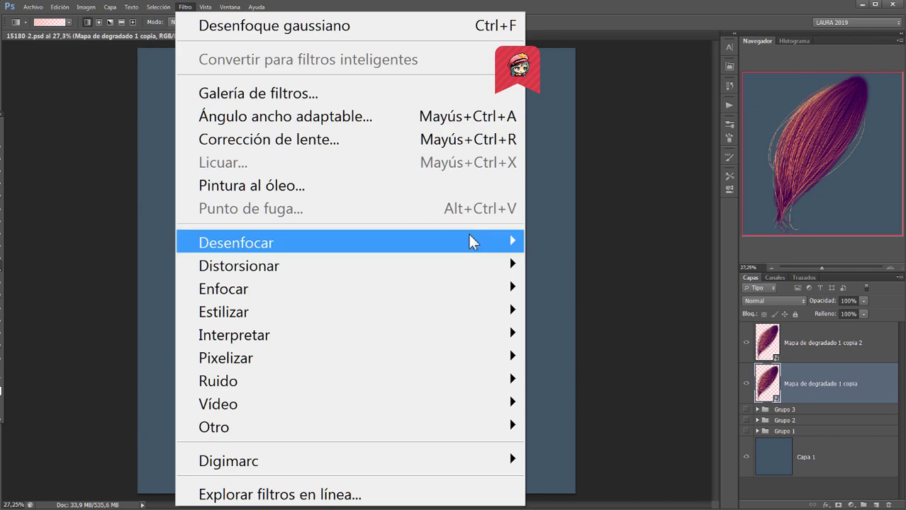
pyautogui.moveTo(473, 255)
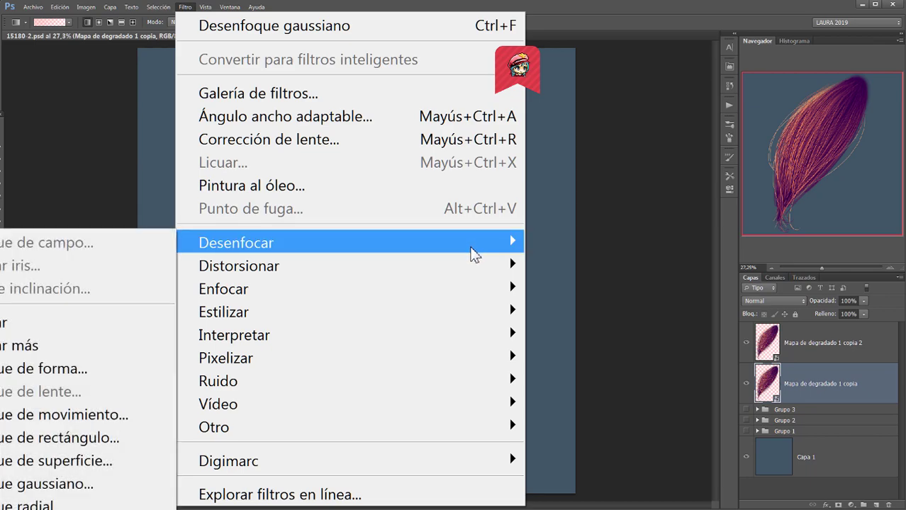
pyautogui.click(152, 440)
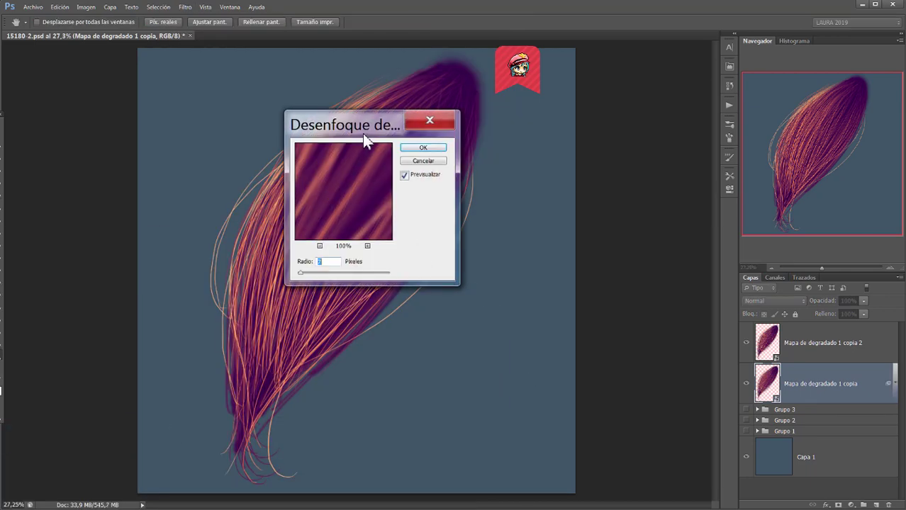
pyautogui.moveTo(363, 134); pyautogui.dragTo(628, 135)
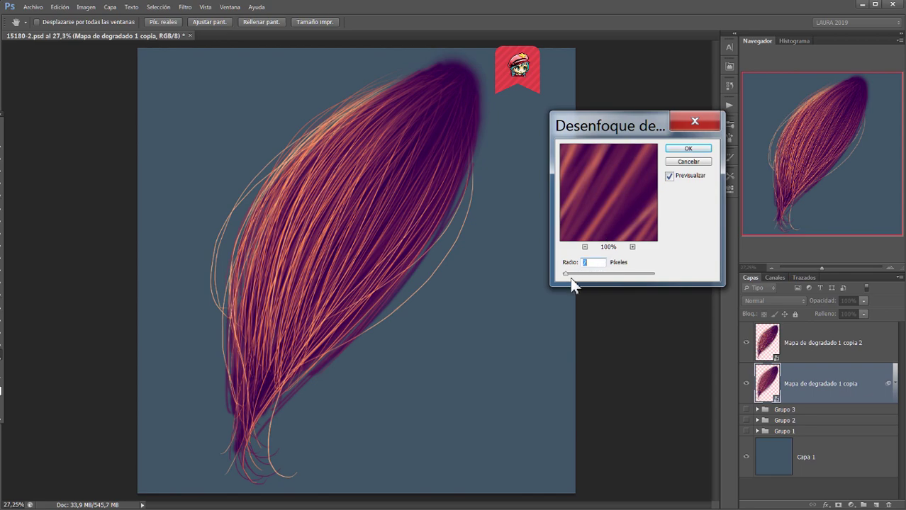
pyautogui.moveTo(571, 273); pyautogui.dragTo(574, 276)
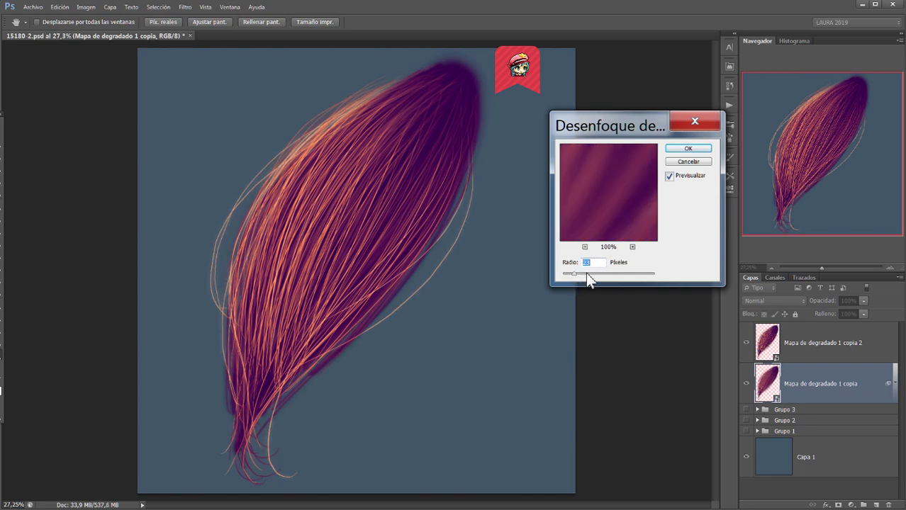
pyautogui.click(670, 177)
pyautogui.click(670, 176)
pyautogui.click(583, 273)
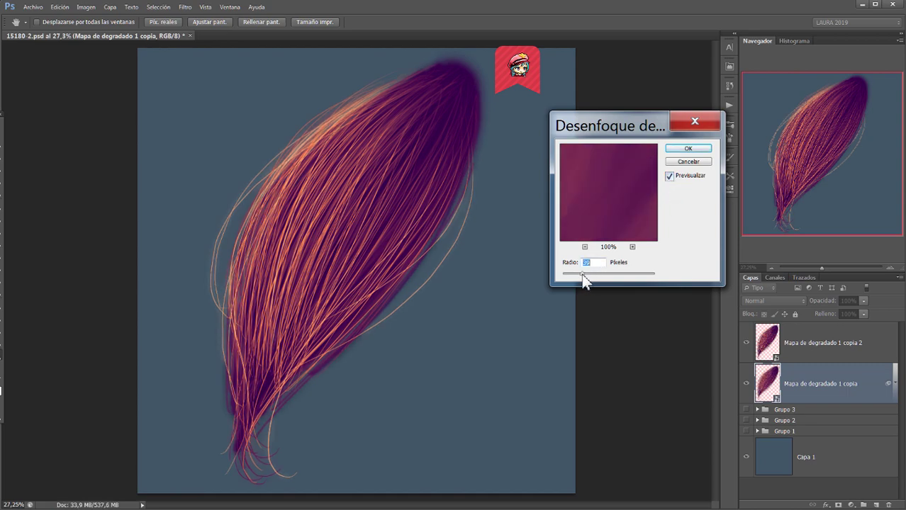
pyautogui.click(573, 274)
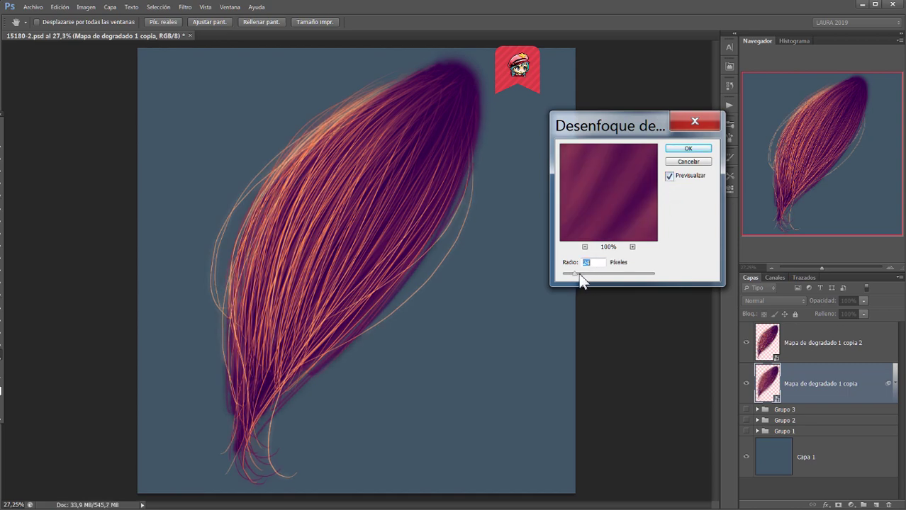
pyautogui.click(688, 148)
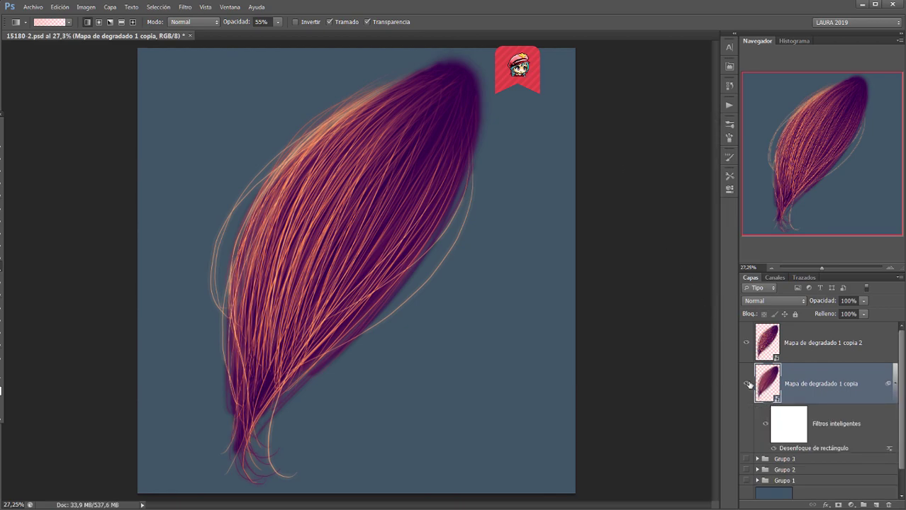
pyautogui.click(747, 344)
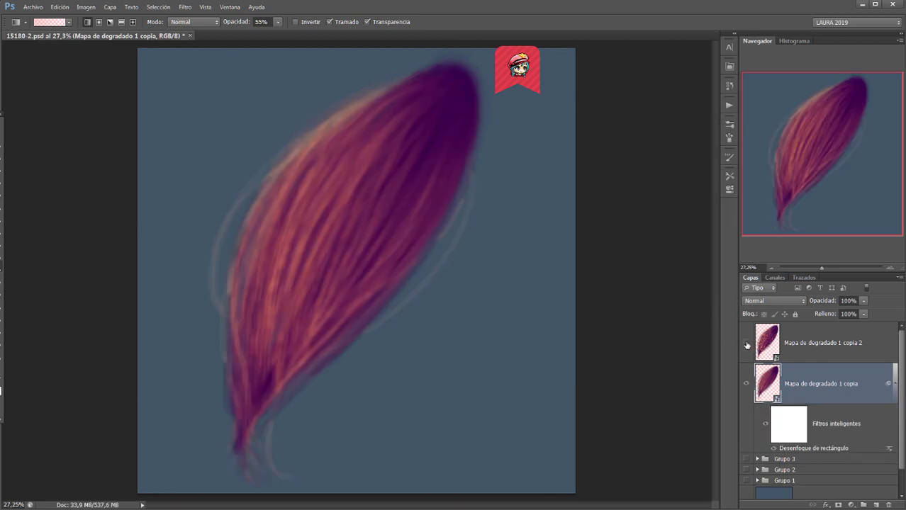
pyautogui.click(746, 344)
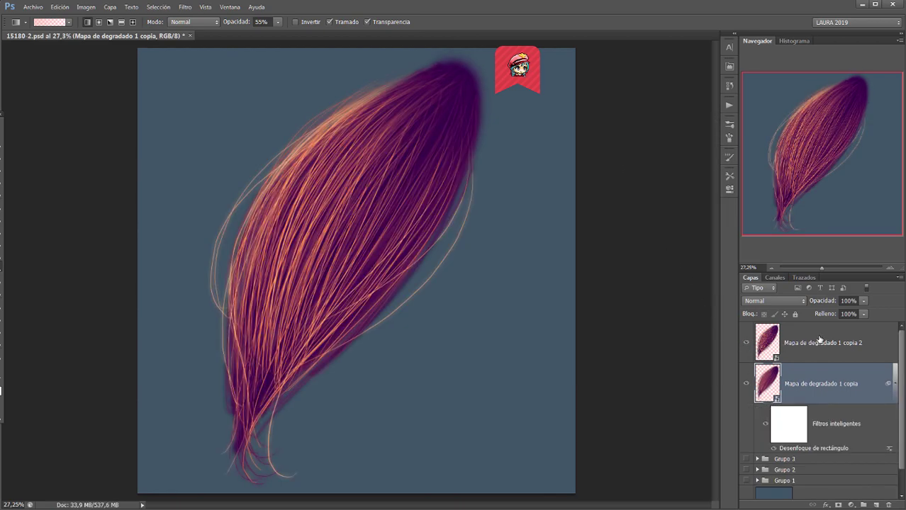
# Step: Add a layer mask to the upper smart object and set a soft round brush to 391 px at 50% opacity
pyautogui.click(826, 342)
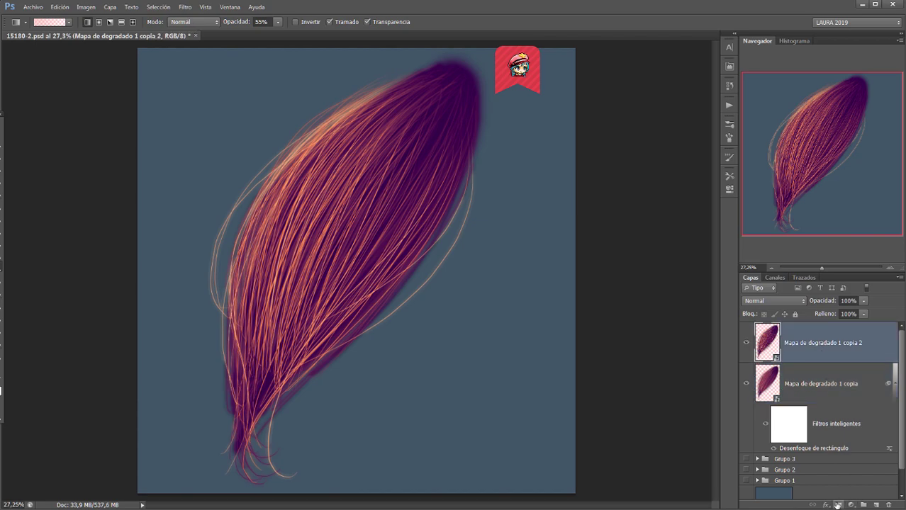
pyautogui.click(837, 505)
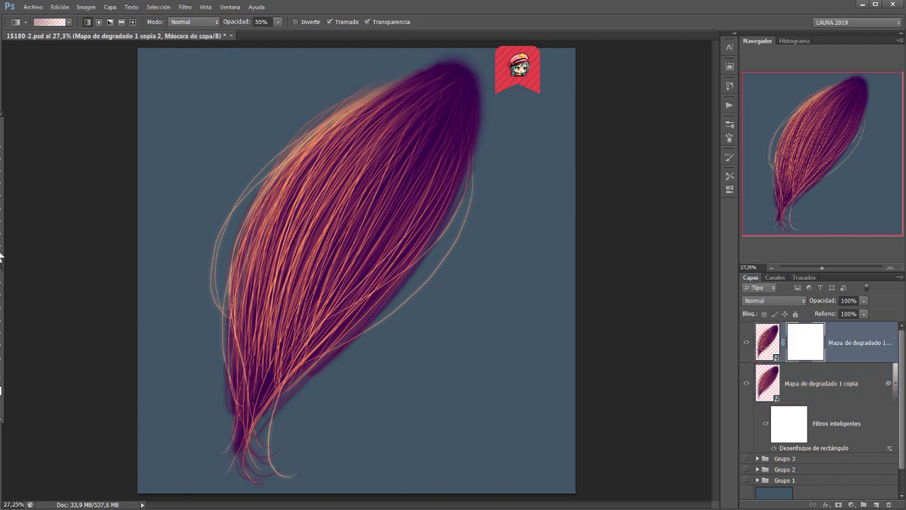
pyautogui.click(2, 206)
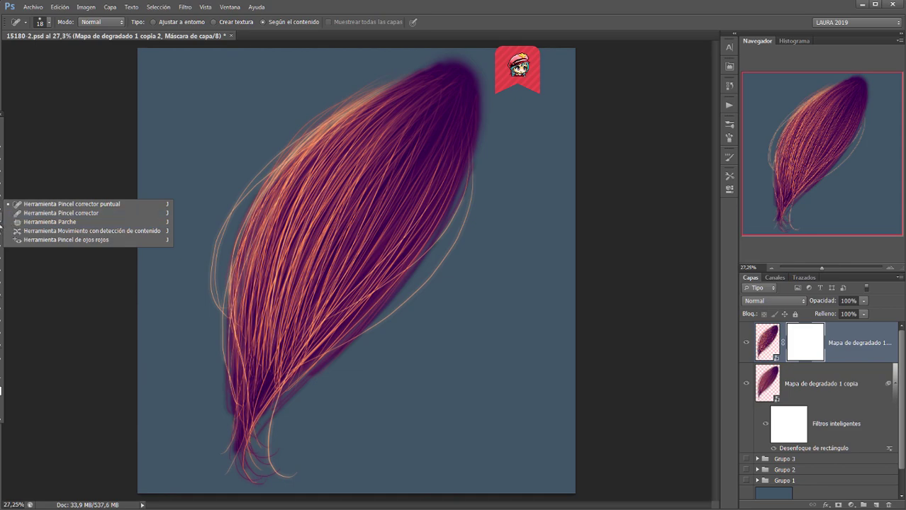
pyautogui.press('b')
pyautogui.click(50, 23)
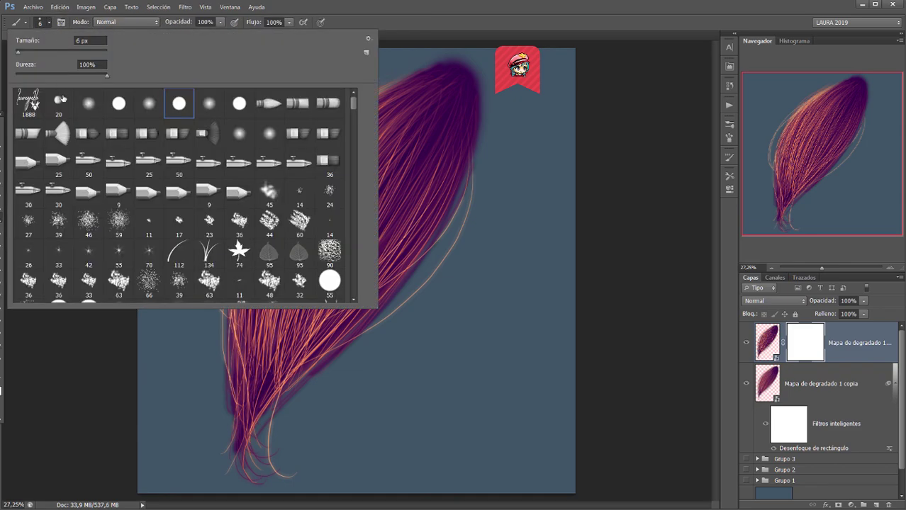
pyautogui.click(91, 105)
pyautogui.click(79, 51)
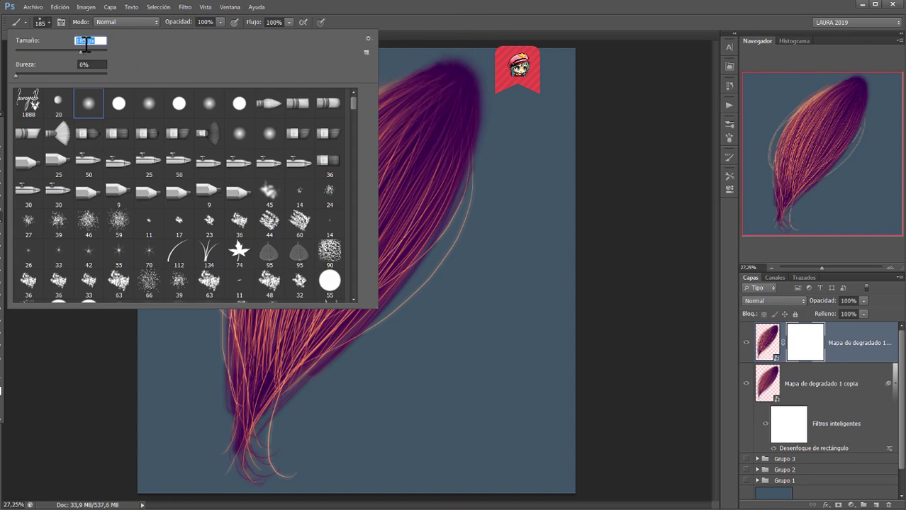
pyautogui.moveTo(89, 51); pyautogui.dragTo(94, 52)
pyautogui.moveTo(179, 25); pyautogui.dragTo(144, 27)
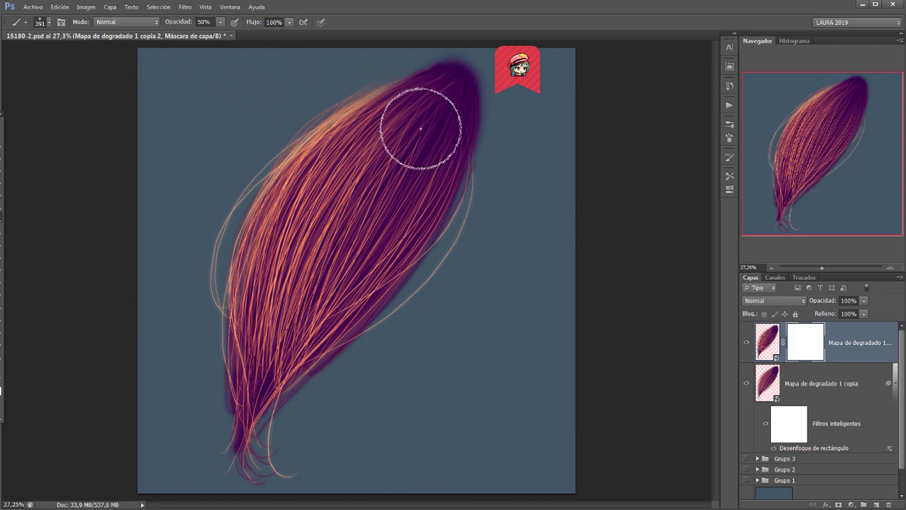
# Step: Paint the mask with the brush at 48% opacity over the root, edges and tips to reveal the blurred copy
pyautogui.moveTo(455, 120); pyautogui.dragTo(424, 90)
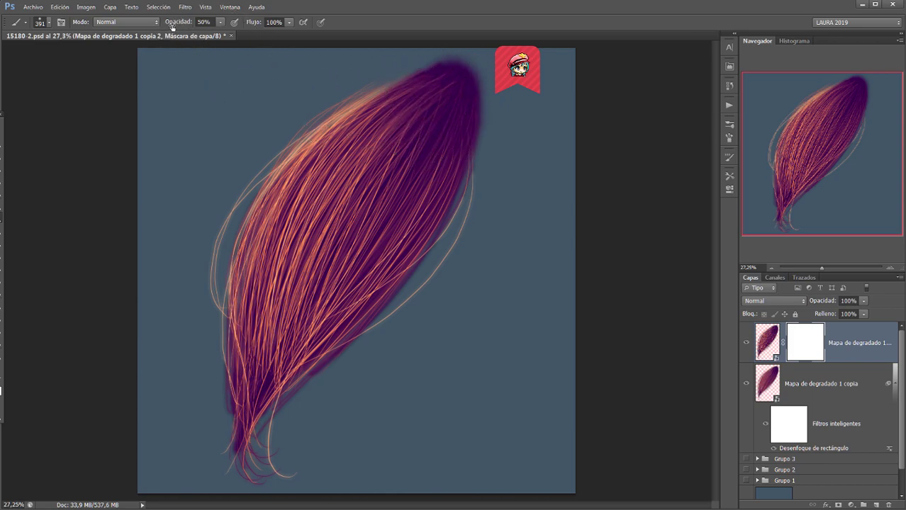
pyautogui.moveTo(180, 23); pyautogui.dragTo(161, 27)
pyautogui.moveTo(387, 94); pyautogui.dragTo(429, 86)
pyautogui.moveTo(172, 24)
pyautogui.mouseDown()
pyautogui.moveTo(199, 31)
pyautogui.moveTo(184, 22)
pyautogui.mouseUp()
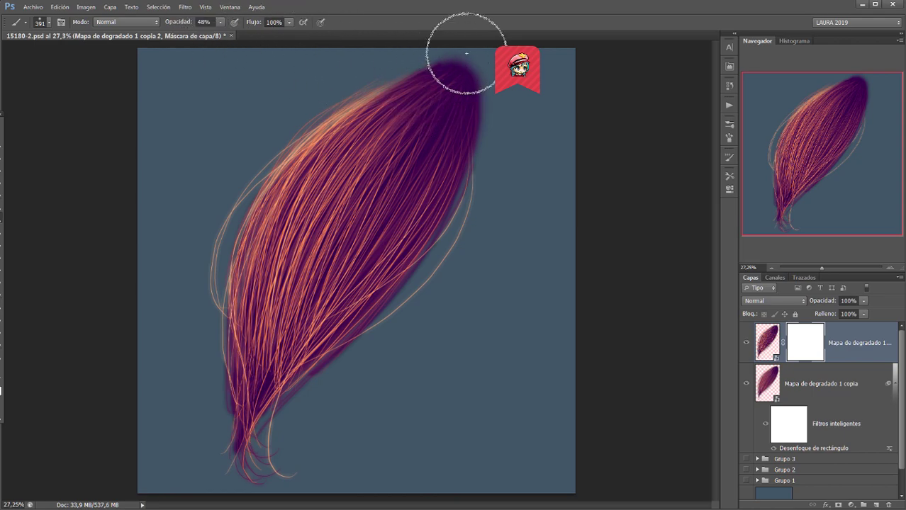
pyautogui.moveTo(427, 95); pyautogui.dragTo(341, 185)
pyautogui.moveTo(379, 146)
pyautogui.mouseDown()
pyautogui.moveTo(453, 120)
pyautogui.moveTo(396, 304)
pyautogui.mouseUp()
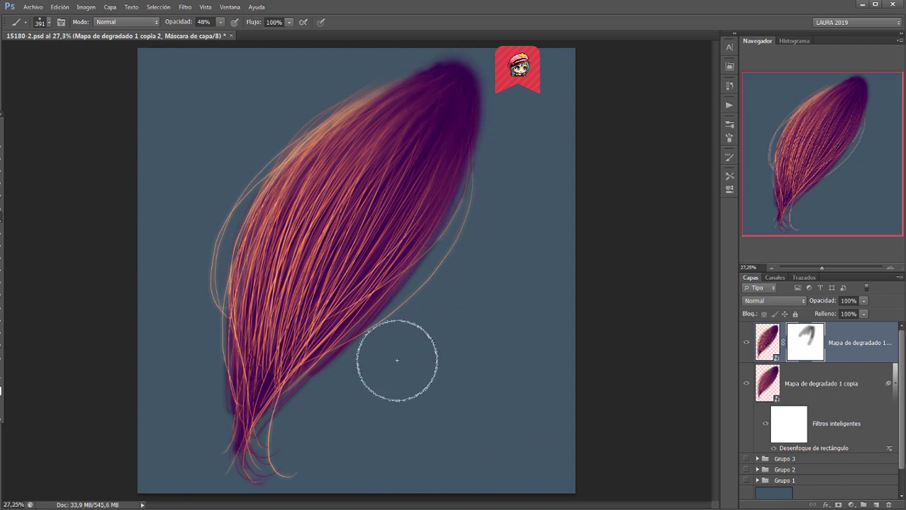
pyautogui.moveTo(276, 390); pyautogui.dragTo(256, 271)
pyautogui.moveTo(299, 326); pyautogui.dragTo(291, 391)
pyautogui.moveTo(307, 283)
pyautogui.mouseDown()
pyautogui.moveTo(342, 275)
pyautogui.moveTo(273, 266)
pyautogui.moveTo(274, 246)
pyautogui.moveTo(318, 273)
pyautogui.mouseUp()
# Step: Sample a strand colour from the middle of the hair and add a new layer above the masked copy
pyautogui.click(2, 378)
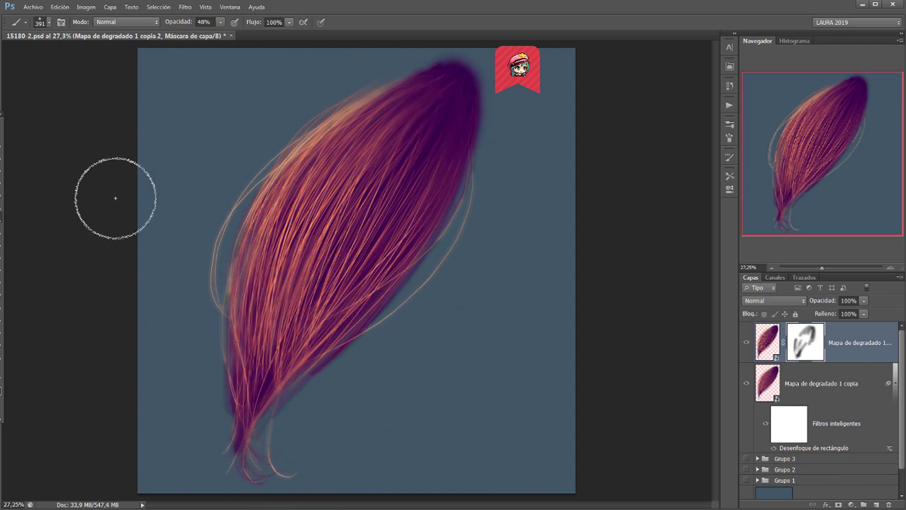
pyautogui.press('i')
pyautogui.click(287, 296)
pyautogui.click(772, 342)
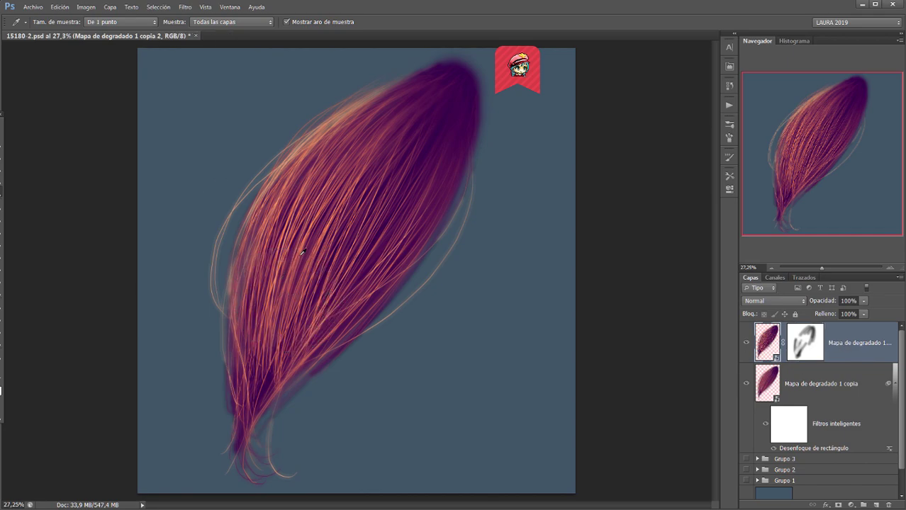
pyautogui.click(299, 249)
pyautogui.click(876, 505)
pyautogui.press('b')
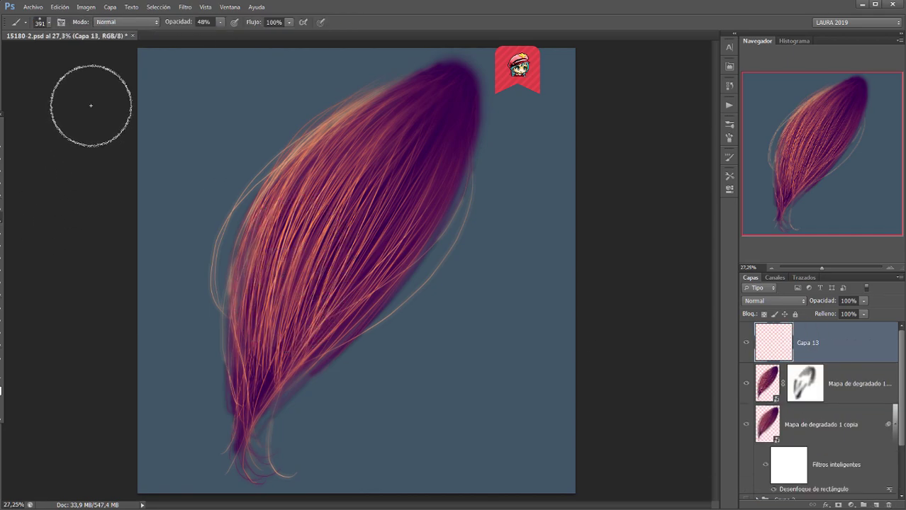
# Step: Paint loose strands around the lock's outline, tips and root with a 14 px hard round brush, adding some in sampled dark violet
pyautogui.click(46, 21)
pyautogui.click(18, 51)
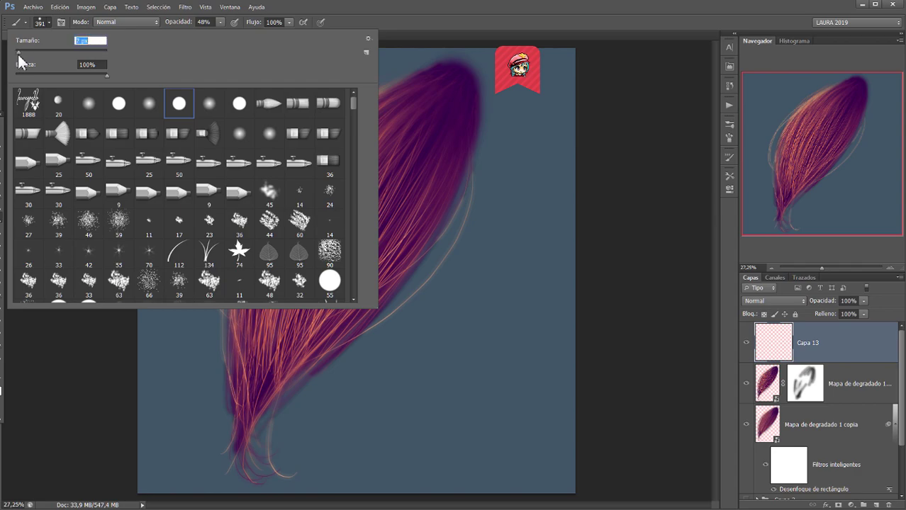
pyautogui.press('Return')
pyautogui.moveTo(224, 203); pyautogui.dragTo(195, 284)
pyautogui.moveTo(206, 248); pyautogui.dragTo(220, 339)
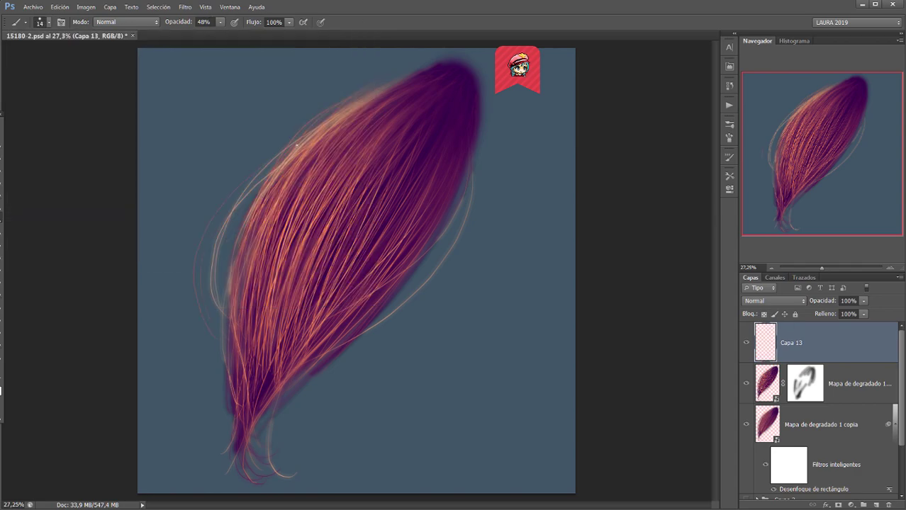
pyautogui.moveTo(227, 415); pyautogui.dragTo(266, 484)
pyautogui.moveTo(316, 374); pyautogui.dragTo(255, 397)
pyautogui.moveTo(419, 269); pyautogui.dragTo(252, 445)
pyautogui.moveTo(449, 74)
pyautogui.mouseDown()
pyautogui.moveTo(415, 125)
pyautogui.moveTo(422, 168)
pyautogui.moveTo(456, 164)
pyautogui.moveTo(337, 244)
pyautogui.mouseUp()
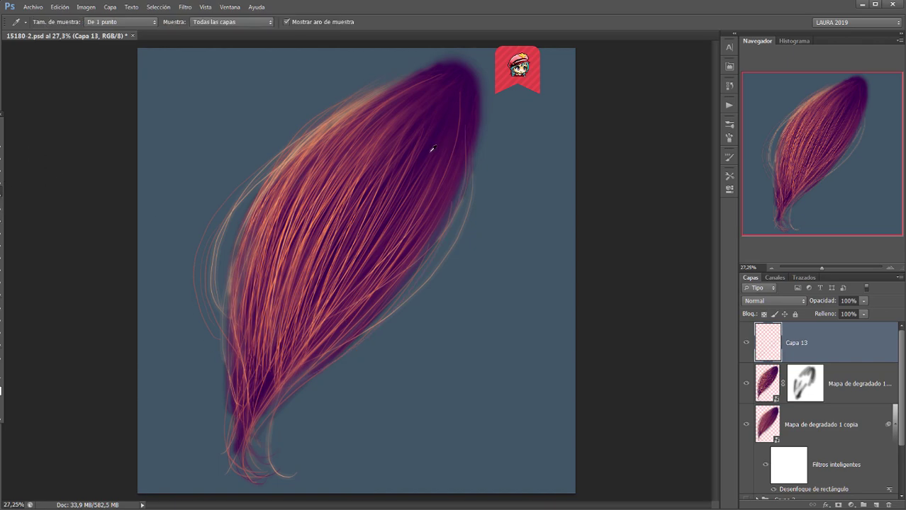
pyautogui.keyDown('alt'); pyautogui.click(433, 147); pyautogui.keyUp('alt')
pyautogui.moveTo(354, 110)
pyautogui.mouseDown()
pyautogui.moveTo(227, 298)
pyautogui.moveTo(217, 331)
pyautogui.mouseUp()
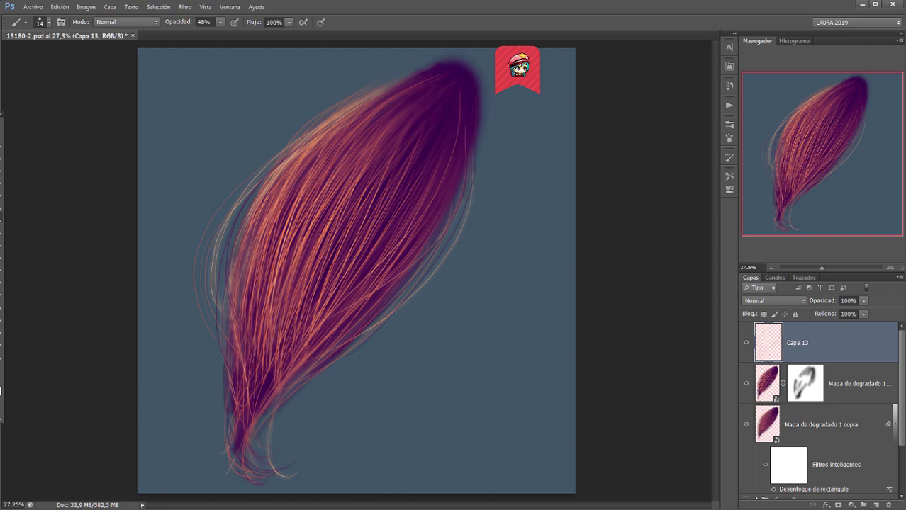
# Step: Add a new layer, sample bright orange from the strands, and set a soft round brush to 494 px at 19% opacity
pyautogui.click(863, 505)
pyautogui.keyDown('alt'); pyautogui.click(324, 229); pyautogui.keyUp('alt')
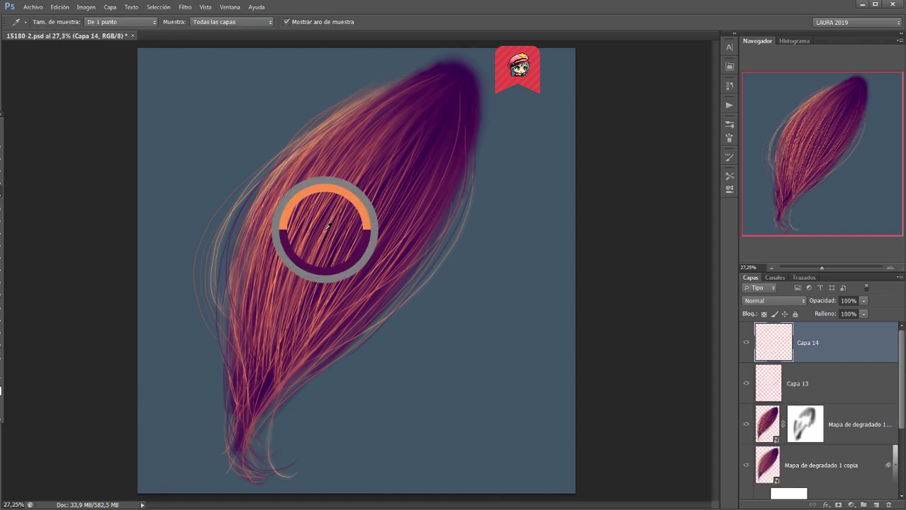
pyautogui.click(47, 23)
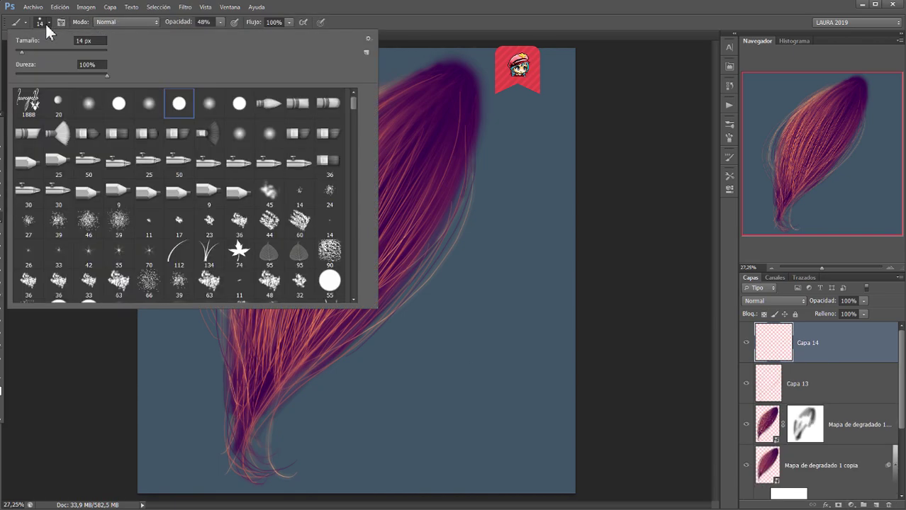
pyautogui.click(98, 108)
pyautogui.moveTo(89, 49); pyautogui.dragTo(95, 48)
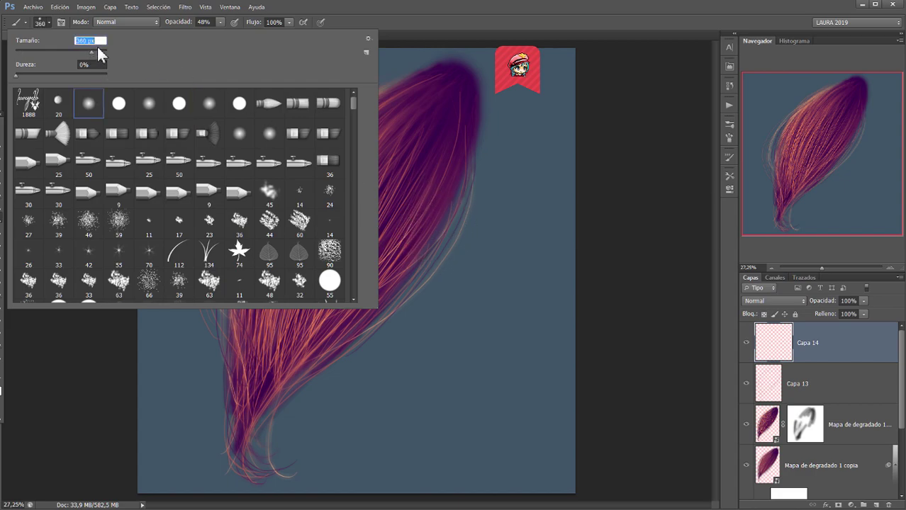
pyautogui.click(481, 22)
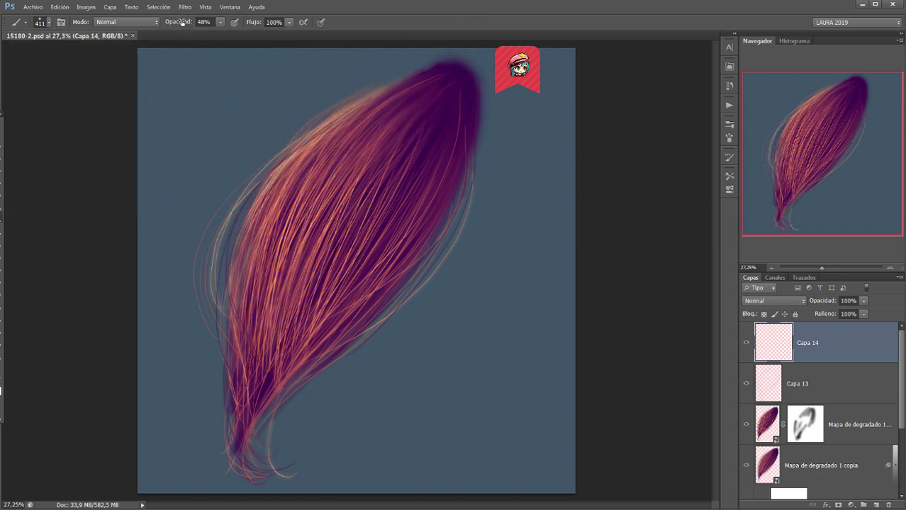
pyautogui.moveTo(181, 22); pyautogui.dragTo(161, 22)
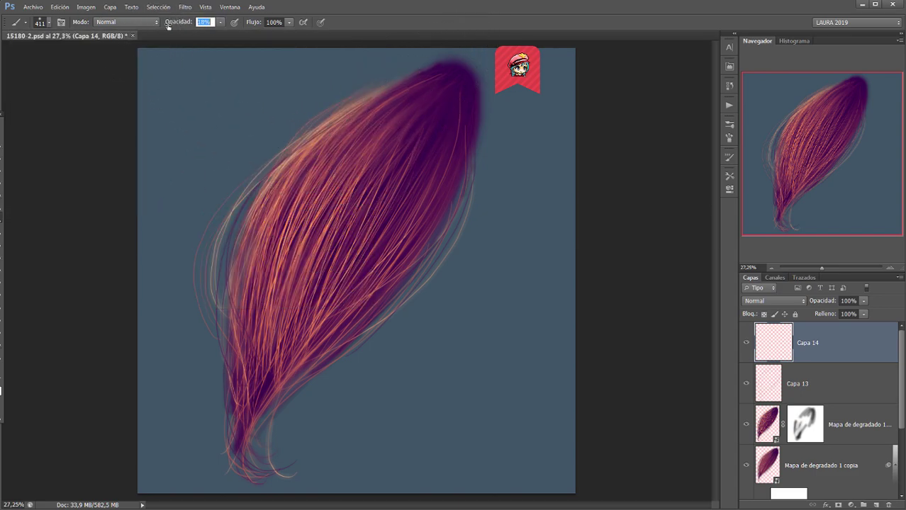
pyautogui.click(50, 22)
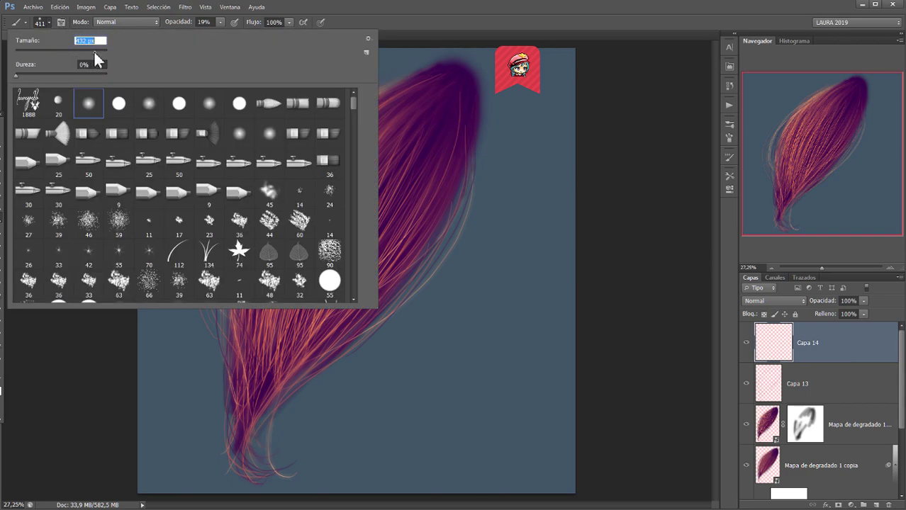
pyautogui.moveTo(97, 51); pyautogui.dragTo(100, 51)
pyautogui.click(430, 20)
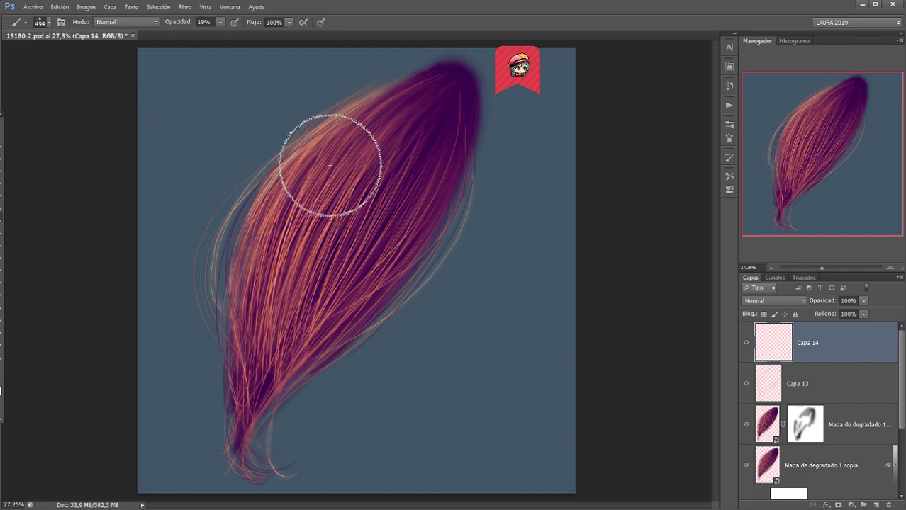
# Step: Paint an orange glow over the middle of the lock and set its layer's blending mode to Superponer
pyautogui.moveTo(250, 256)
pyautogui.mouseDown()
pyautogui.moveTo(240, 306)
pyautogui.moveTo(280, 208)
pyautogui.moveTo(348, 147)
pyautogui.moveTo(270, 255)
pyautogui.moveTo(353, 197)
pyautogui.moveTo(318, 280)
pyautogui.moveTo(403, 180)
pyautogui.moveTo(323, 312)
pyautogui.moveTo(418, 187)
pyautogui.moveTo(343, 311)
pyautogui.moveTo(419, 198)
pyautogui.moveTo(353, 287)
pyautogui.moveTo(400, 167)
pyautogui.moveTo(316, 259)
pyautogui.moveTo(284, 194)
pyautogui.moveTo(277, 266)
pyautogui.mouseUp()
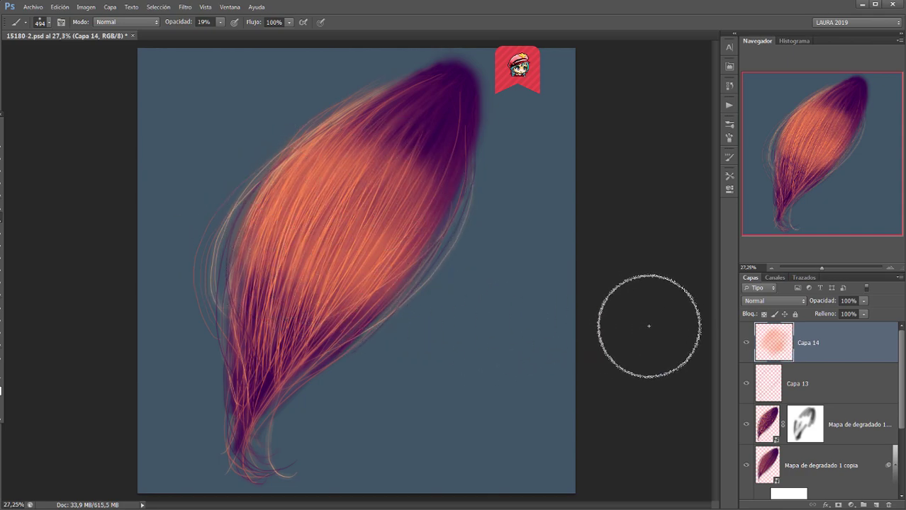
pyautogui.moveTo(320, 320); pyautogui.dragTo(373, 233)
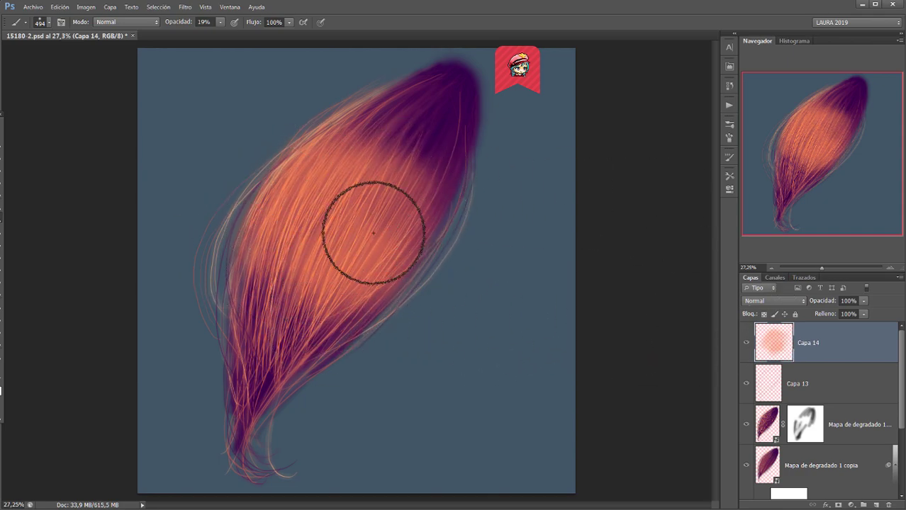
pyautogui.click(779, 298)
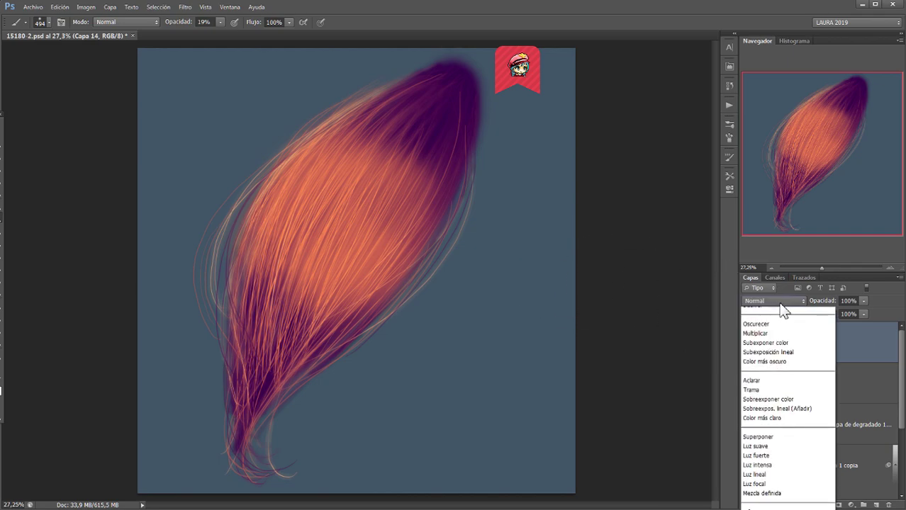
pyautogui.click(772, 454)
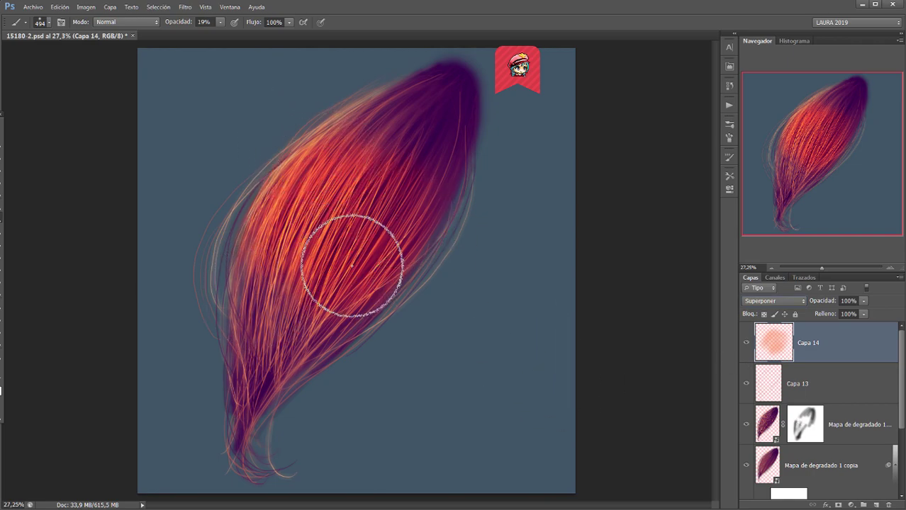
# Step: Add a layer mask to the orange glow and fade it with gradients from the root and the tips at 55% opacity
pyautogui.click(838, 505)
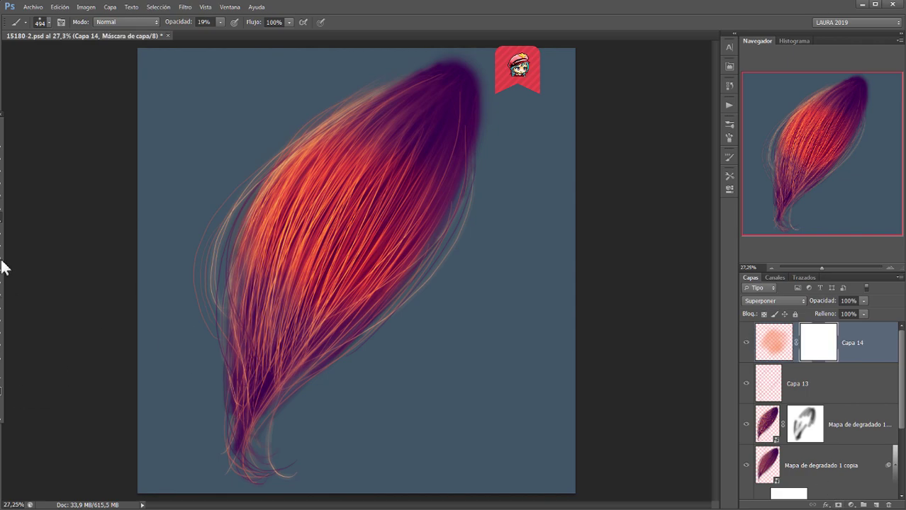
pyautogui.press('g')
pyautogui.moveTo(369, 107); pyautogui.dragTo(325, 242)
pyautogui.moveTo(256, 397); pyautogui.dragTo(285, 313)
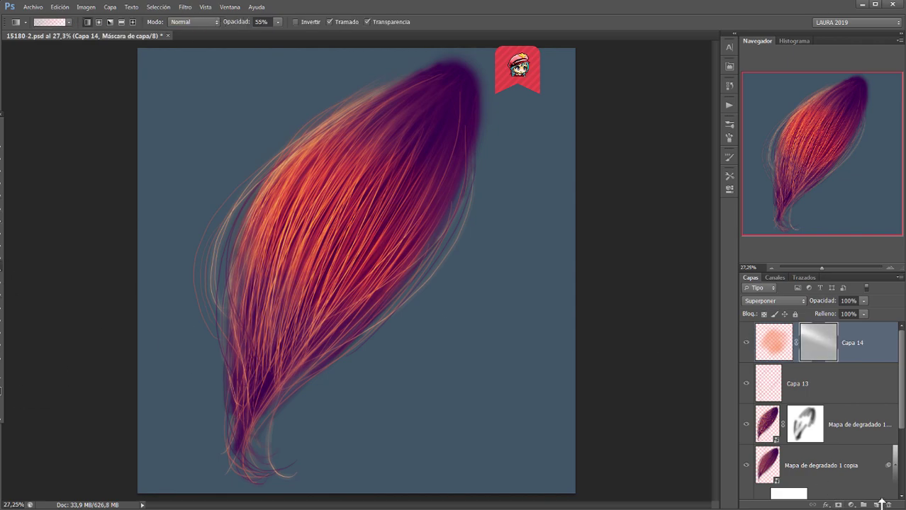
# Step: Add a new layer on top and set the foreground colour to light yellow #ffe35f
pyautogui.click(879, 504)
pyautogui.click(317, 223)
pyautogui.click(260, 117)
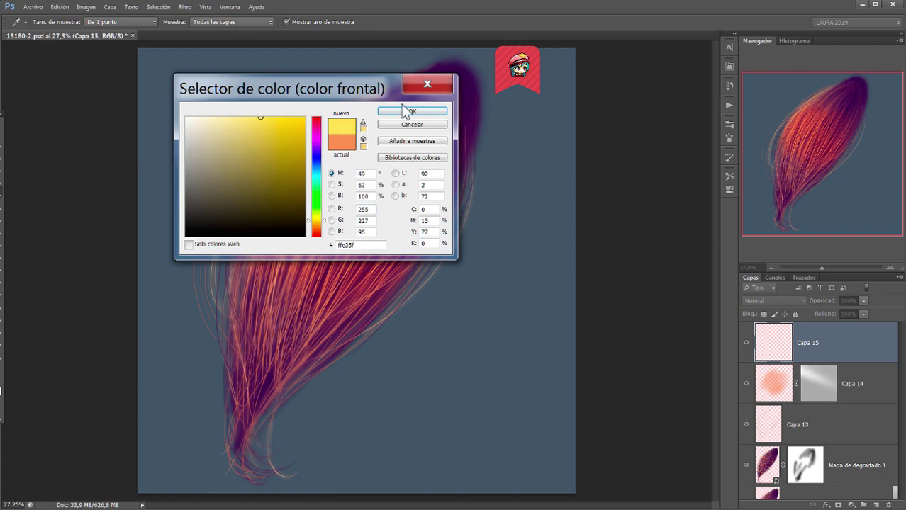
pyautogui.click(408, 112)
# Step: Choose the 108 px scattered speck brush and paint yellow speckles along the whole lock
pyautogui.click(1, 221)
pyautogui.click(48, 22)
pyautogui.moveTo(354, 100); pyautogui.dragTo(355, 209)
pyautogui.click(210, 241)
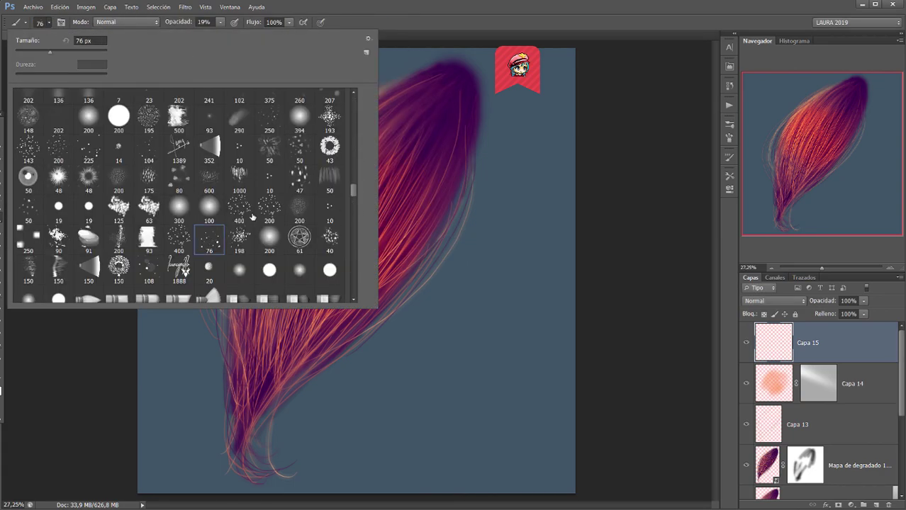
pyautogui.doubleClick(148, 269)
pyautogui.click(335, 168)
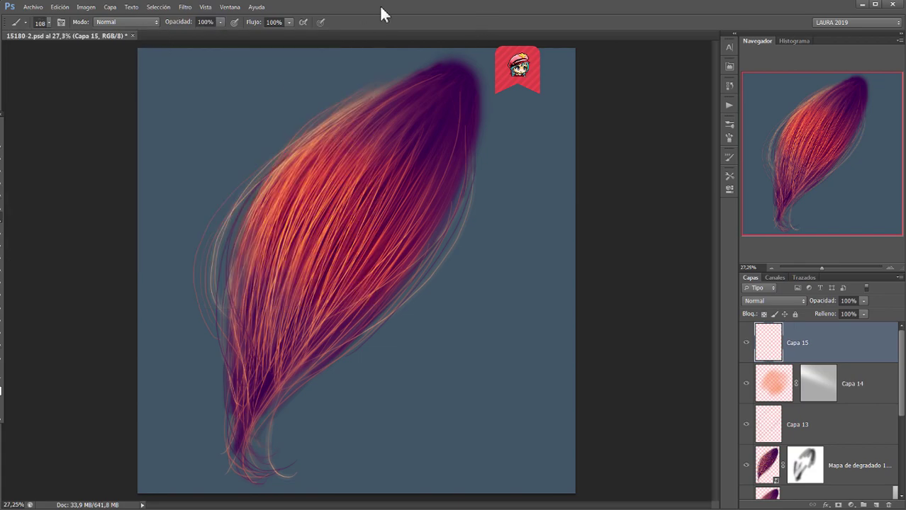
pyautogui.moveTo(323, 134)
pyautogui.mouseDown()
pyautogui.moveTo(316, 228)
pyautogui.moveTo(427, 138)
pyautogui.moveTo(283, 271)
pyautogui.moveTo(453, 78)
pyautogui.mouseUp()
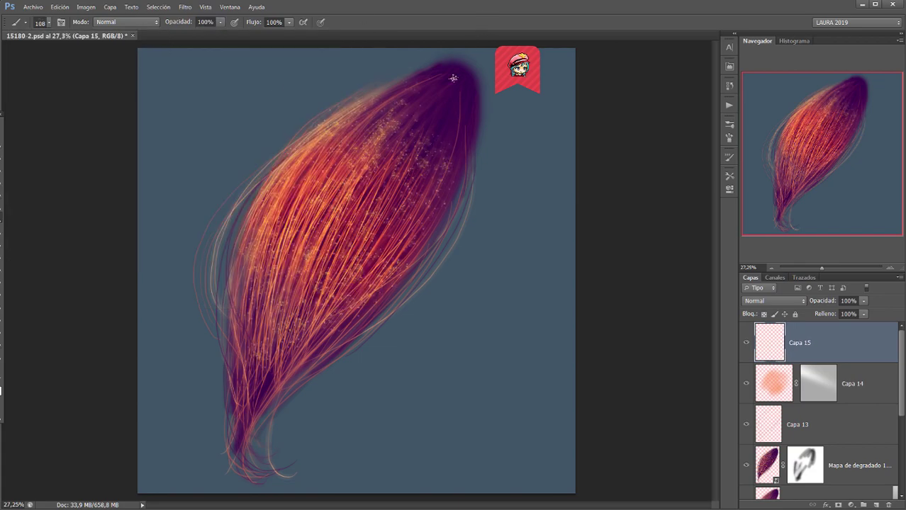
# Step: Set the yellow speckle layer's blending mode to Superponer and adjust its opacity
pyautogui.click(773, 301)
pyautogui.click(771, 459)
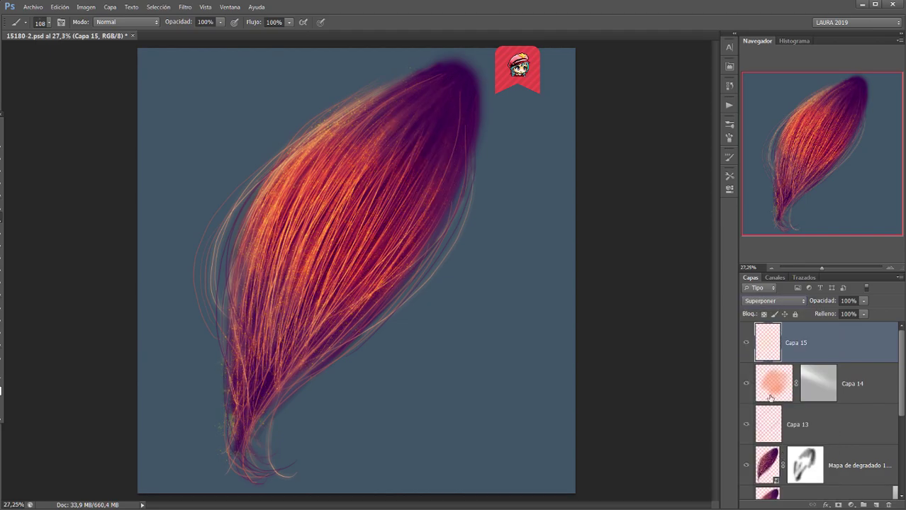
pyautogui.moveTo(828, 303)
pyautogui.mouseDown()
pyautogui.moveTo(799, 305)
pyautogui.moveTo(838, 306)
pyautogui.mouseUp()
pyautogui.click(777, 379)
pyautogui.click(768, 344)
# Step: Add another layer and paint more speckles over the middle and right edge of the lock with the 108 px speck brush
pyautogui.click(875, 505)
pyautogui.click(1, 383)
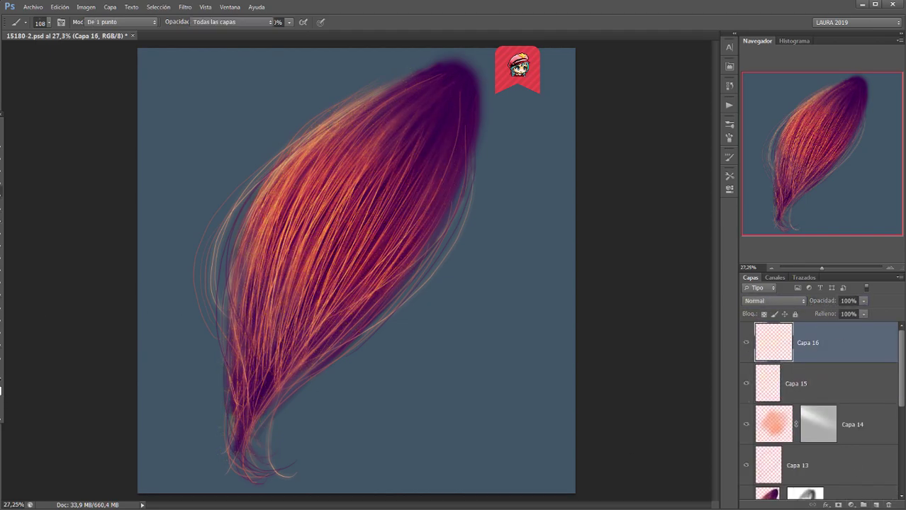
pyautogui.press('Return')
pyautogui.press('b')
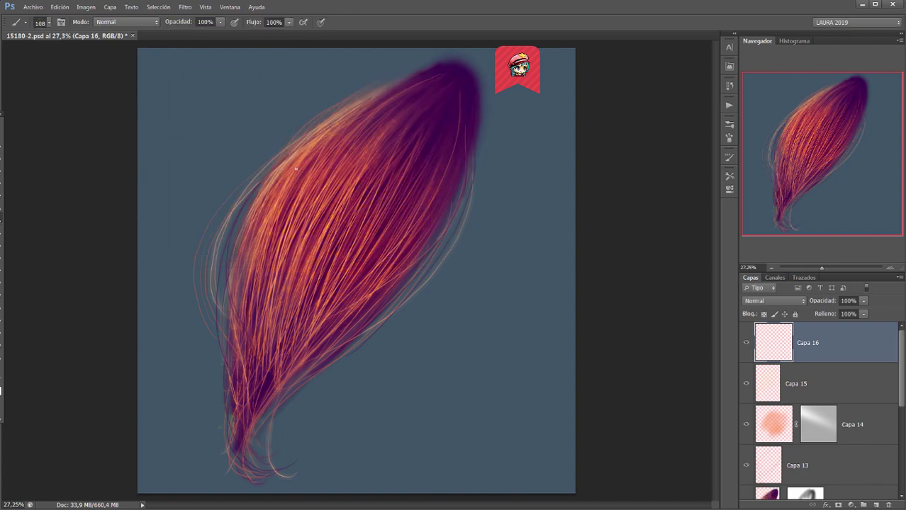
pyautogui.moveTo(358, 216); pyautogui.dragTo(330, 284)
pyautogui.moveTo(425, 223); pyautogui.dragTo(388, 271)
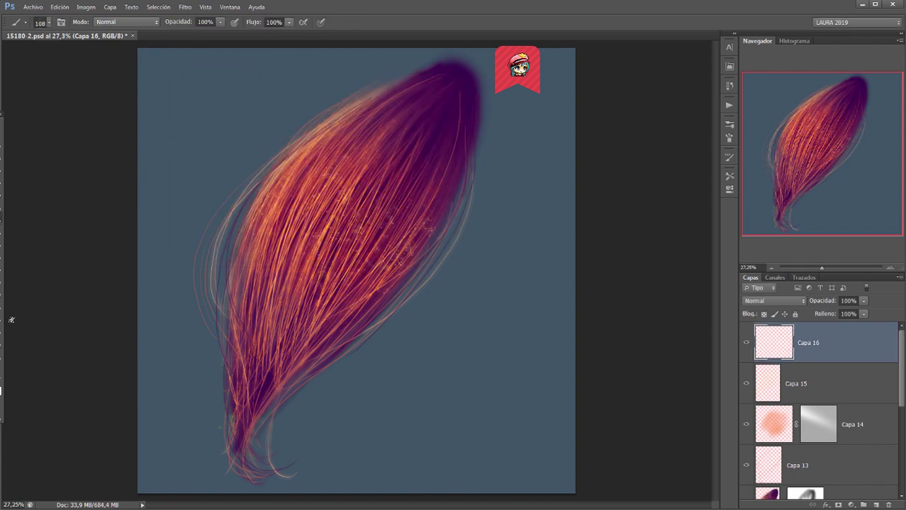
# Step: Pick a near-white foreground colour and choose the 208 px scattered dot brush
pyautogui.click(48, 22)
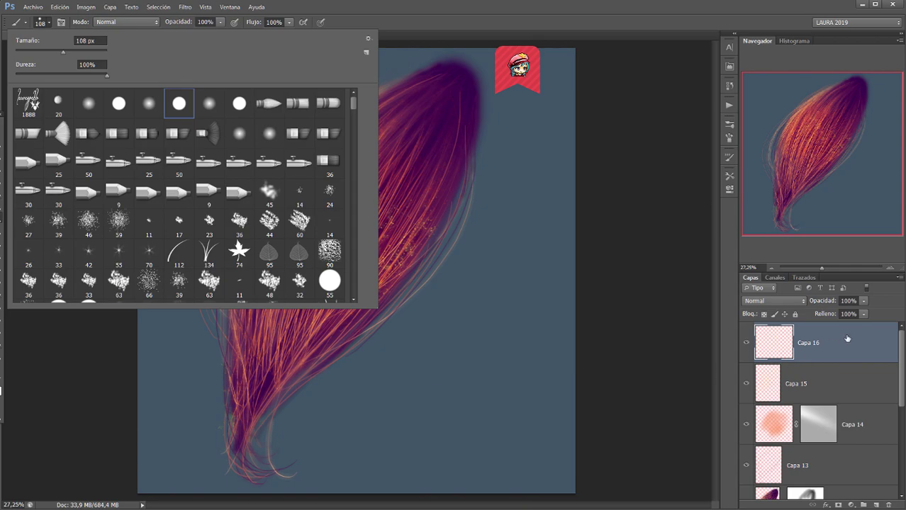
pyautogui.press('Return')
pyautogui.click(1, 383)
pyautogui.click(222, 118)
pyautogui.click(412, 110)
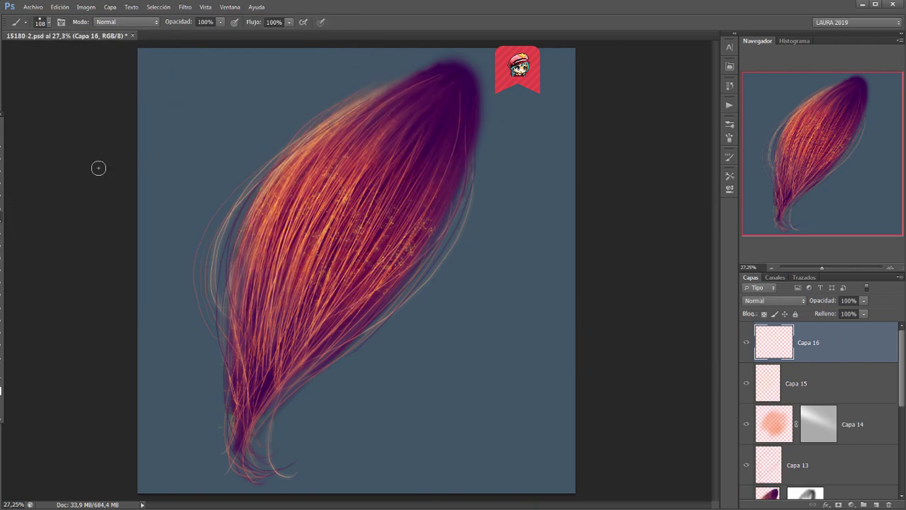
pyautogui.click(48, 22)
pyautogui.scroll(-6, 351, 134)
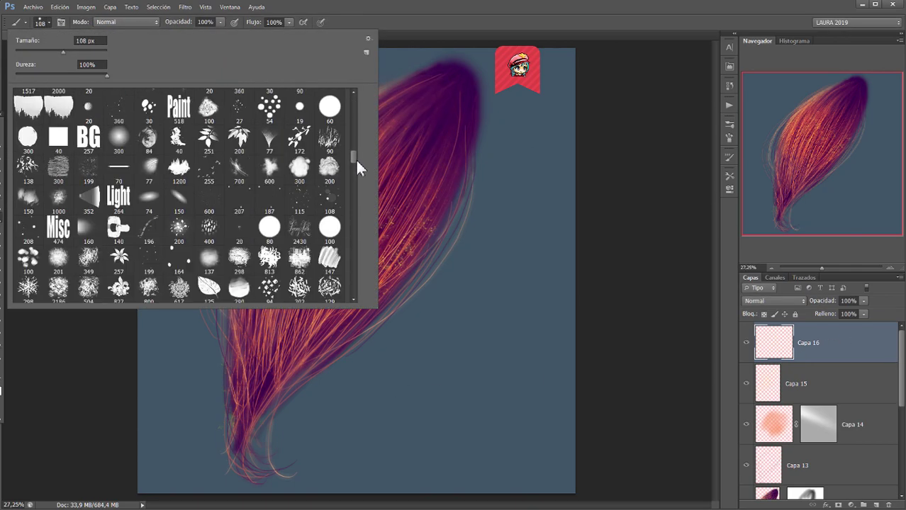
pyautogui.click(27, 226)
pyautogui.press('Return')
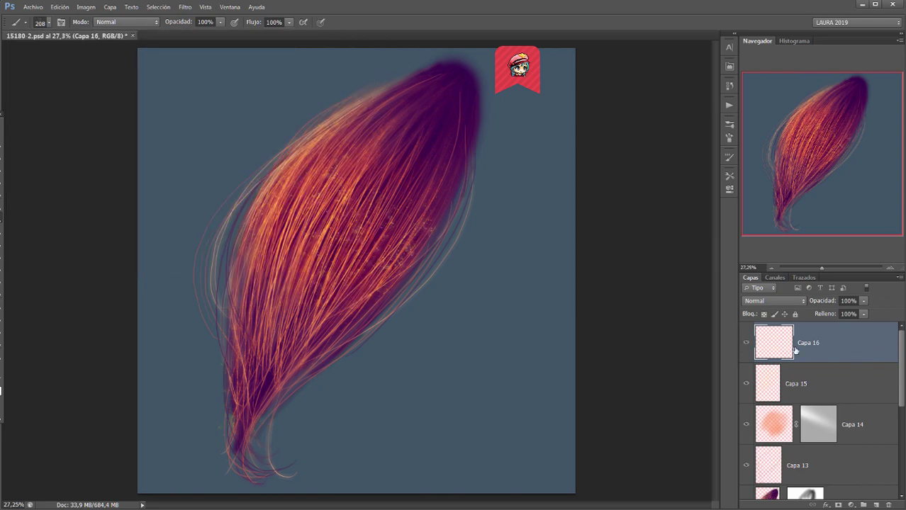
# Step: Add a new layer, dab pale light dots along the lock, and change the layer's blending mode
pyautogui.hotkey('ctrl', 'shift', 'alt', 'n')
pyautogui.click(332, 162)
pyautogui.click(437, 281)
pyautogui.click(250, 428)
pyautogui.click(356, 233)
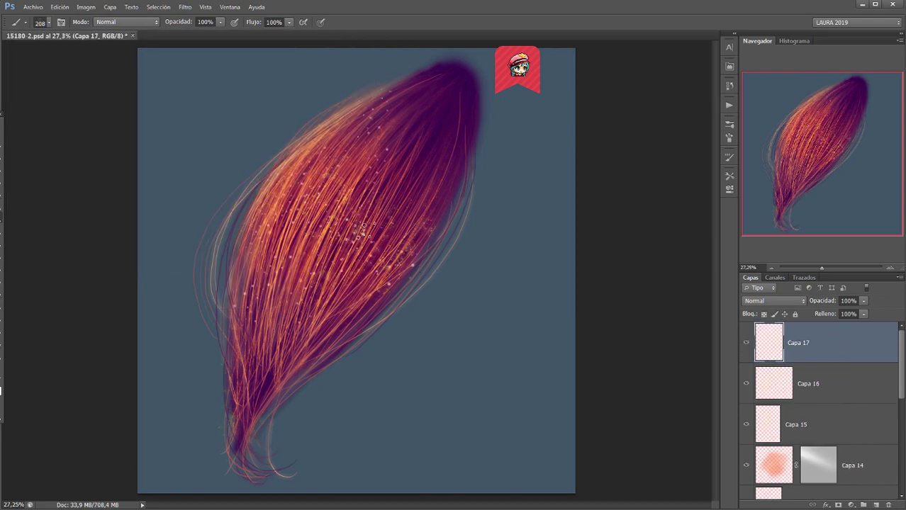
pyautogui.click(773, 301)
pyautogui.click(763, 351)
# Step: Add a new layer and dab larger glowing dots over and around the lock with the scattered dot brush at 411 px
pyautogui.click(877, 505)
pyautogui.click(48, 22)
pyautogui.click(67, 227)
pyautogui.click(368, 6)
pyautogui.click(397, 266)
pyautogui.click(319, 255)
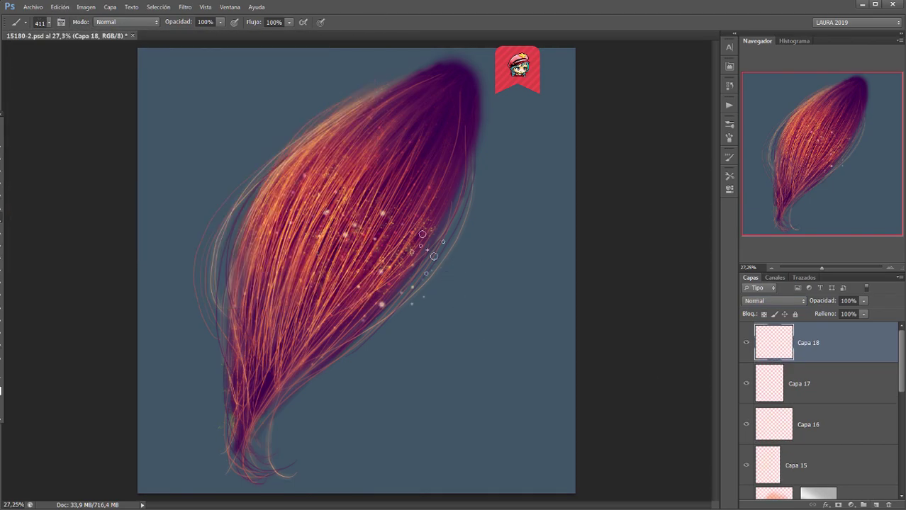
pyautogui.click(305, 160)
# Step: Add a new layer and draw freehand strokes in the empty area beside the tips with a 38 px hard round brush
pyautogui.hotkey('ctrl', 'shift', 'alt', 'n')
pyautogui.click(44, 22)
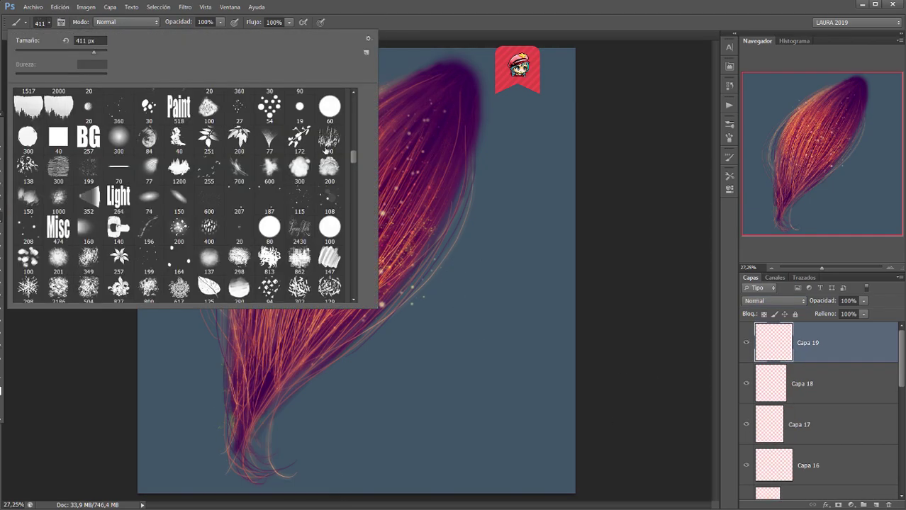
pyautogui.scroll(5, 256, 108)
pyautogui.click(179, 105)
pyautogui.click(403, 21)
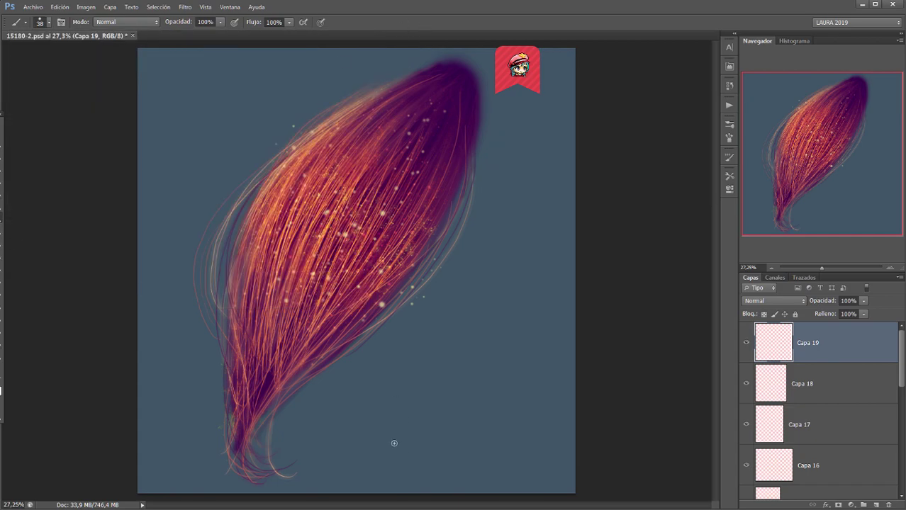
pyautogui.moveTo(369, 397); pyautogui.dragTo(371, 427)
pyautogui.moveTo(332, 404); pyautogui.dragTo(363, 454)
pyautogui.moveTo(415, 402); pyautogui.dragTo(419, 403)
pyautogui.moveTo(419, 415)
pyautogui.mouseDown()
pyautogui.moveTo(438, 391)
pyautogui.moveTo(492, 397)
pyautogui.mouseUp()
pyautogui.moveTo(477, 325); pyautogui.dragTo(474, 355)
pyautogui.moveTo(366, 493); pyautogui.dragTo(514, 425)
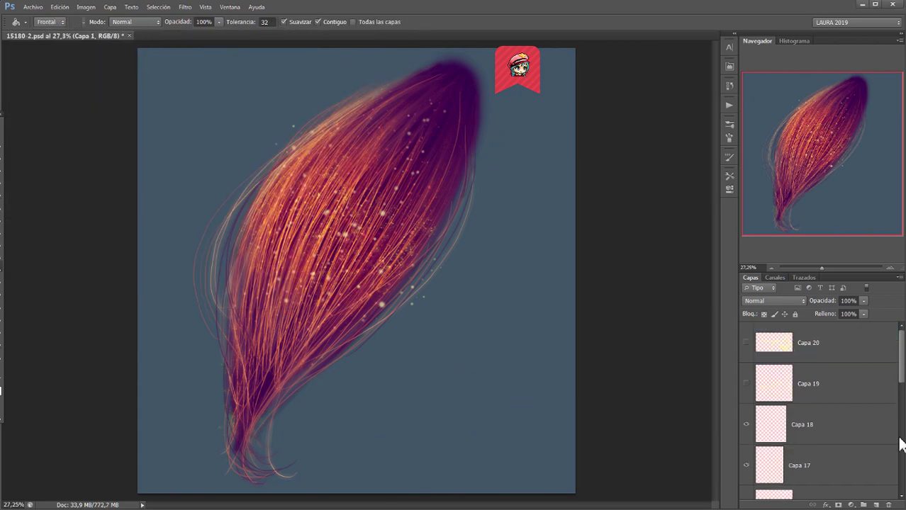
# Step: Add a new layer directly above the background colour layer and centre a large circular selection behind the lock
pyautogui.scroll(-3, 823, 411)
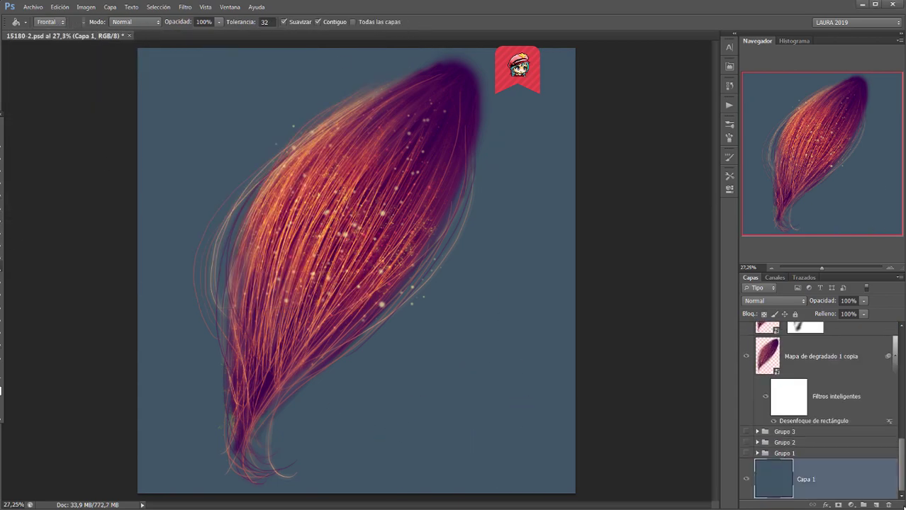
pyautogui.click(847, 461)
pyautogui.click(2, 143)
pyautogui.moveTo(206, 103); pyautogui.dragTo(558, 430)
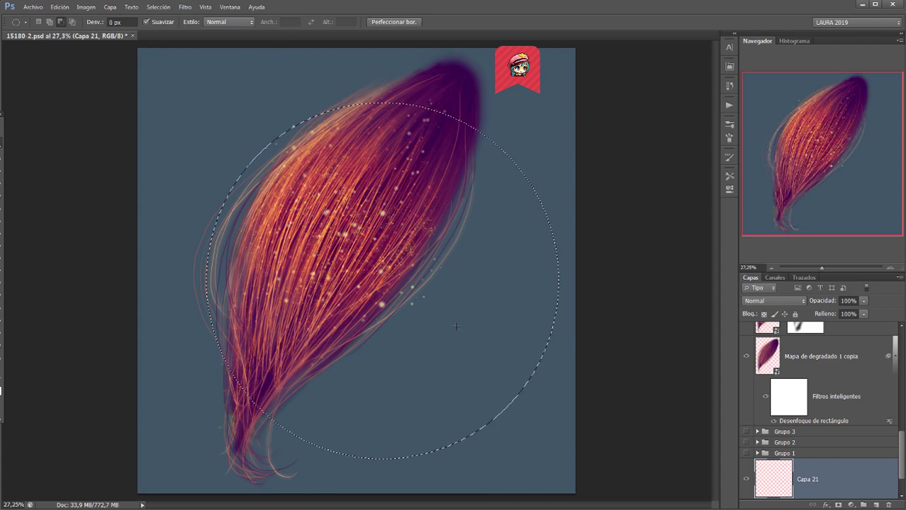
pyautogui.click(2, 131)
pyautogui.moveTo(360, 148); pyautogui.dragTo(331, 109)
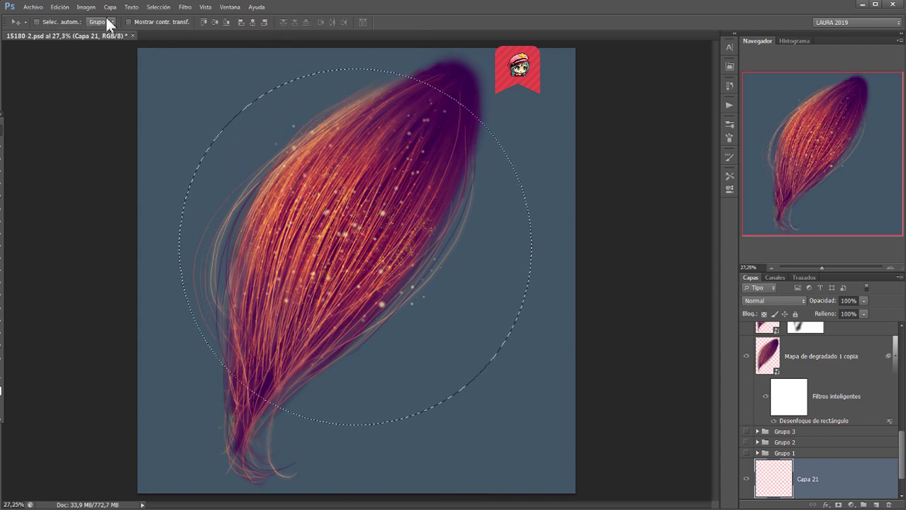
# Step: Feather the circular selection
pyautogui.click(158, 6)
pyautogui.moveTo(296, 266)
pyautogui.click(93, 358)
pyautogui.click(96, 85)
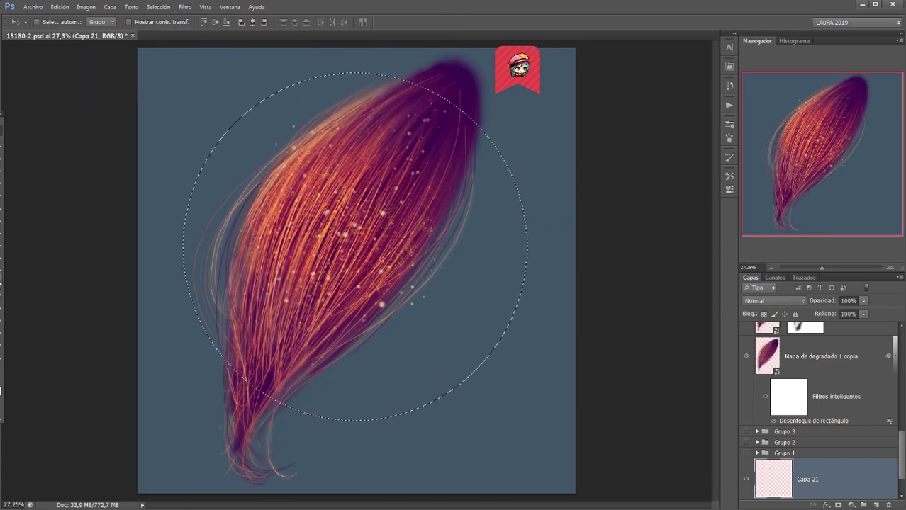
# Step: Pick dark green as the foreground colour and fill the feathered circle with it
pyautogui.click(2, 383)
pyautogui.click(417, 112)
pyautogui.click(460, 177)
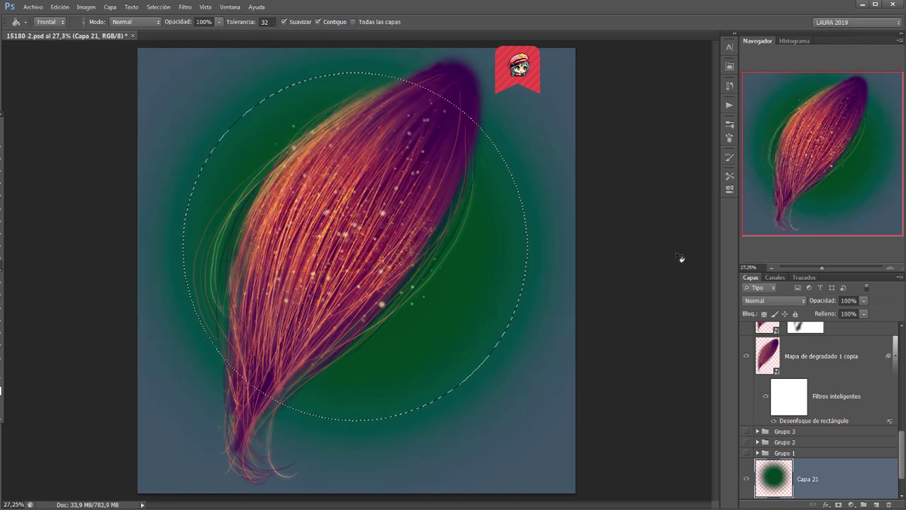
# Step: Deselect the circle and set the green circle layer to Linear Dodge (Sobreexpos. lineal) blending at 71% opacity
pyautogui.click(158, 6)
pyautogui.click(172, 49)
pyautogui.click(787, 300)
pyautogui.click(789, 427)
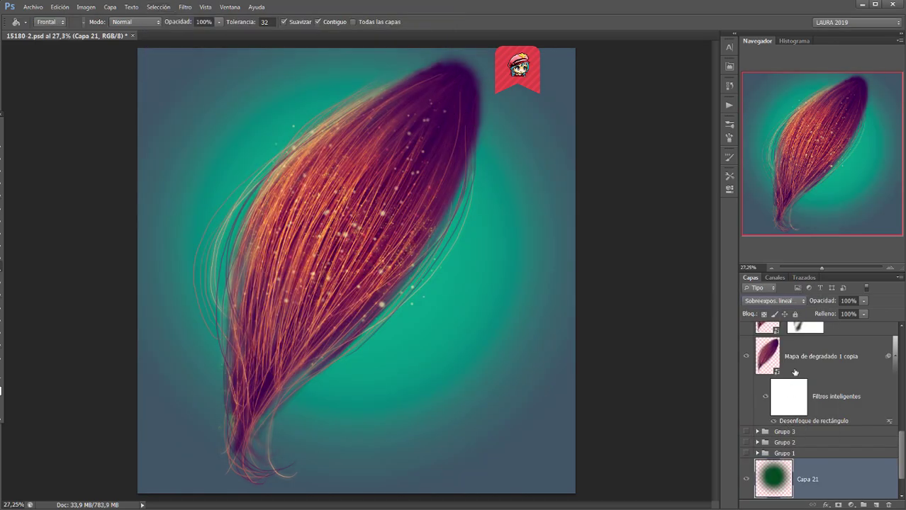
pyautogui.moveTo(835, 301); pyautogui.dragTo(814, 302)
# Step: Add a new layer at the very top of the layer stack and pick bright red #ff0042 as the foreground colour
pyautogui.moveTo(900, 457); pyautogui.dragTo(899, 352)
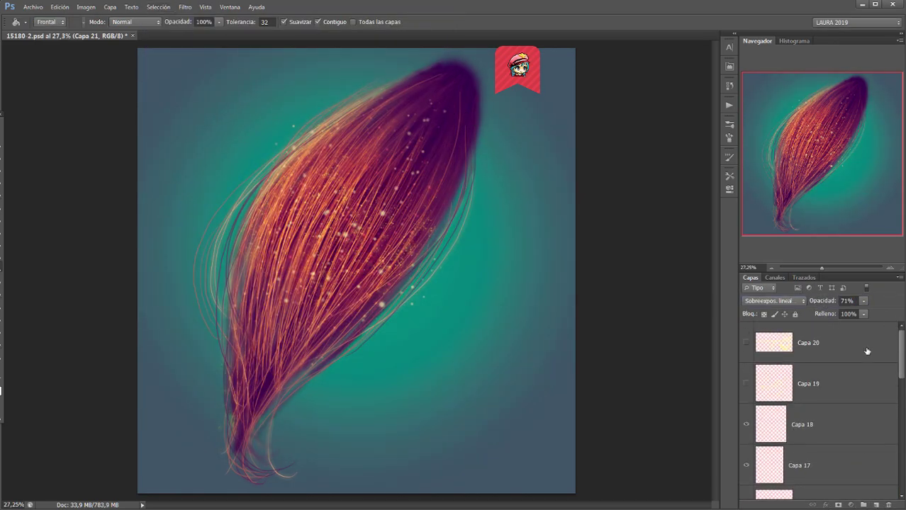
pyautogui.click(868, 351)
pyautogui.hotkey('ctrl', 'shift', 'alt', 'n')
pyautogui.click(2, 383)
pyautogui.click(317, 122)
pyautogui.click(303, 121)
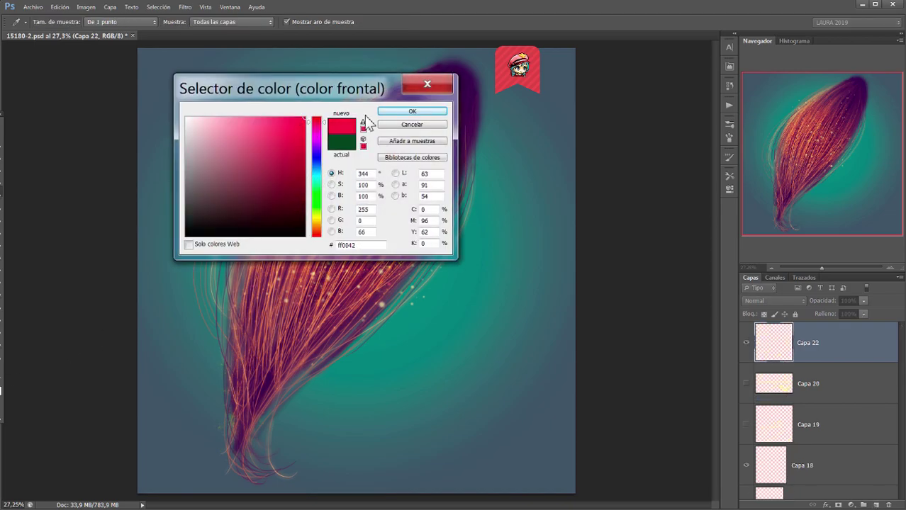
pyautogui.click(412, 111)
# Step: Sign the artwork by hand in the empty lower area beside the lock with a 19 px hard round brush, adding a flower and smiley doodles
pyautogui.click(48, 22)
pyautogui.click(178, 102)
pyautogui.moveTo(44, 53); pyautogui.dragTo(22, 54)
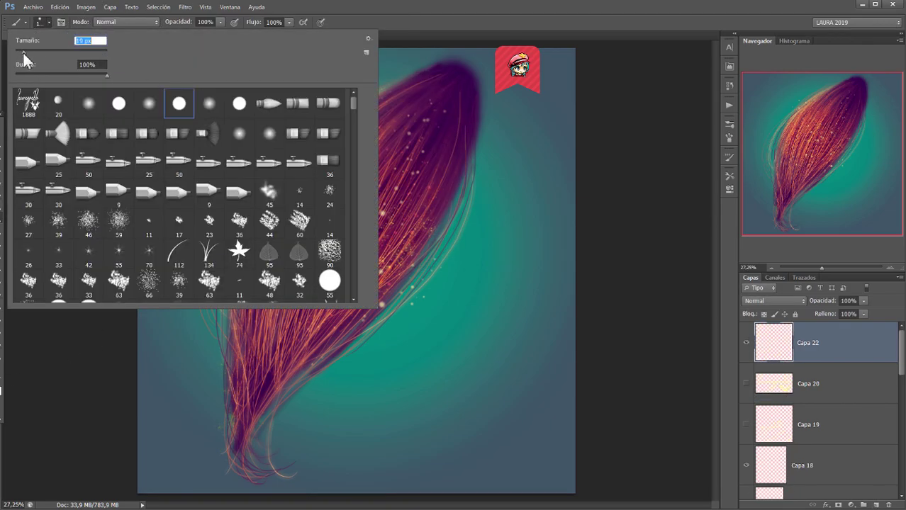
pyautogui.click(570, 6)
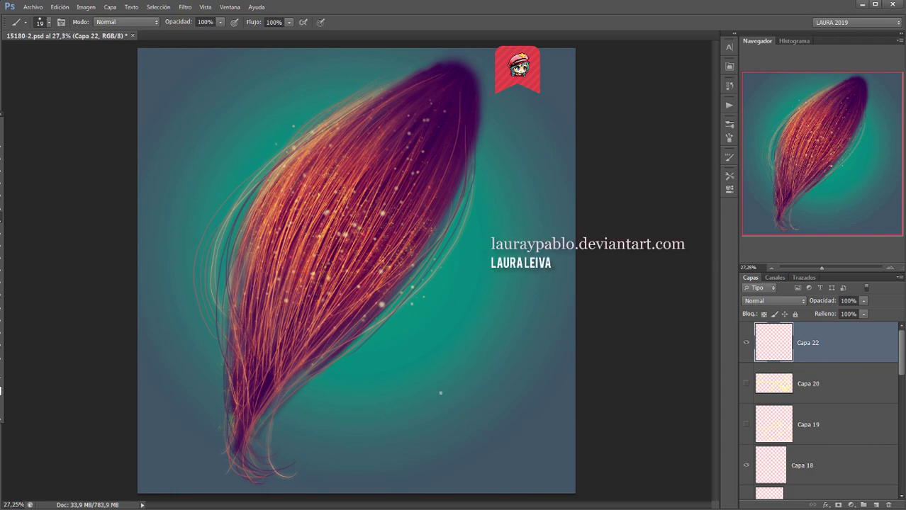
pyautogui.moveTo(401, 405)
pyautogui.mouseDown()
pyautogui.moveTo(420, 429)
pyautogui.moveTo(424, 375)
pyautogui.moveTo(449, 347)
pyautogui.mouseUp()
pyautogui.moveTo(409, 351); pyautogui.dragTo(488, 407)
pyautogui.moveTo(445, 333)
pyautogui.mouseDown()
pyautogui.moveTo(465, 328)
pyautogui.moveTo(446, 308)
pyautogui.mouseUp()
pyautogui.moveTo(455, 298)
pyautogui.mouseDown()
pyautogui.moveTo(480, 313)
pyautogui.moveTo(500, 290)
pyautogui.mouseUp()
pyautogui.moveTo(422, 491)
pyautogui.mouseDown()
pyautogui.moveTo(508, 334)
pyautogui.moveTo(498, 358)
pyautogui.moveTo(523, 333)
pyautogui.mouseUp()
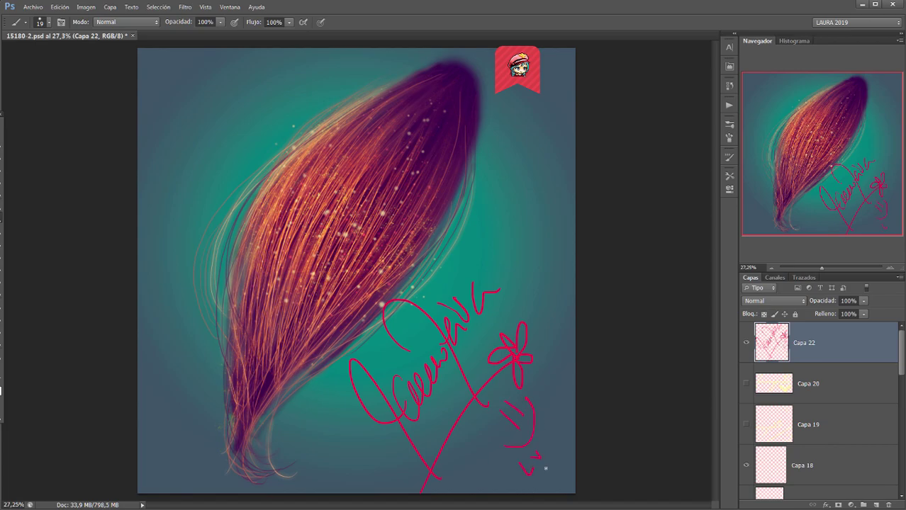
pyautogui.moveTo(542, 454)
pyautogui.mouseDown()
pyautogui.moveTo(548, 449)
pyautogui.moveTo(559, 488)
pyautogui.mouseUp()
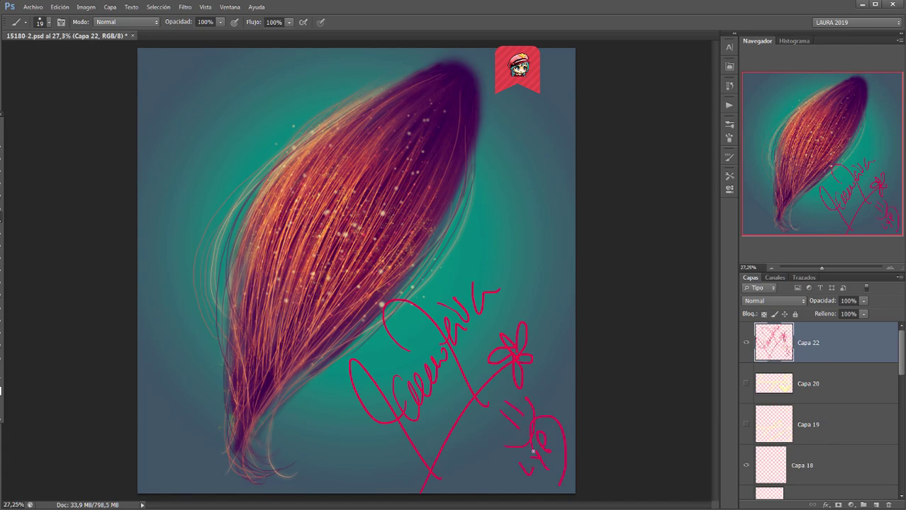